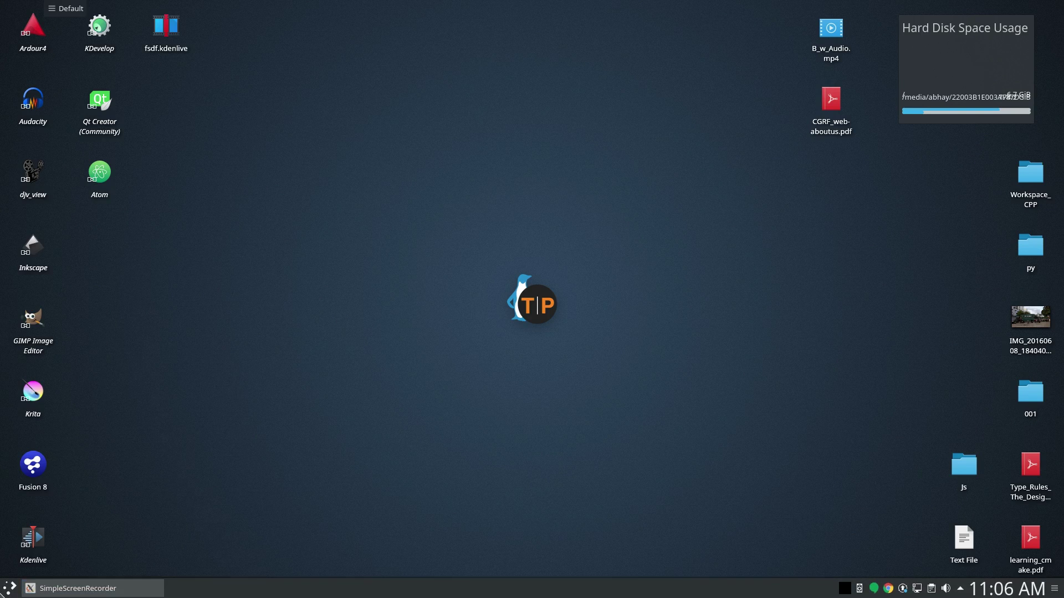
Open the bookmarked developer.blender.org page F11709 in the browser and download space_view3d_index_visualiser_bmesh.py.
{"action": "left_click", "coordinate": [7, 593]}
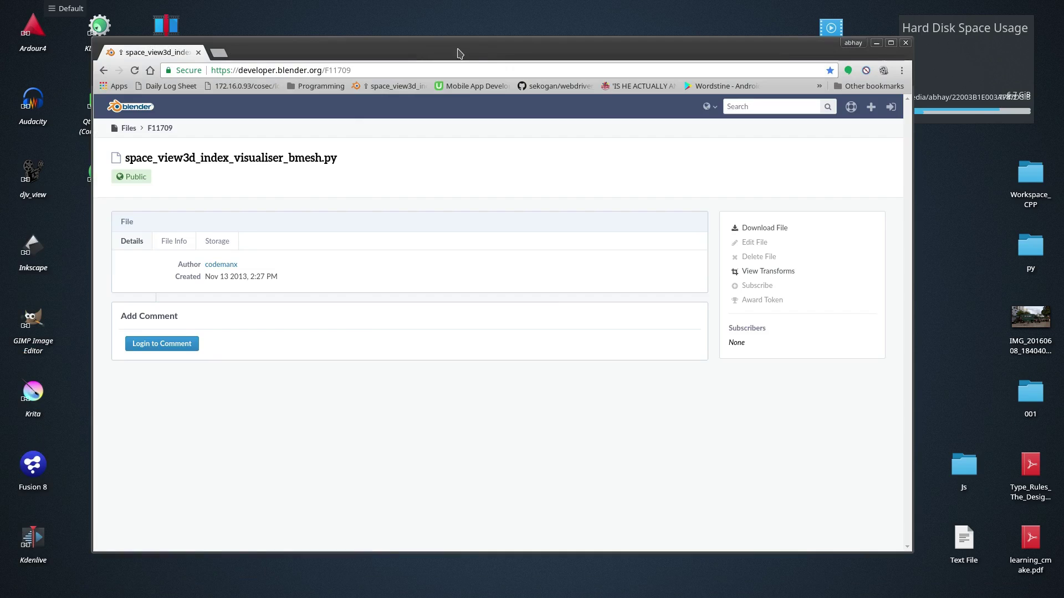
{"action": "left_click", "coordinate": [459, 52]}
{"action": "left_click", "coordinate": [150, 70]}
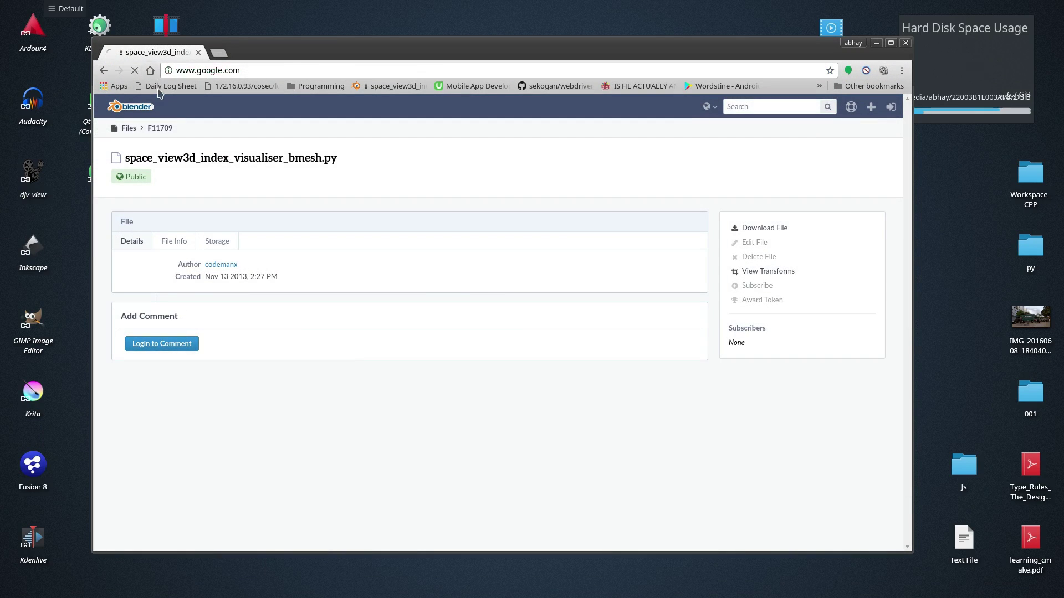
{"action": "left_click", "coordinate": [394, 89]}
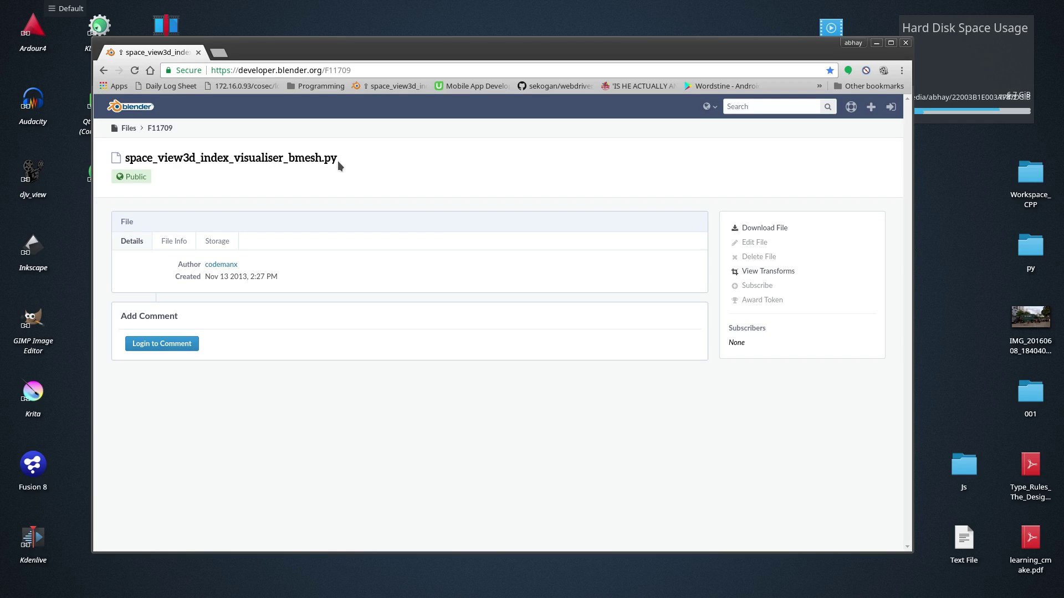
{"action": "left_click", "coordinate": [767, 225]}
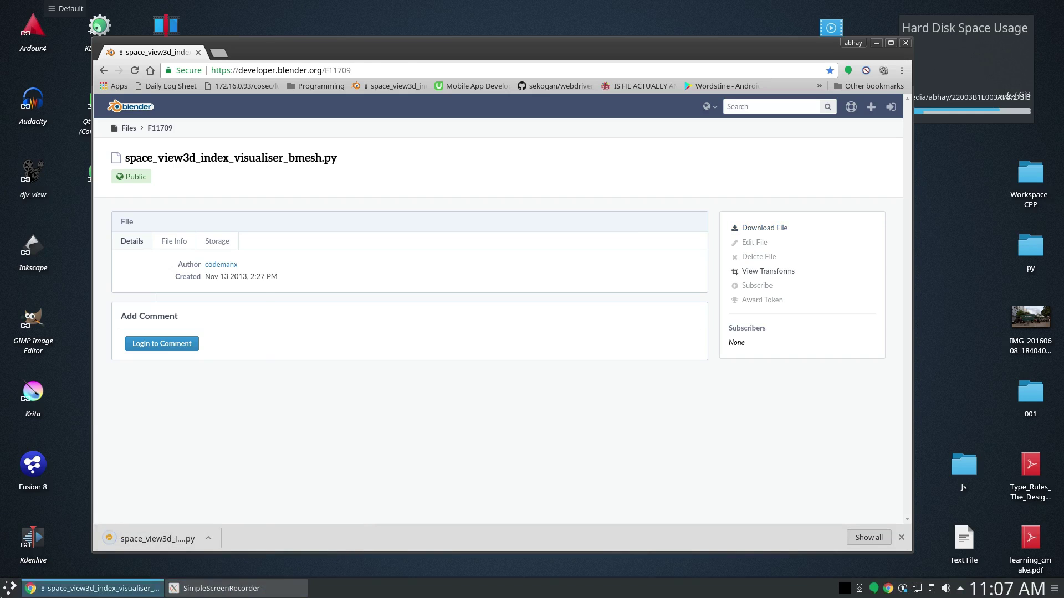
Launch Blender 2.78 from the Applications folder, maximize its window and dismiss the splash screen.
{"action": "left_click", "coordinate": [10, 588]}
{"action": "left_click", "coordinate": [71, 339]}
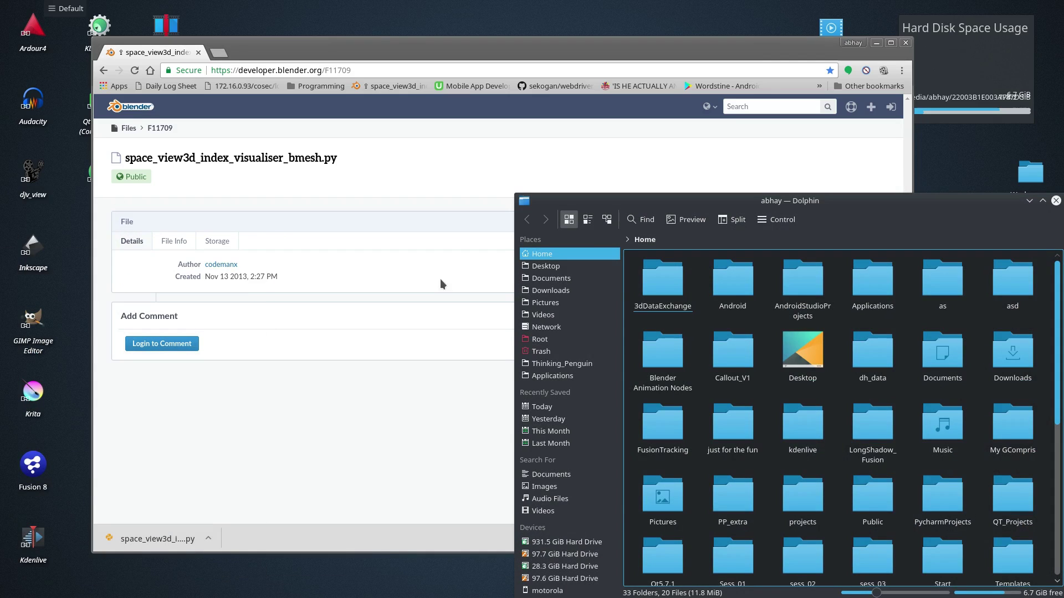
{"action": "left_click", "coordinate": [549, 375]}
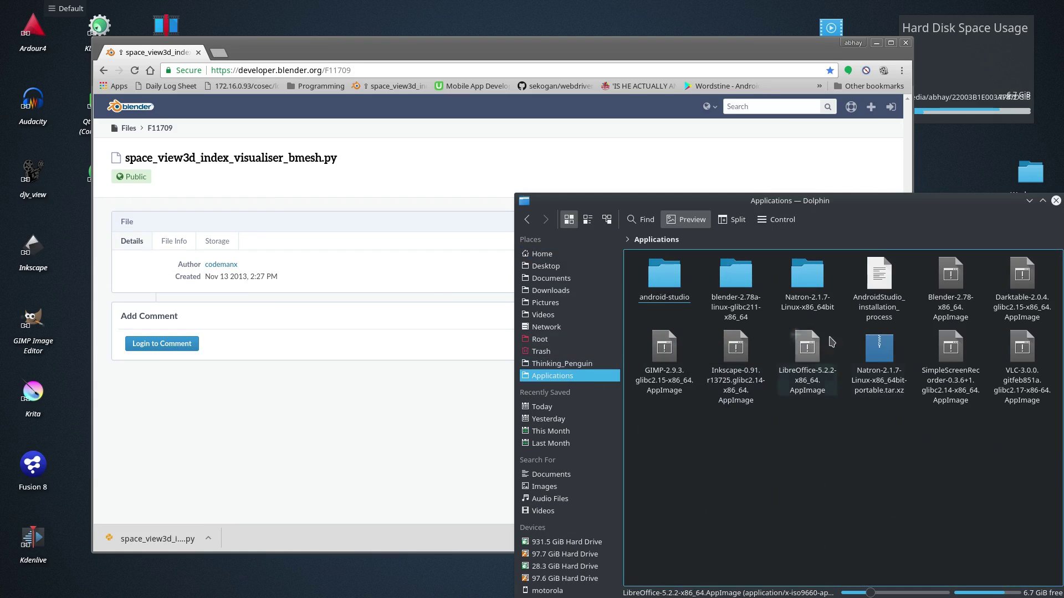
{"action": "left_click", "coordinate": [950, 277]}
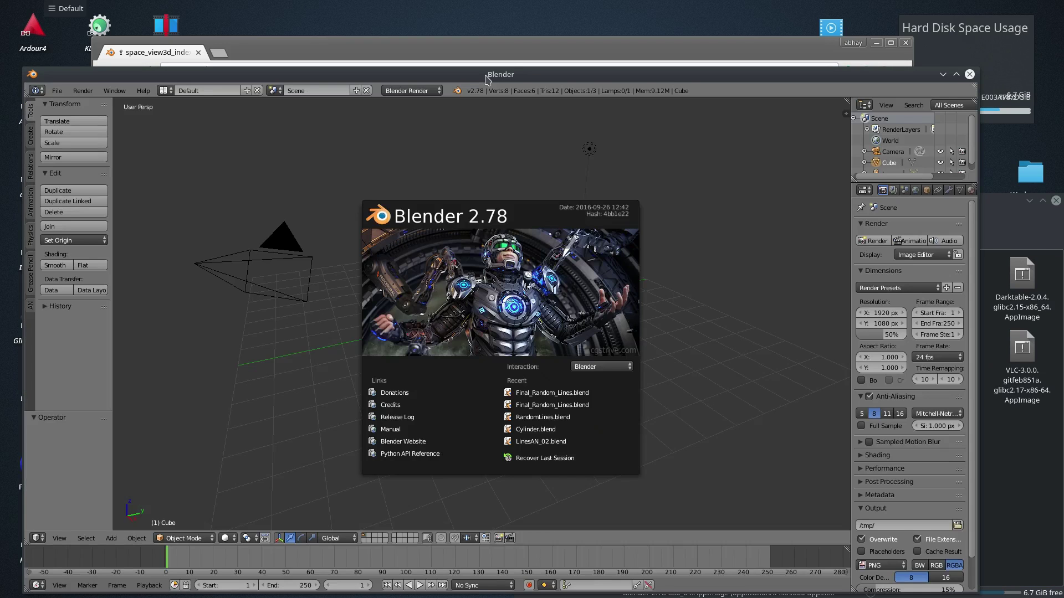
{"action": "double_click", "coordinate": [486, 76]}
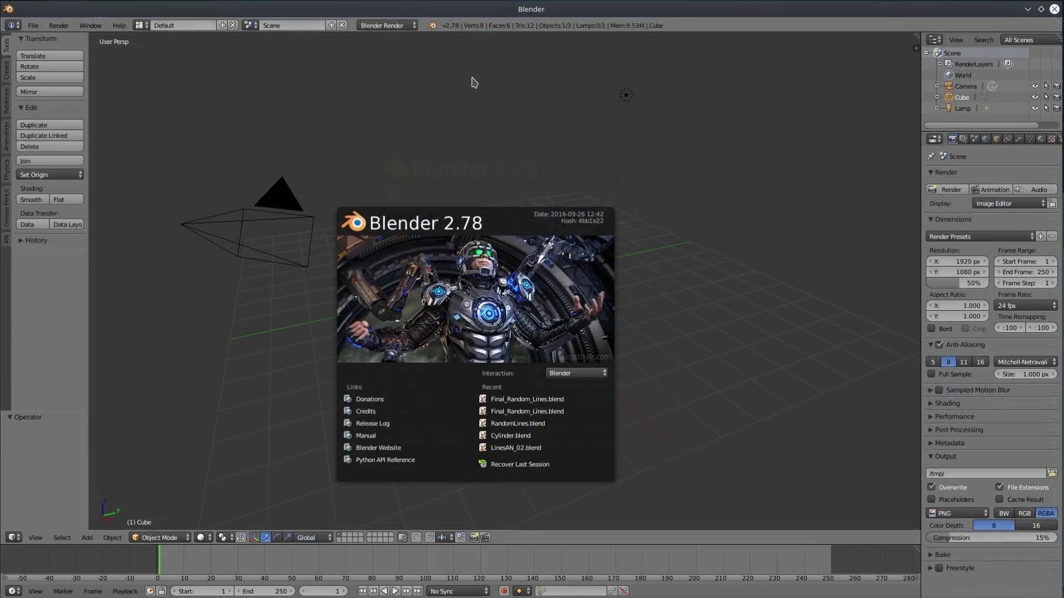
{"action": "left_click", "coordinate": [202, 118]}
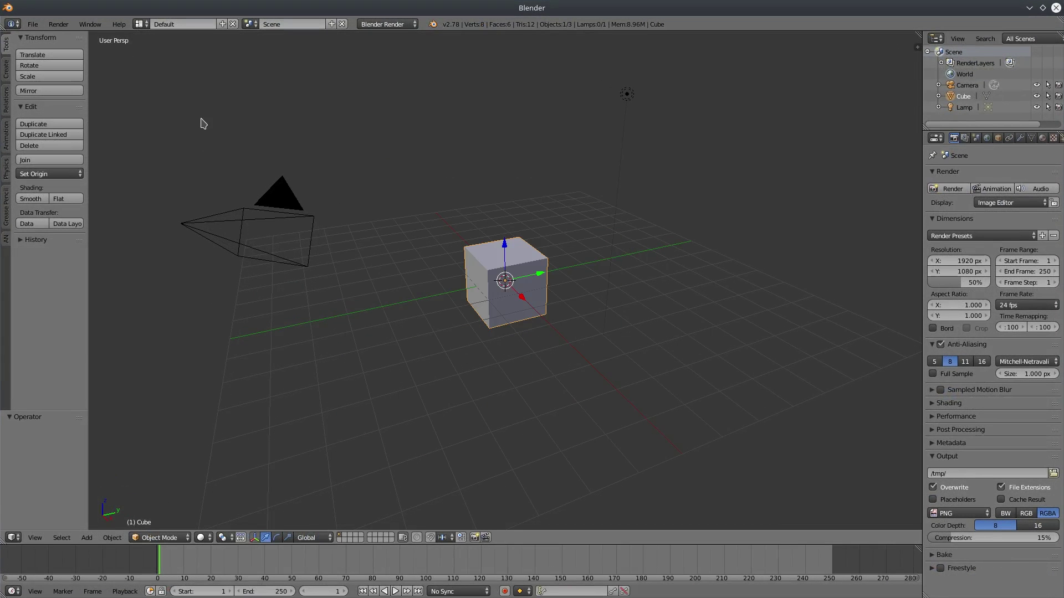
Install the add-on file space_view3d_index_visualiser_bmesh.py from the Downloads folder through the user preferences.
{"action": "left_click", "coordinate": [32, 24]}
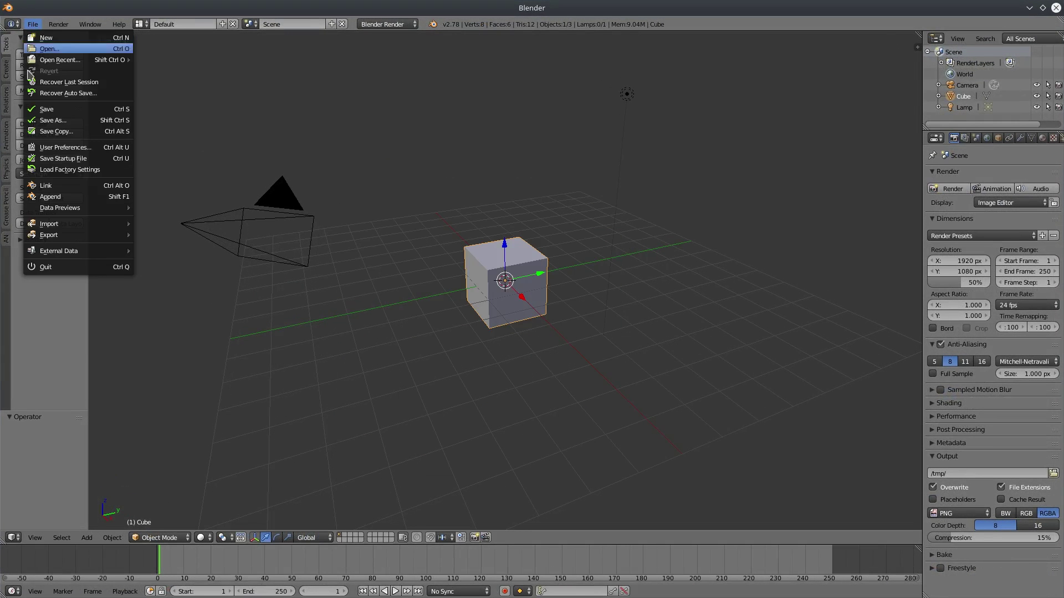
{"action": "left_click", "coordinate": [65, 148]}
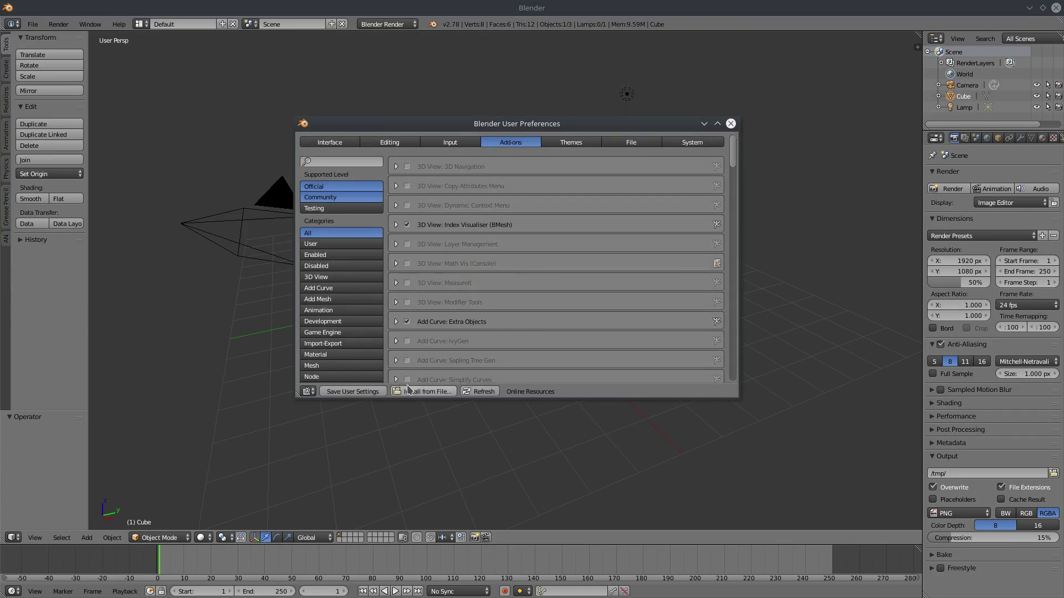
{"action": "left_click", "coordinate": [410, 391]}
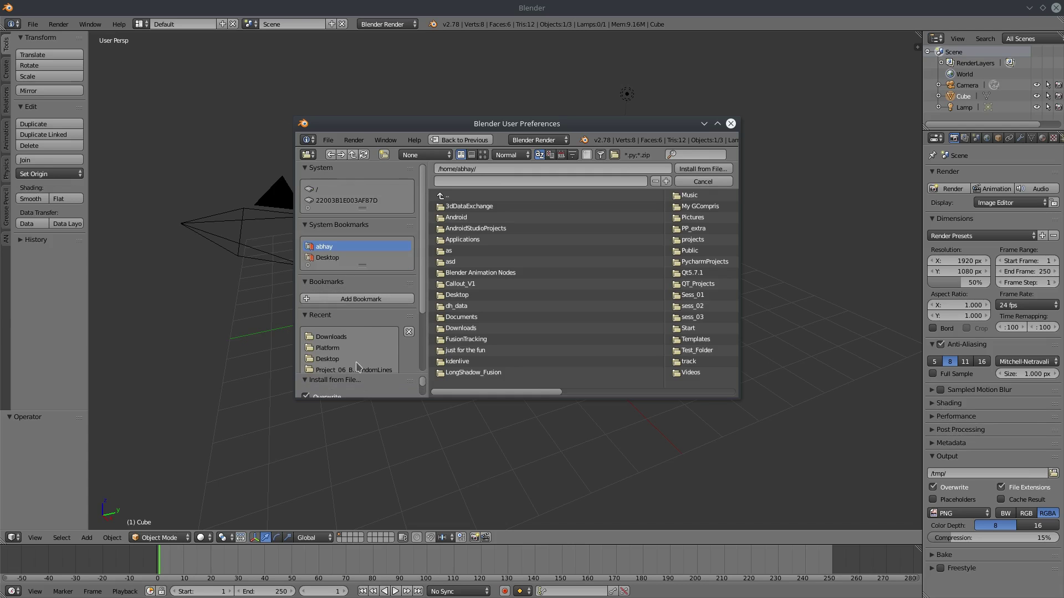
{"action": "left_click", "coordinate": [331, 337]}
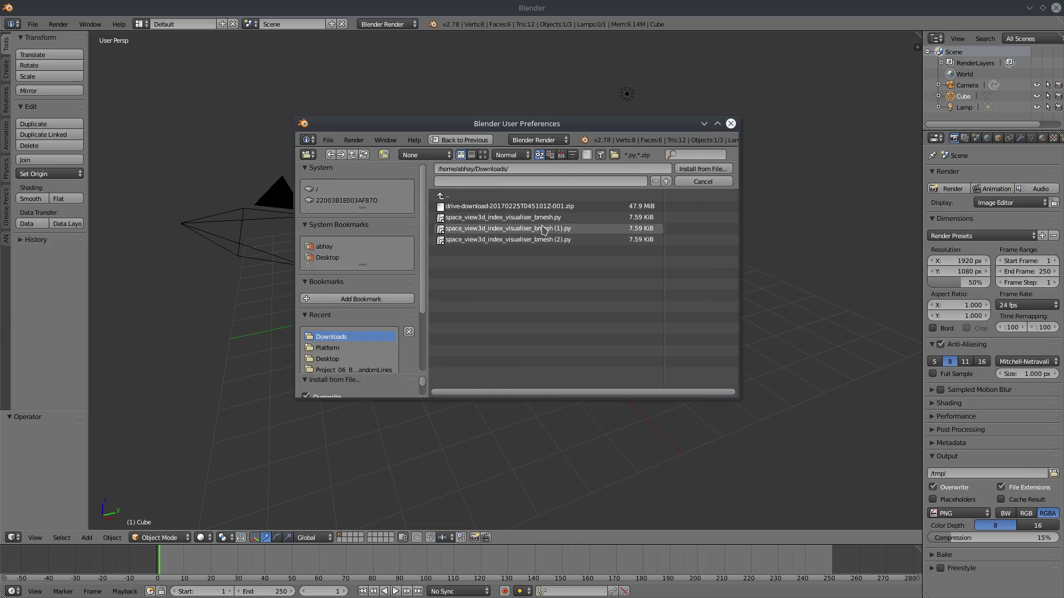
{"action": "left_click", "coordinate": [526, 217]}
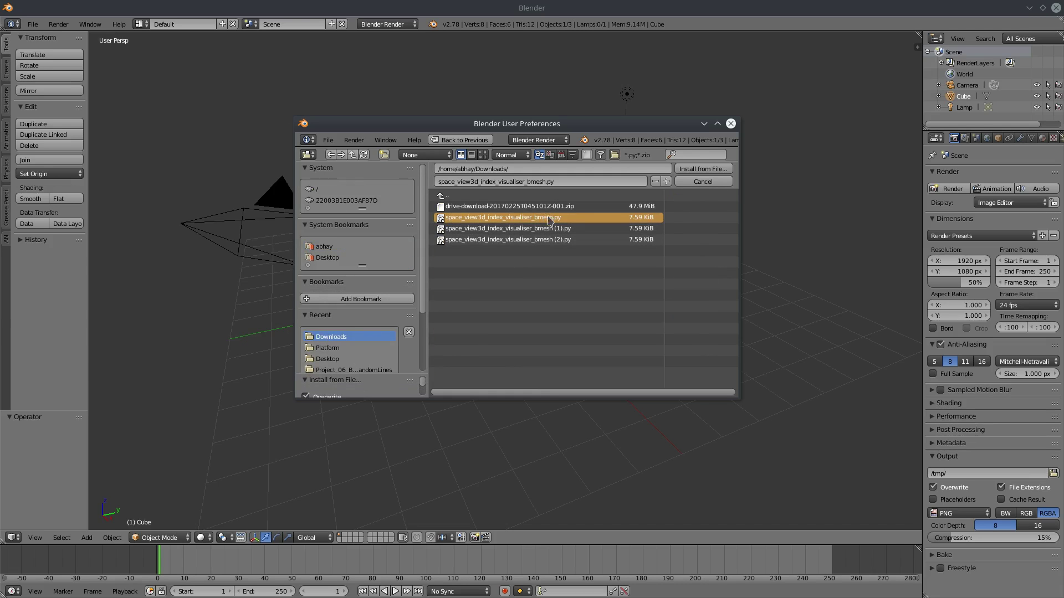
{"action": "left_click", "coordinate": [707, 170]}
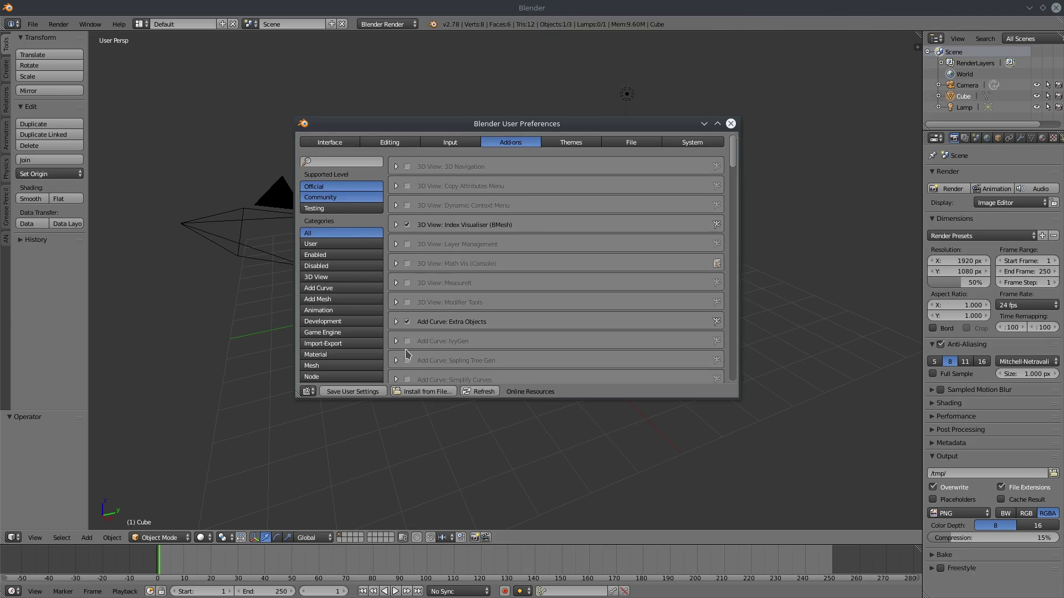
Search the add-ons for "visu" to check the Index Visualiser (BMesh) entry, and close the preferences.
{"action": "left_click", "coordinate": [349, 158]}
{"action": "type", "text": "visu"}
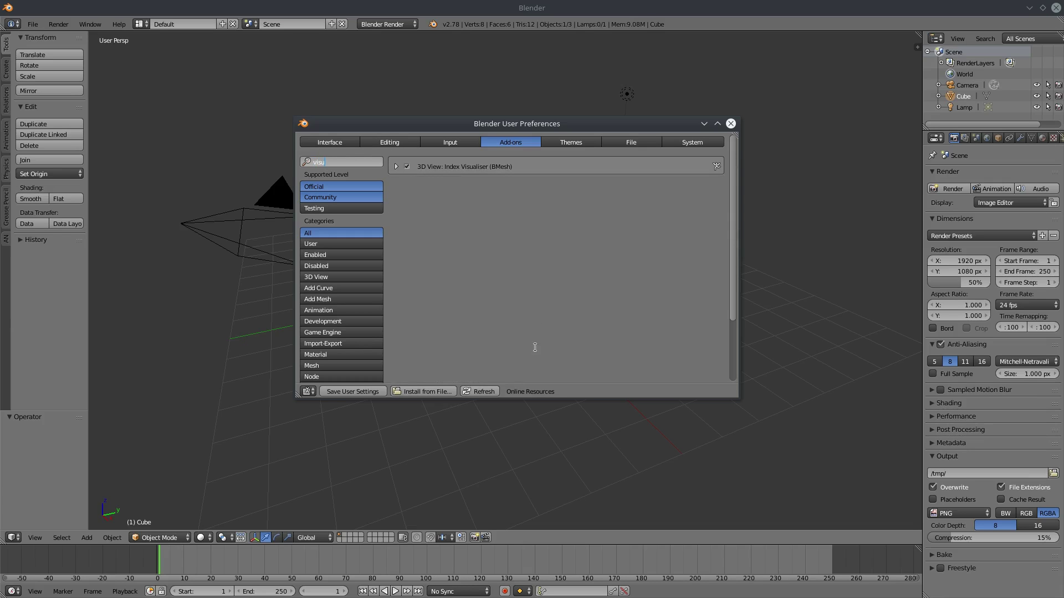
{"action": "left_click", "coordinate": [731, 124]}
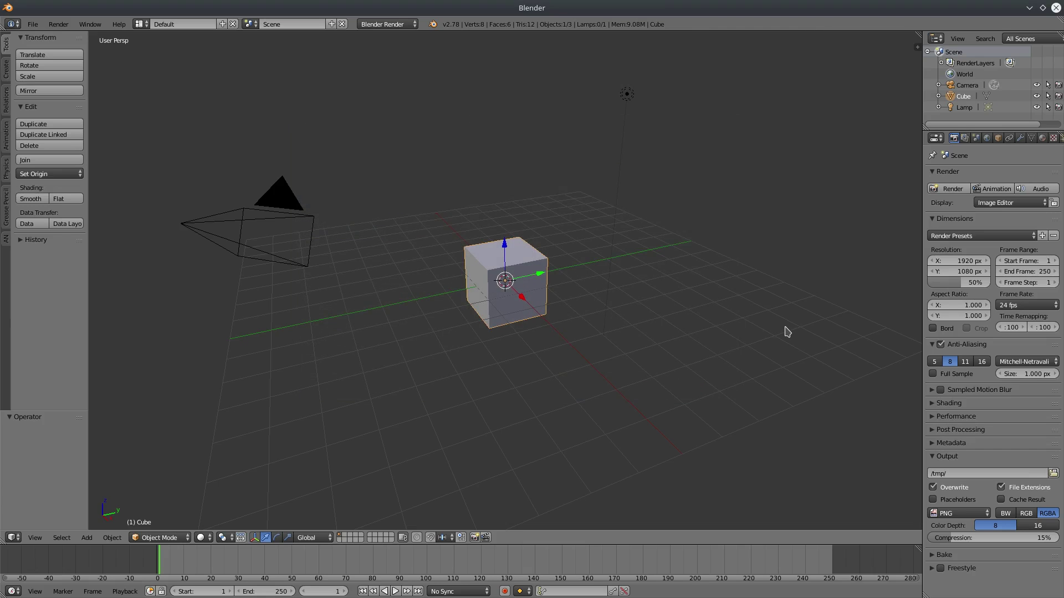
Put the cube in Edit Mode and turn on index visualization in the Mesh Display settings.
{"action": "key", "text": "n"}
{"action": "scroll", "coordinate": [884, 399], "scroll_direction": "down", "scroll_amount": 6}
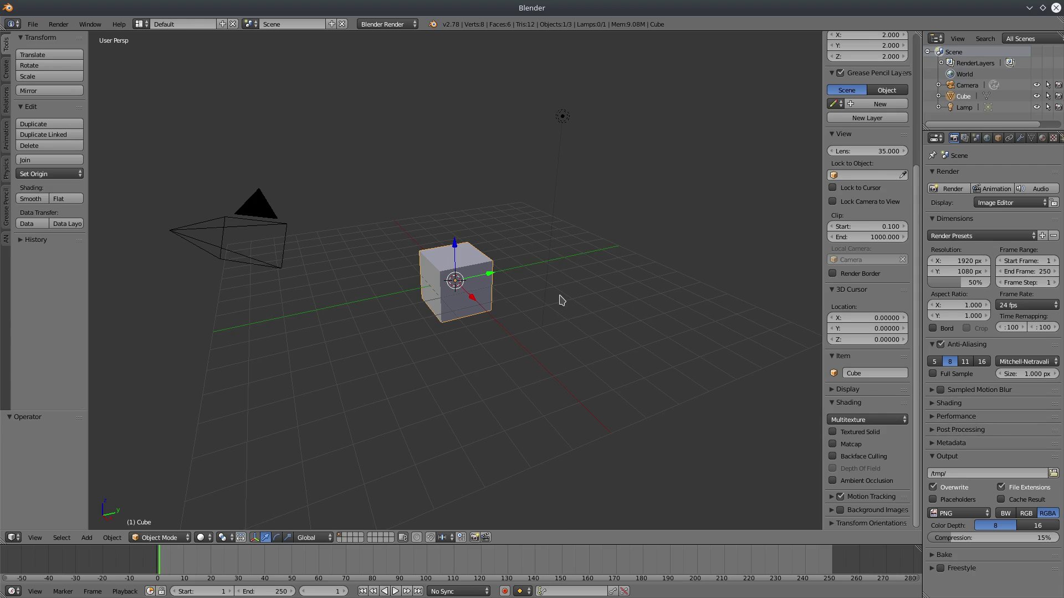
{"action": "key", "text": "Tab"}
{"action": "scroll", "coordinate": [562, 300], "scroll_direction": "up", "scroll_amount": 4}
{"action": "scroll", "coordinate": [875, 395], "scroll_direction": "down", "scroll_amount": 5}
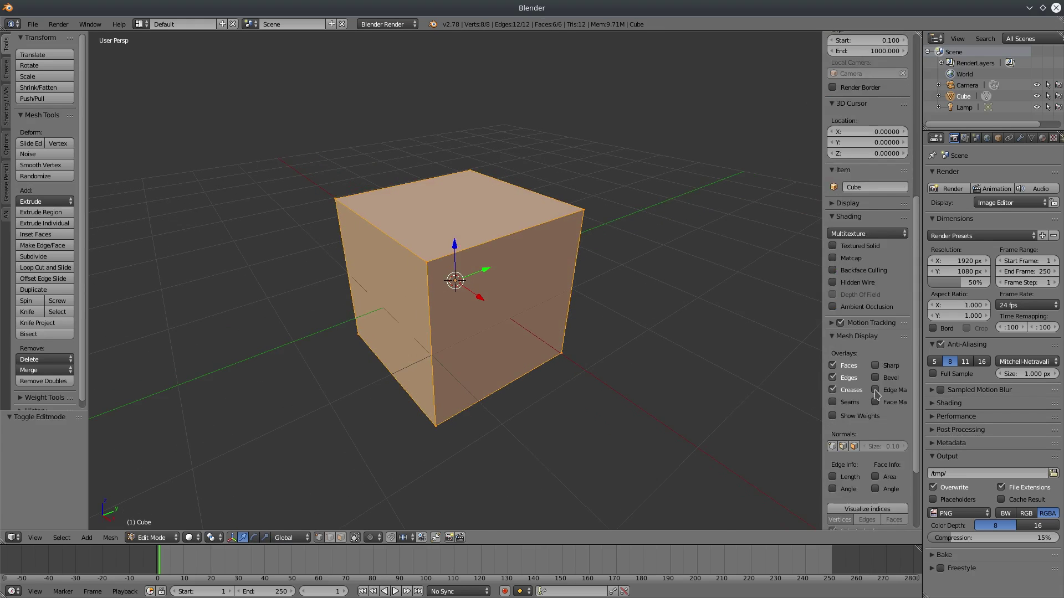
{"action": "scroll", "coordinate": [875, 395], "scroll_direction": "down", "scroll_amount": 4}
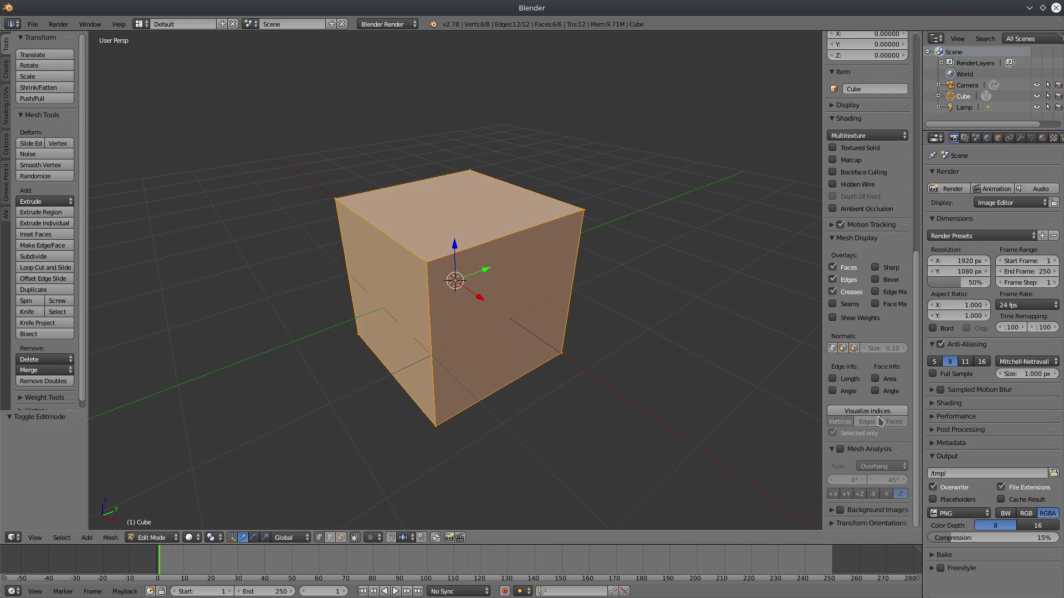
{"action": "left_click", "coordinate": [870, 411]}
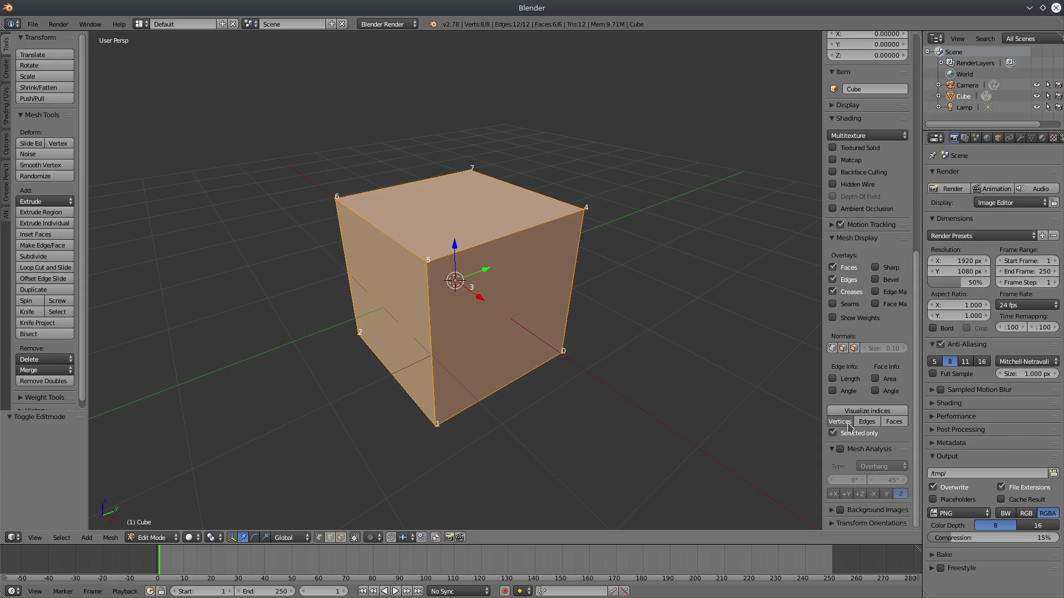
Show the edge and face indices on the cube as well and inspect them from another angle.
{"action": "scroll", "coordinate": [519, 352], "scroll_direction": "up", "scroll_amount": 3}
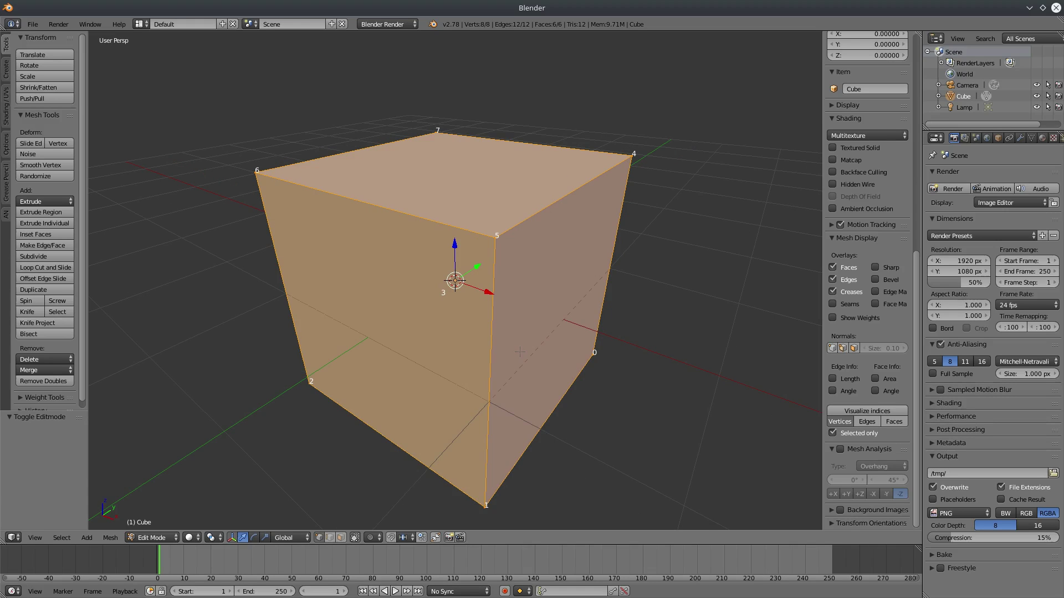
{"action": "left_click", "coordinate": [870, 422]}
{"action": "left_click", "coordinate": [893, 422]}
{"action": "middle_click_drag", "start_coordinate": [552, 325], "coordinate": [737, 399]}
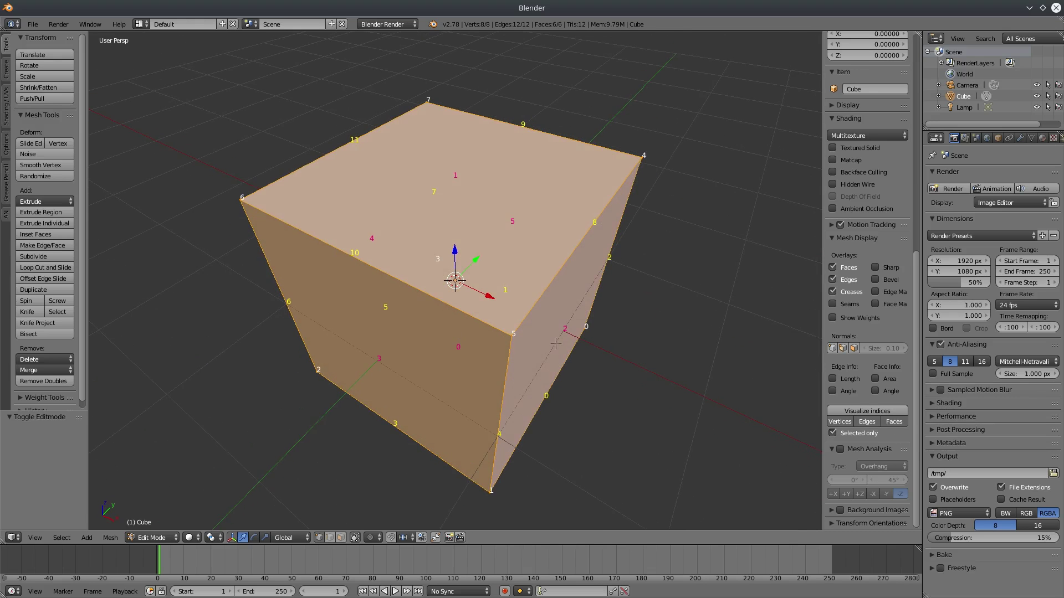
{"action": "left_click", "coordinate": [890, 412]}
{"action": "left_click", "coordinate": [890, 413]}
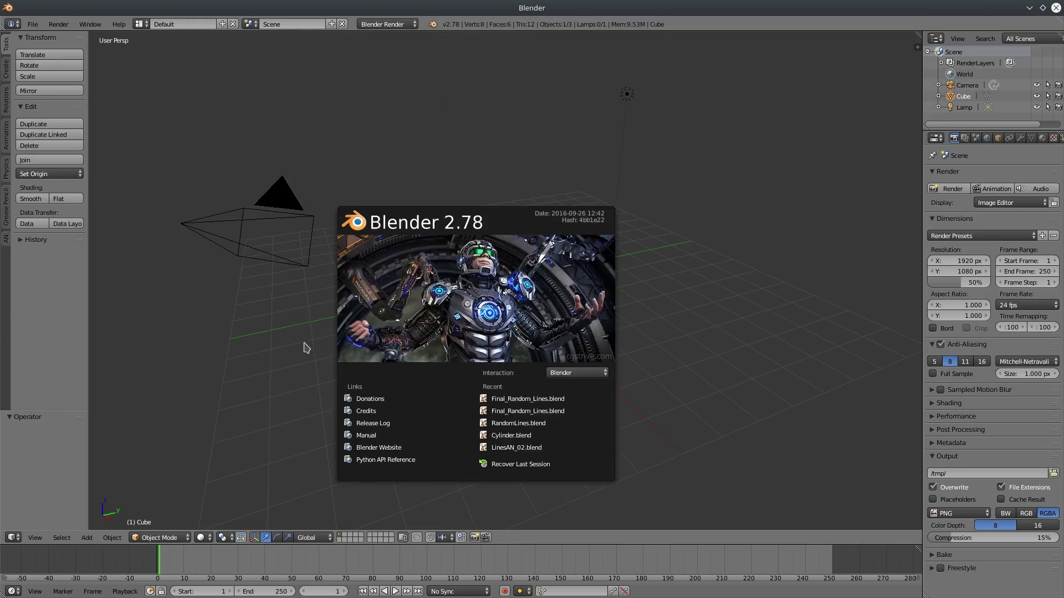
Dismiss the splash screen, switch to the Compositing screen layout and show the cube in a user perspective view.
{"action": "left_click", "coordinate": [306, 348]}
{"action": "middle_click_drag", "start_coordinate": [357, 323], "coordinate": [482, 334]}
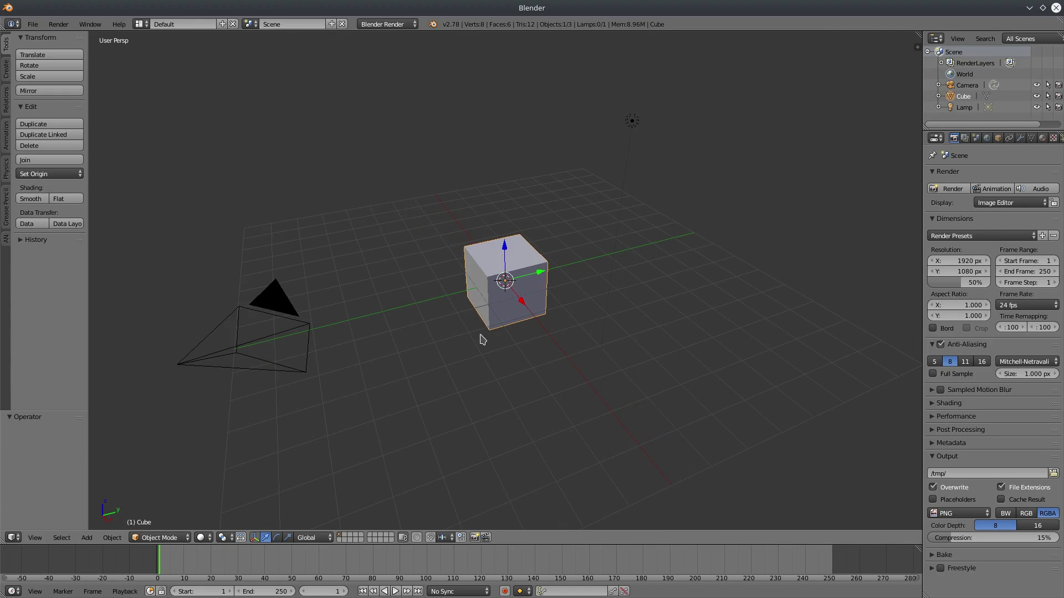
{"action": "left_click", "coordinate": [142, 24]}
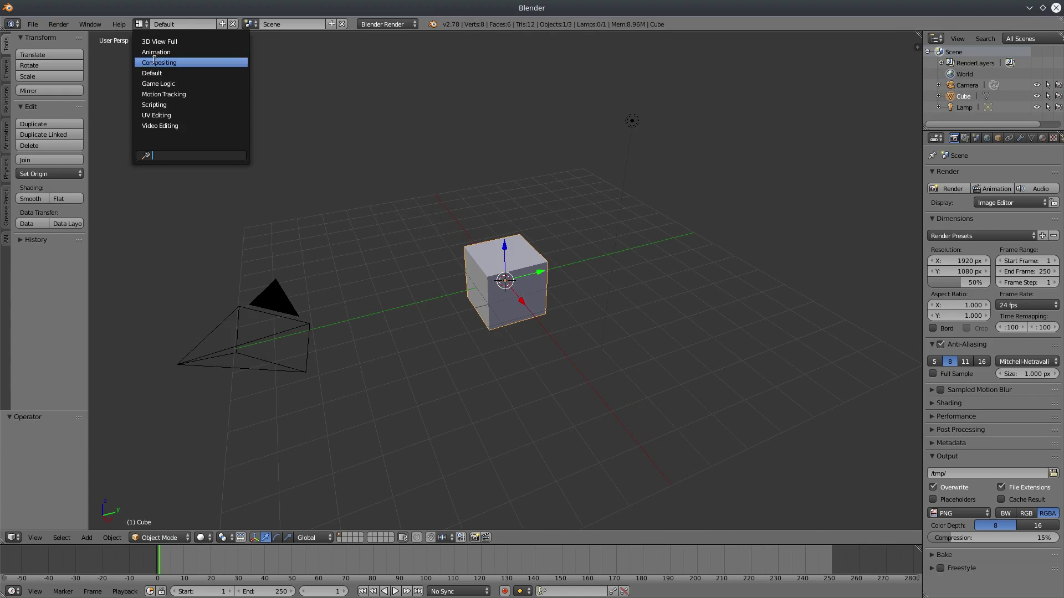
{"action": "left_click", "coordinate": [157, 61]}
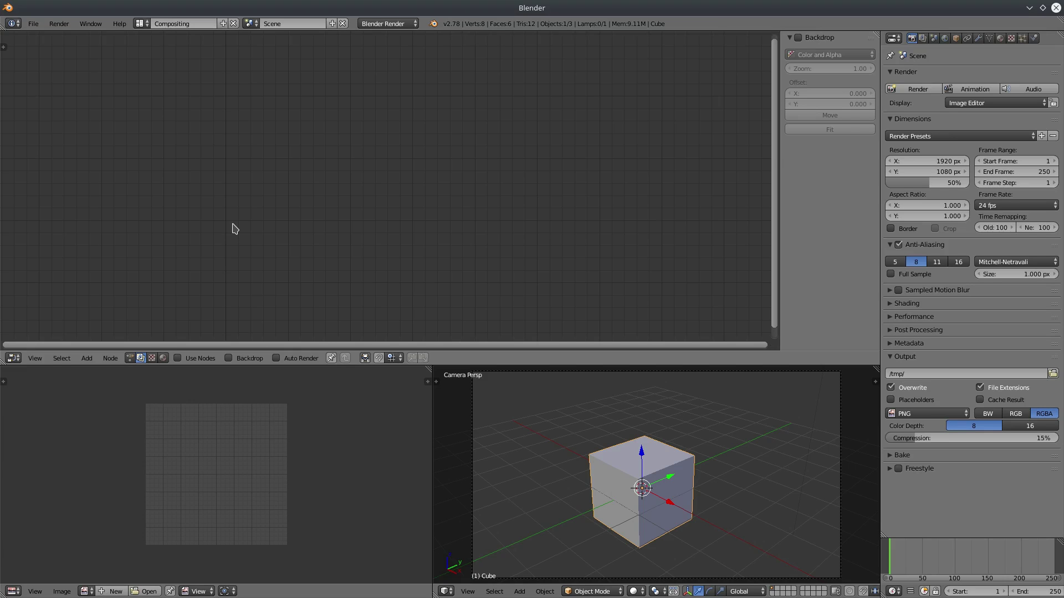
{"action": "scroll", "coordinate": [604, 471], "scroll_direction": "down", "scroll_amount": 1}
{"action": "middle_click_drag", "start_coordinate": [595, 484], "coordinate": [638, 481]}
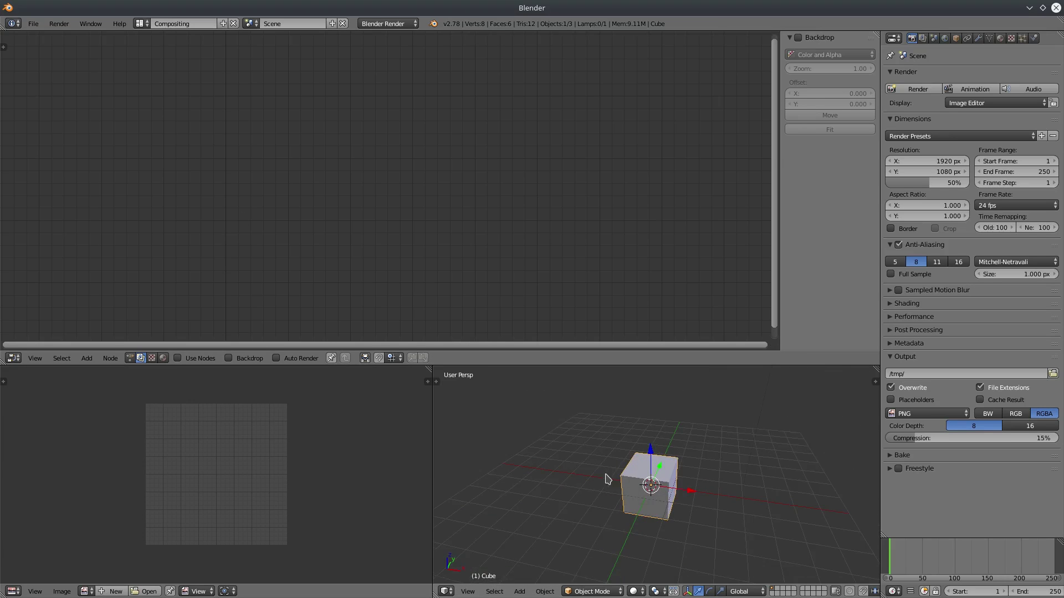
{"action": "scroll", "coordinate": [606, 478], "scroll_direction": "up", "scroll_amount": 4}
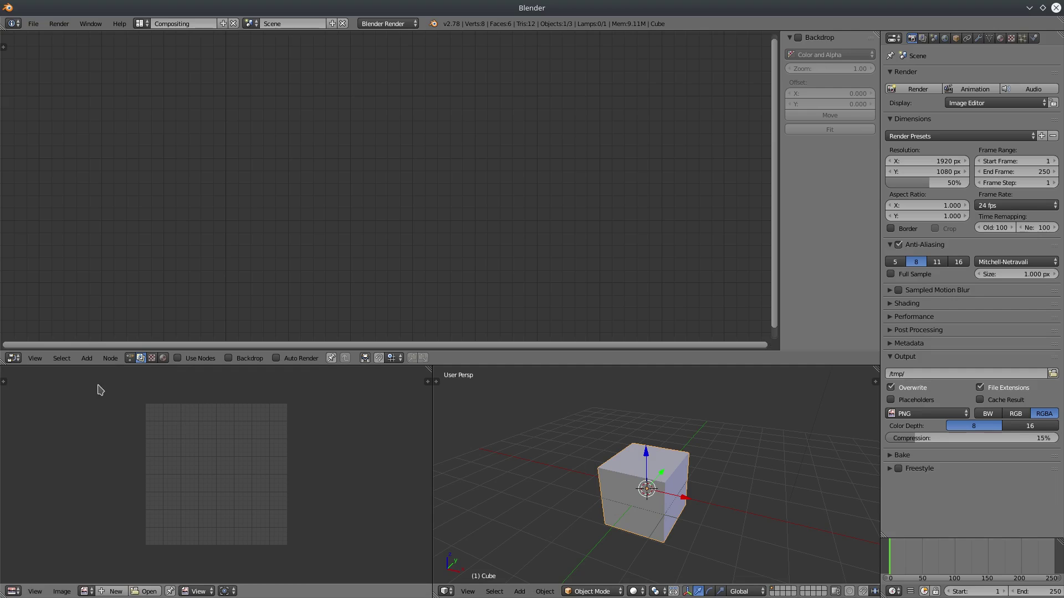
Switch the node editor to the Animation Nodes tree type and create a new node tree.
{"action": "left_click", "coordinate": [131, 358]}
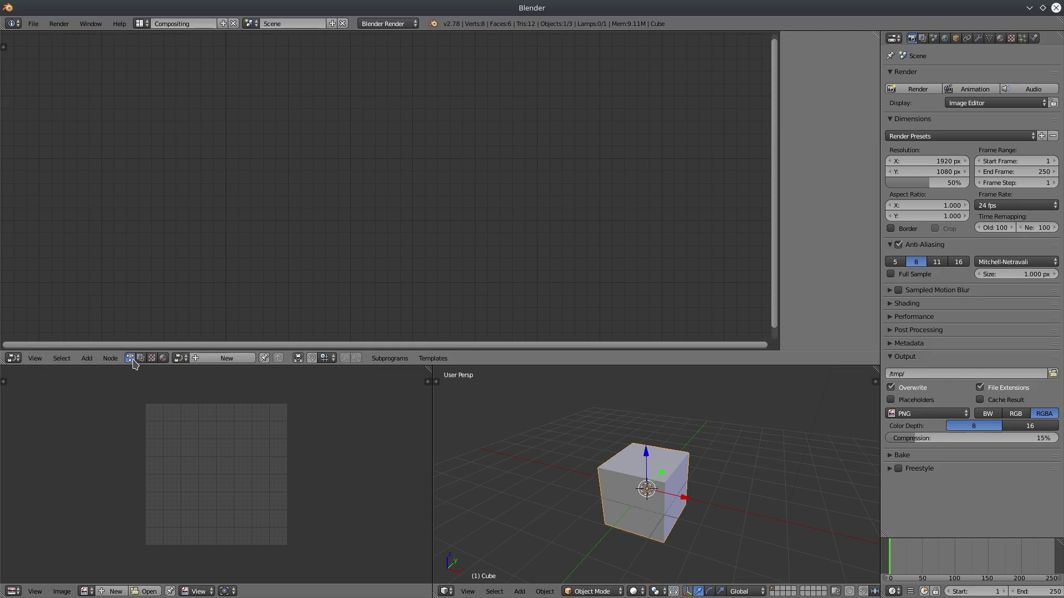
{"action": "left_click", "coordinate": [179, 358]}
{"action": "left_click", "coordinate": [211, 360]}
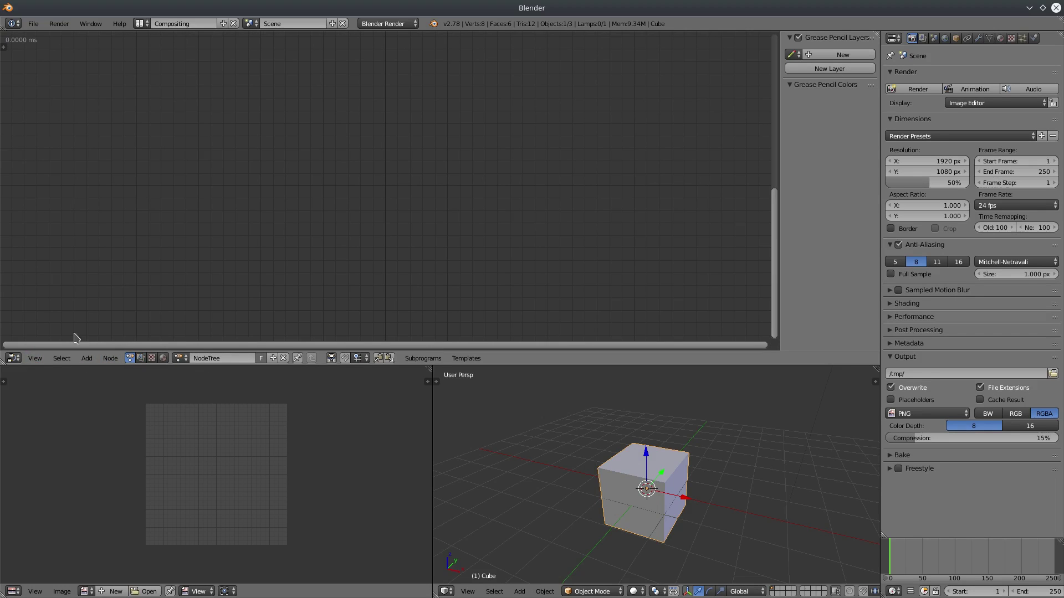
Add an Object Mesh Data node to the node tree and set Cube as its source object.
{"action": "left_click", "coordinate": [83, 360]}
{"action": "mouse_move", "coordinate": [107, 227]}
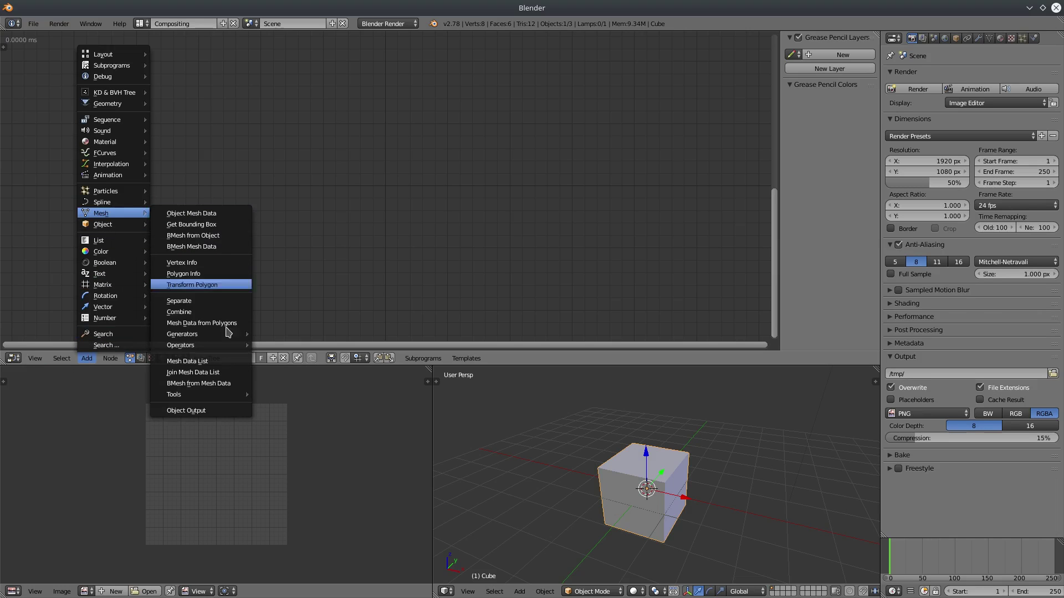
{"action": "left_click", "coordinate": [192, 213]}
{"action": "left_click", "coordinate": [214, 191]}
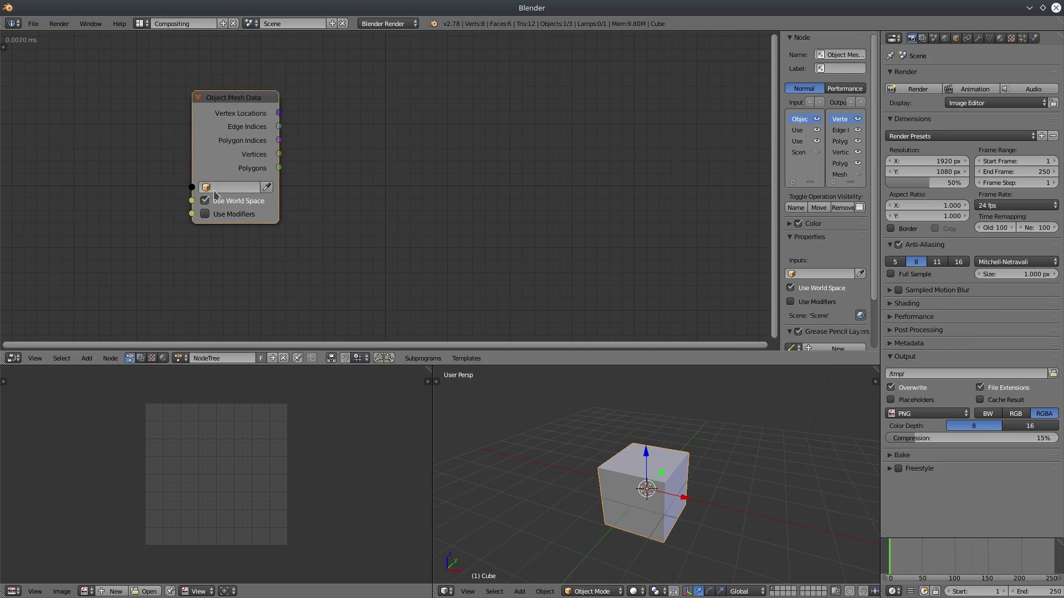
{"action": "left_click", "coordinate": [230, 188]}
{"action": "left_click", "coordinate": [219, 213]}
{"action": "left_click_drag", "start_coordinate": [260, 100], "coordinate": [242, 103]}
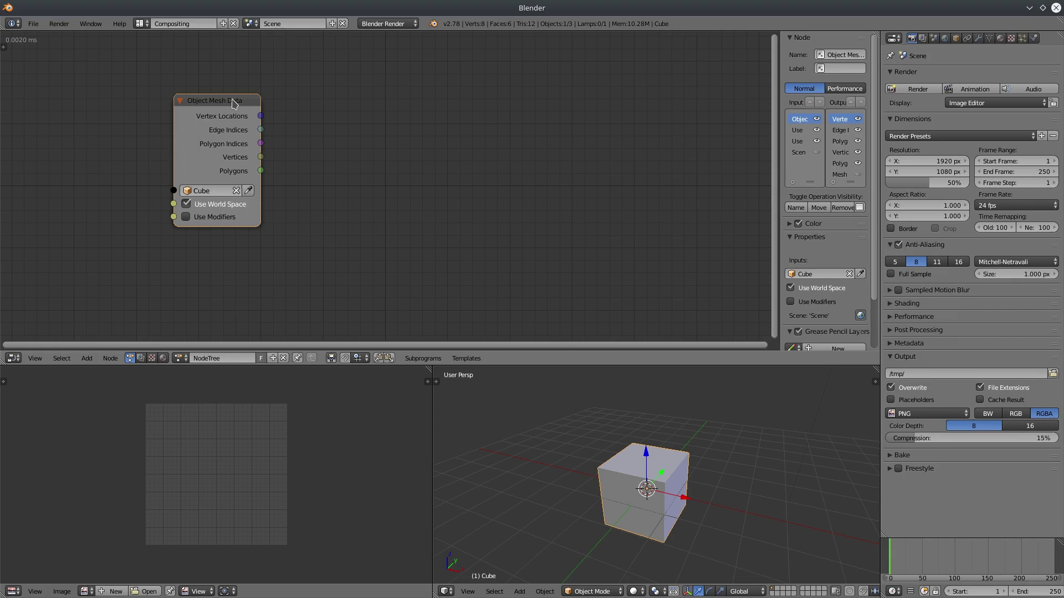
Attach a Debug Drawer node to the Vertex Locations output and place it beside the Object Mesh Data node.
{"action": "key", "text": "w"}
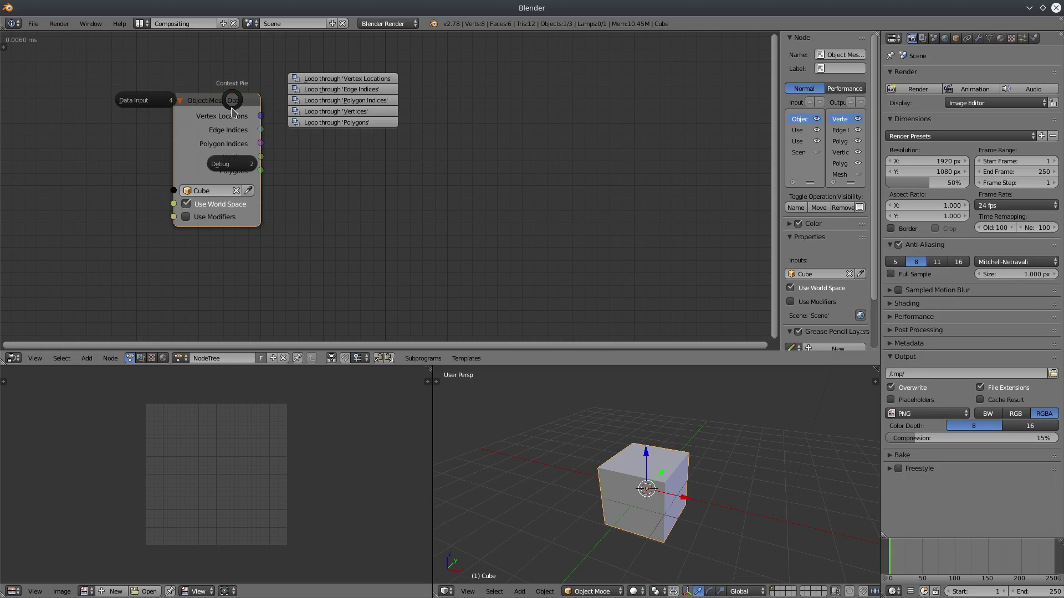
{"action": "left_click", "coordinate": [230, 161]}
{"action": "left_click", "coordinate": [228, 149]}
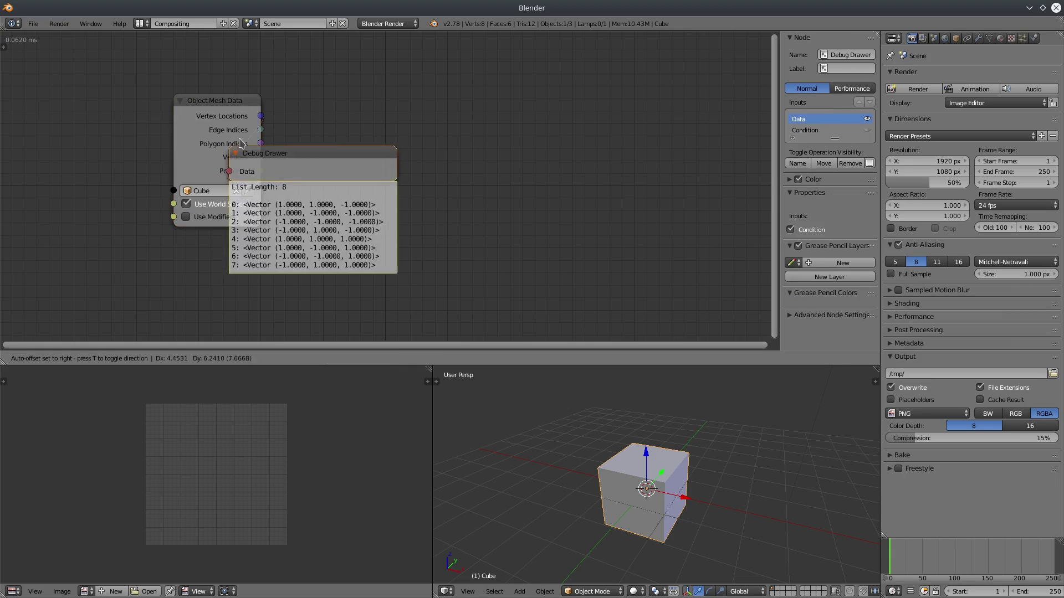
{"action": "left_click", "coordinate": [394, 61]}
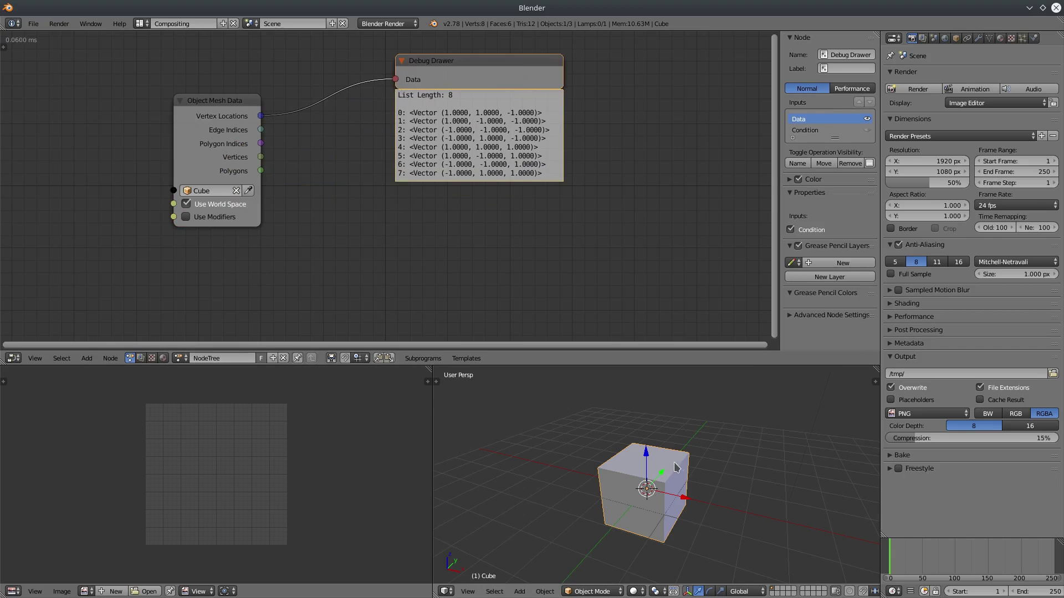
Put the cube in Edit Mode and turn on index visualisation for its vertices.
{"action": "middle_click_drag", "start_coordinate": [679, 461], "coordinate": [658, 475]}
{"action": "scroll", "coordinate": [709, 500], "scroll_direction": "up", "scroll_amount": 2}
{"action": "middle_click_drag", "start_coordinate": [723, 497], "coordinate": [726, 446]}
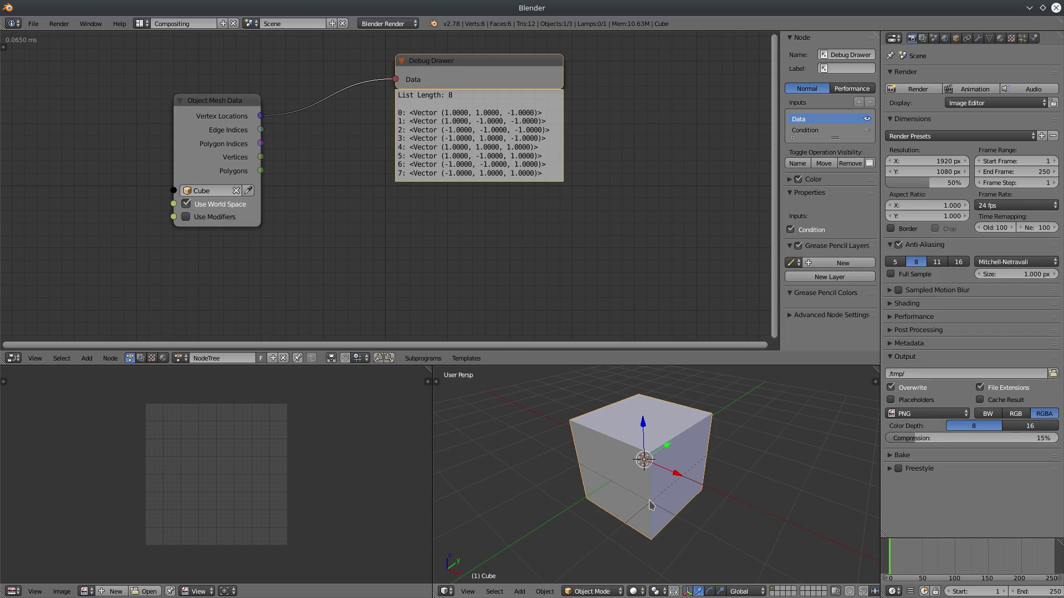
{"action": "key", "text": "Tab"}
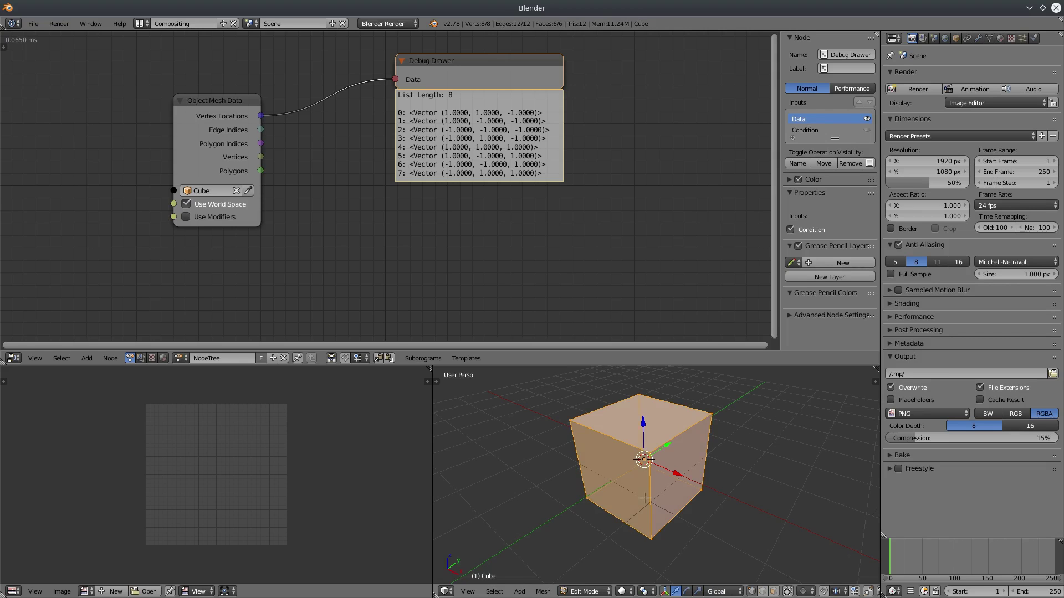
{"action": "key", "text": "n"}
{"action": "scroll", "coordinate": [825, 493], "scroll_direction": "down", "scroll_amount": 8}
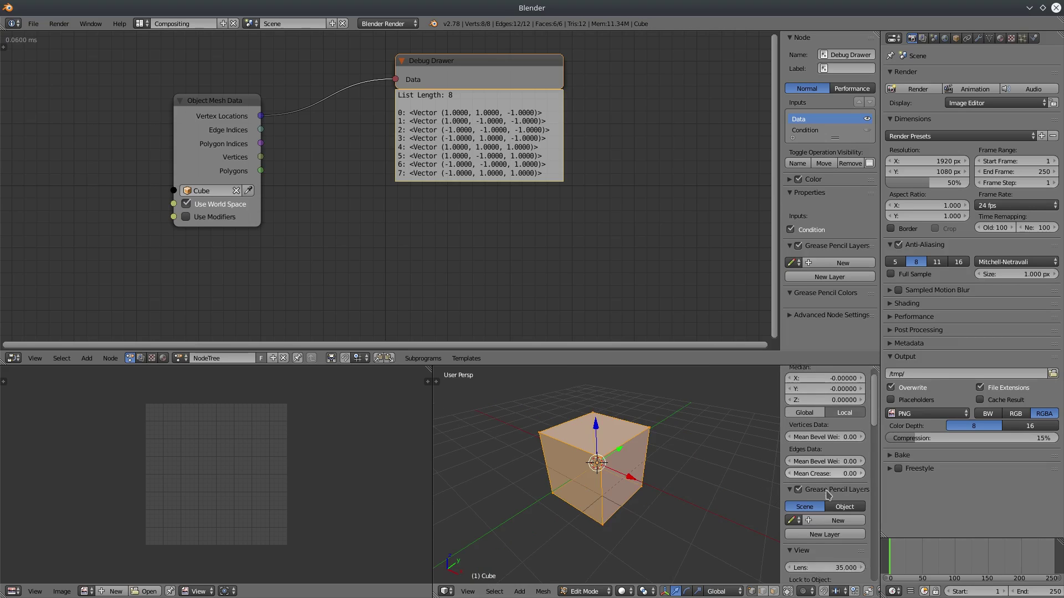
{"action": "scroll", "coordinate": [828, 494], "scroll_direction": "down", "scroll_amount": 10}
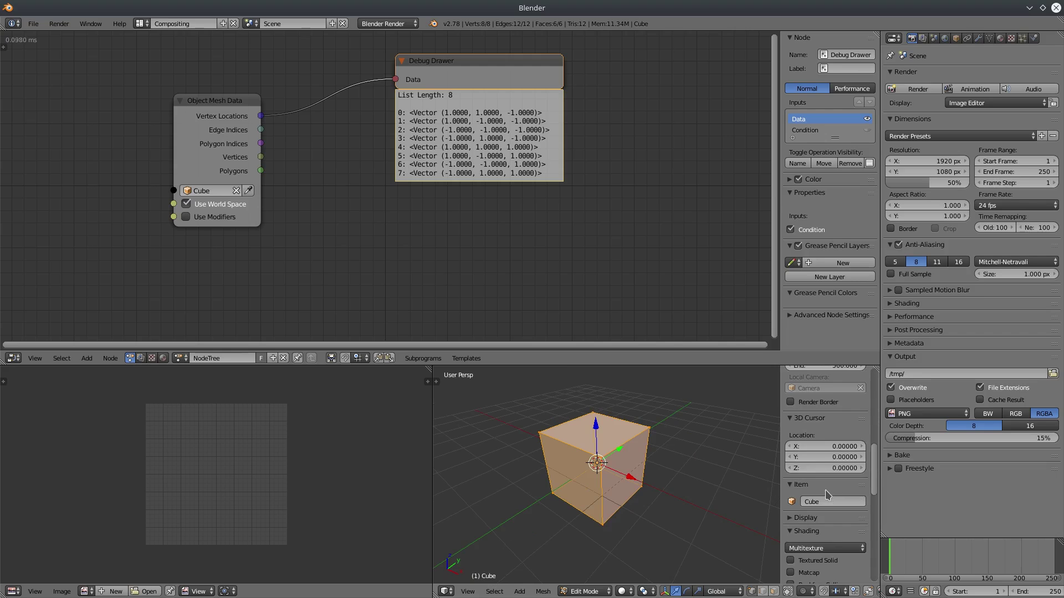
{"action": "scroll", "coordinate": [827, 496], "scroll_direction": "down", "scroll_amount": 7}
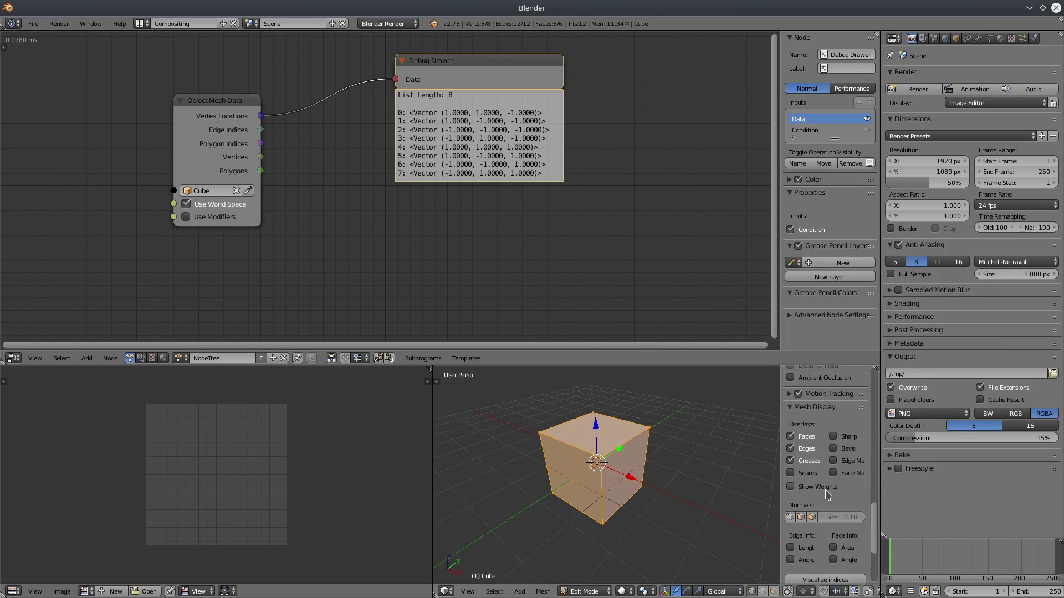
{"action": "left_click", "coordinate": [820, 514]}
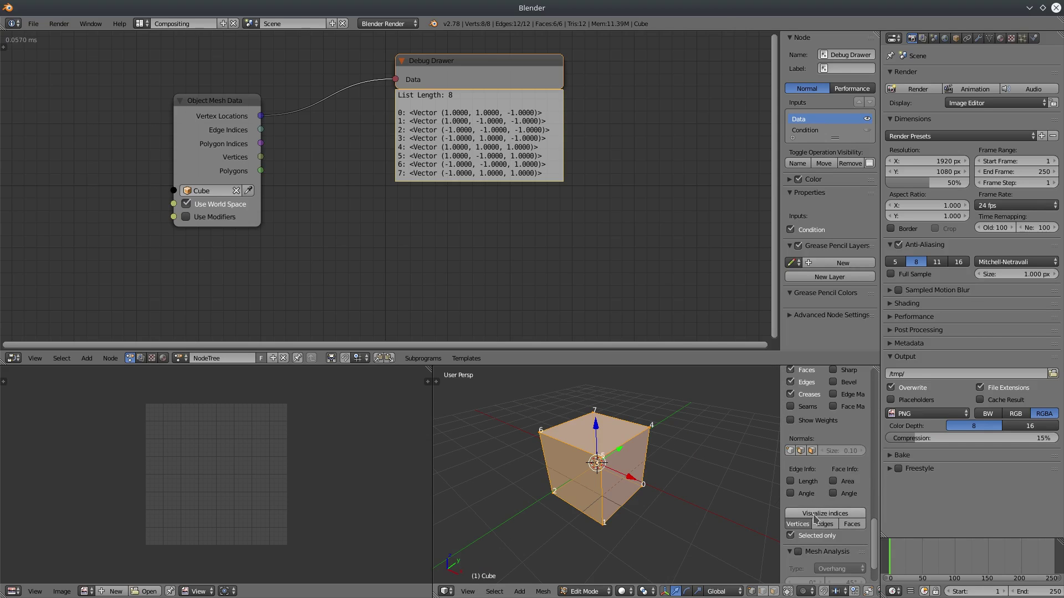
Move the cube's vertex 0 freehand to about (0.80, 1.20, -0.48) and return to Object Mode.
{"action": "scroll", "coordinate": [632, 475], "scroll_direction": "up", "scroll_amount": 5}
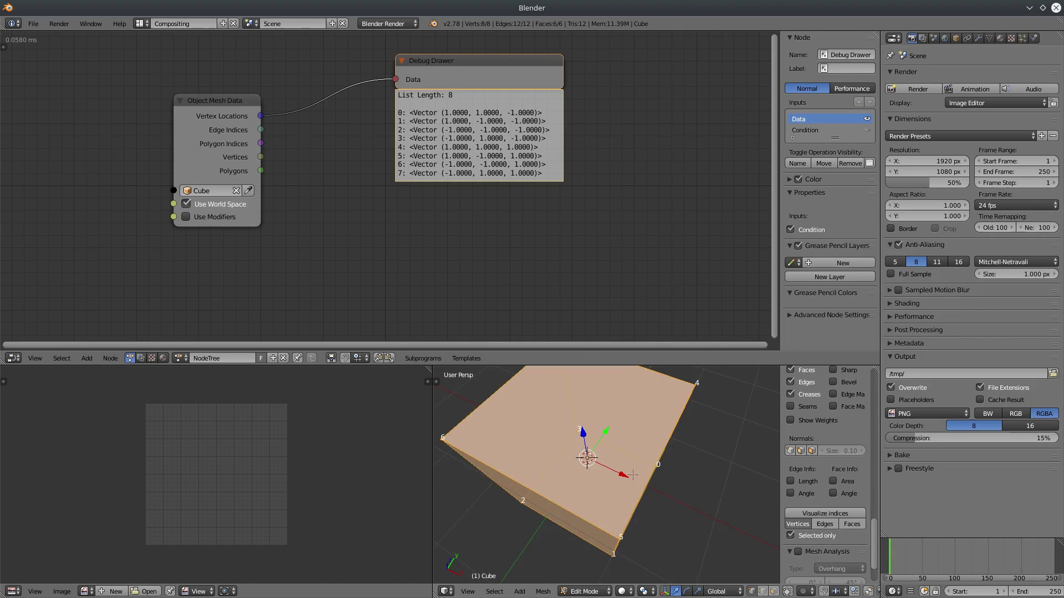
{"action": "scroll", "coordinate": [633, 475], "scroll_direction": "down", "scroll_amount": 4}
{"action": "middle_click_drag", "start_coordinate": [618, 517], "coordinate": [583, 517]}
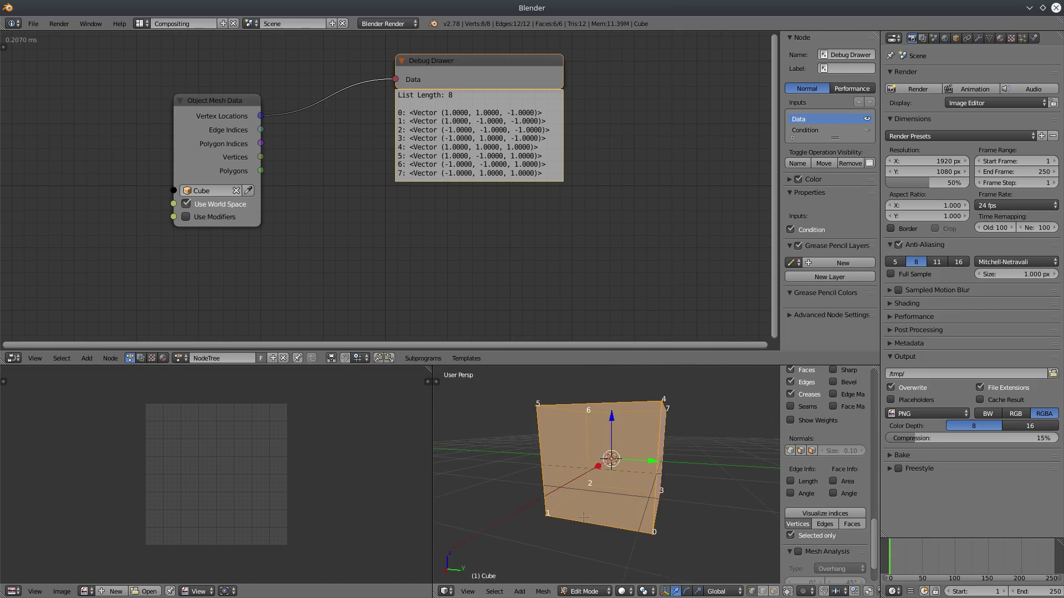
{"action": "right_click", "coordinate": [647, 536]}
{"action": "middle_click_drag", "start_coordinate": [665, 552], "coordinate": [623, 532]}
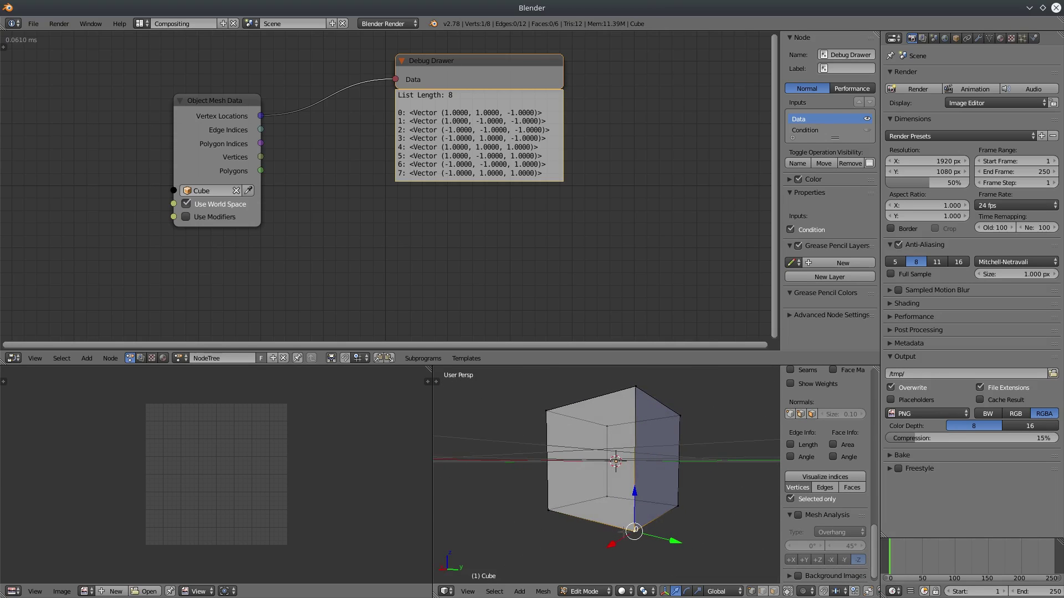
{"action": "key", "text": "g"}
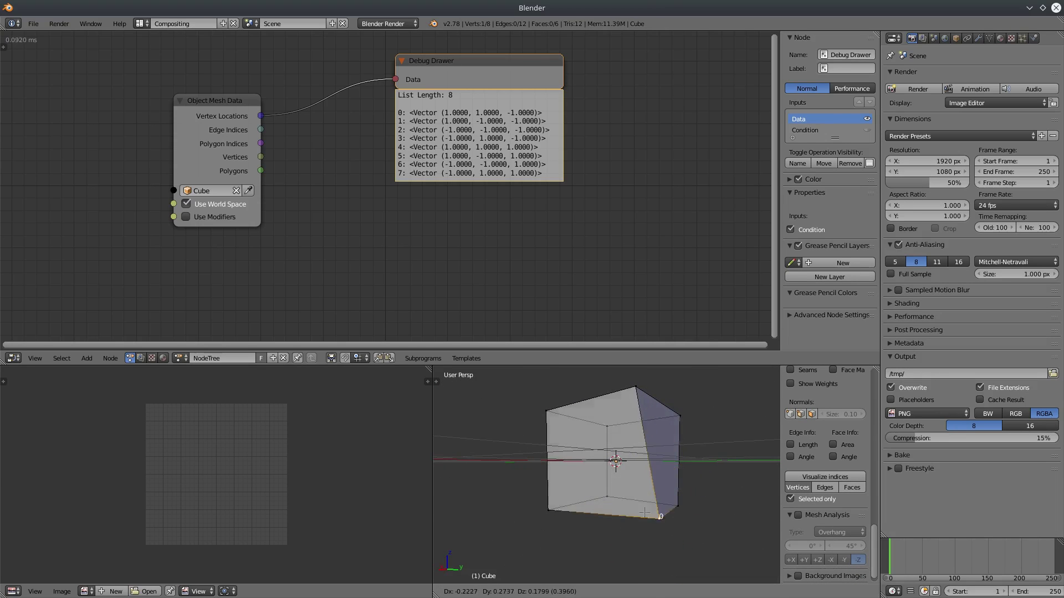
{"action": "left_click_drag", "start_coordinate": [642, 495], "coordinate": [642, 495]}
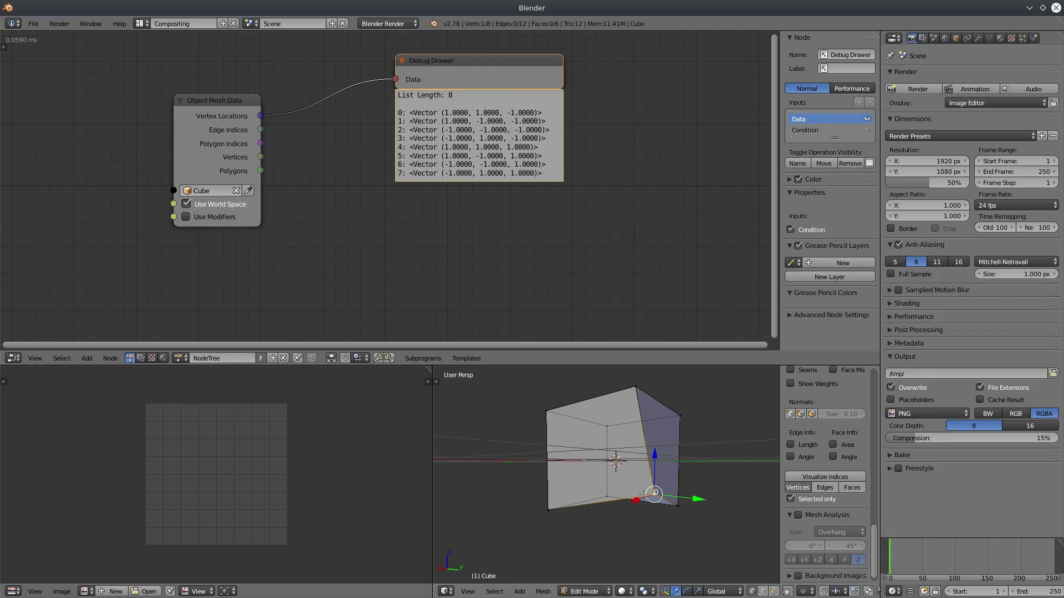
{"action": "key", "text": "Tab"}
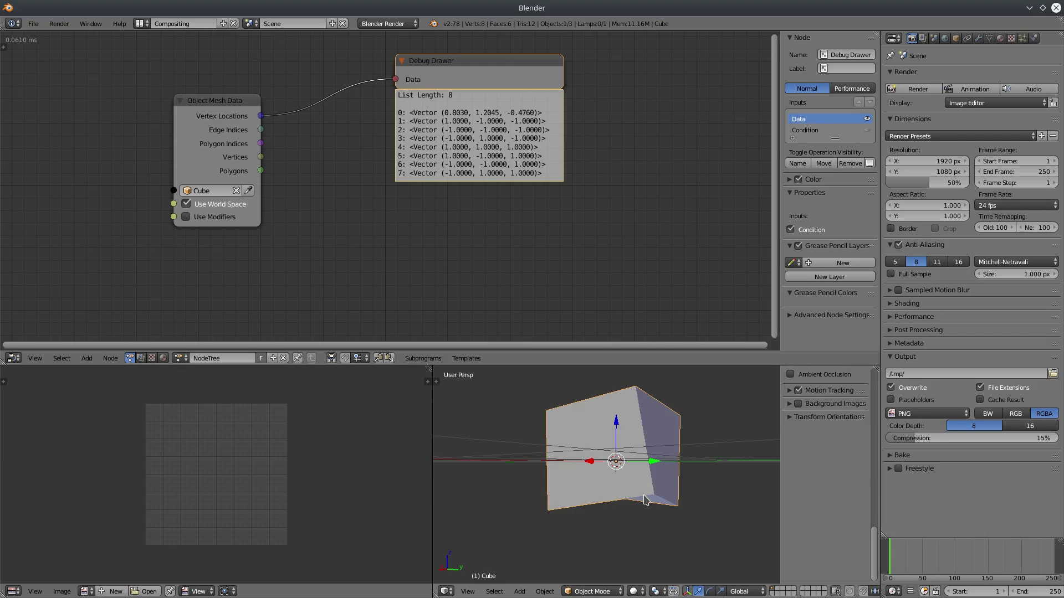
Undo the move of vertex 0 and delete the Debug Drawer node.
{"action": "key", "text": "ctrl+z"}
{"action": "middle_click_drag", "start_coordinate": [556, 418], "coordinate": [560, 489]}
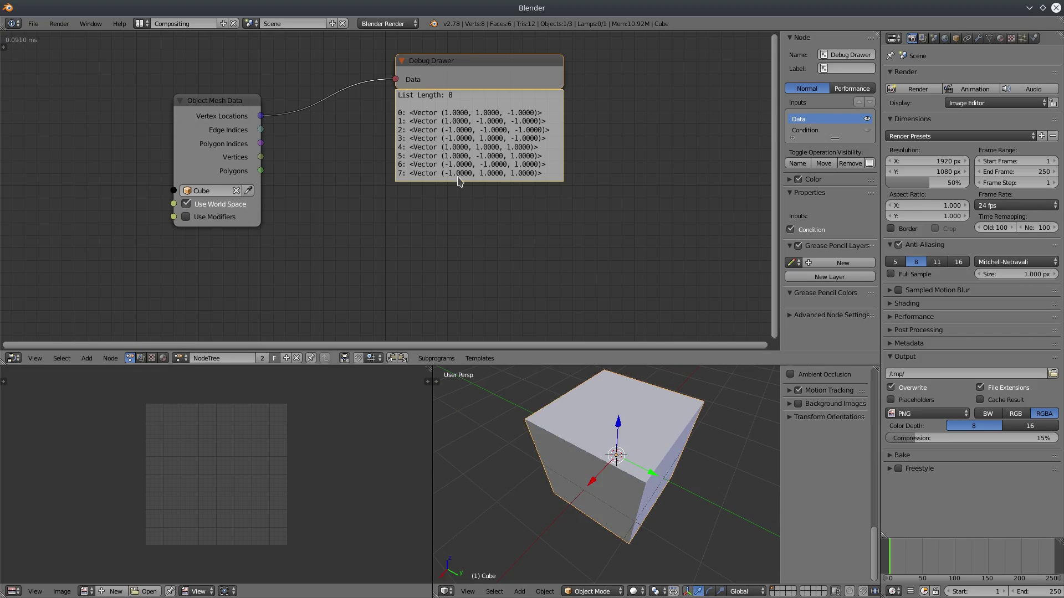
{"action": "middle_click_drag", "start_coordinate": [424, 222], "coordinate": [429, 252]}
{"action": "left_click_drag", "start_coordinate": [456, 85], "coordinate": [444, 81]}
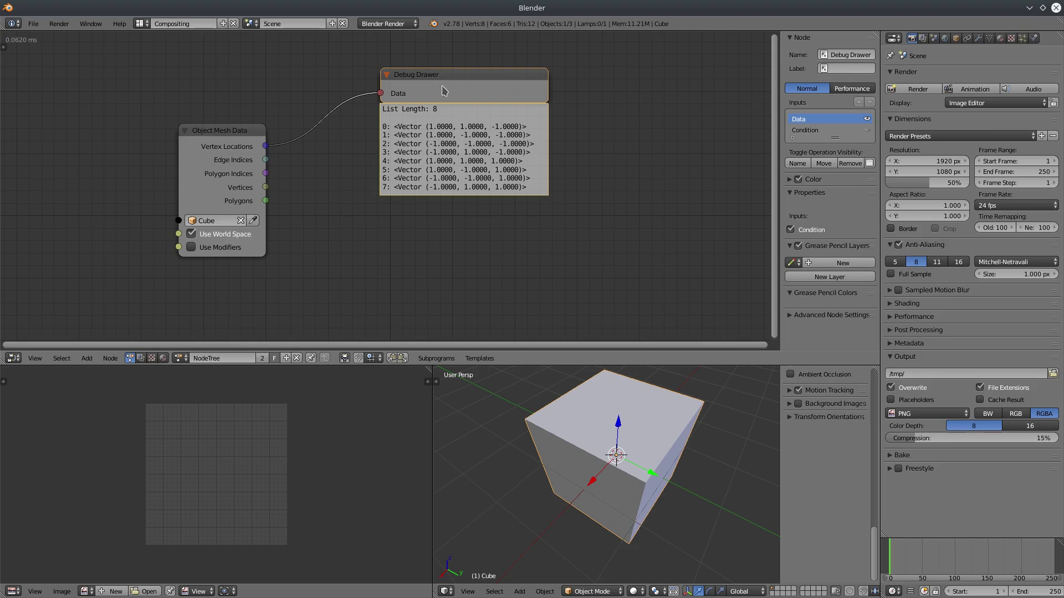
{"action": "key", "text": "x"}
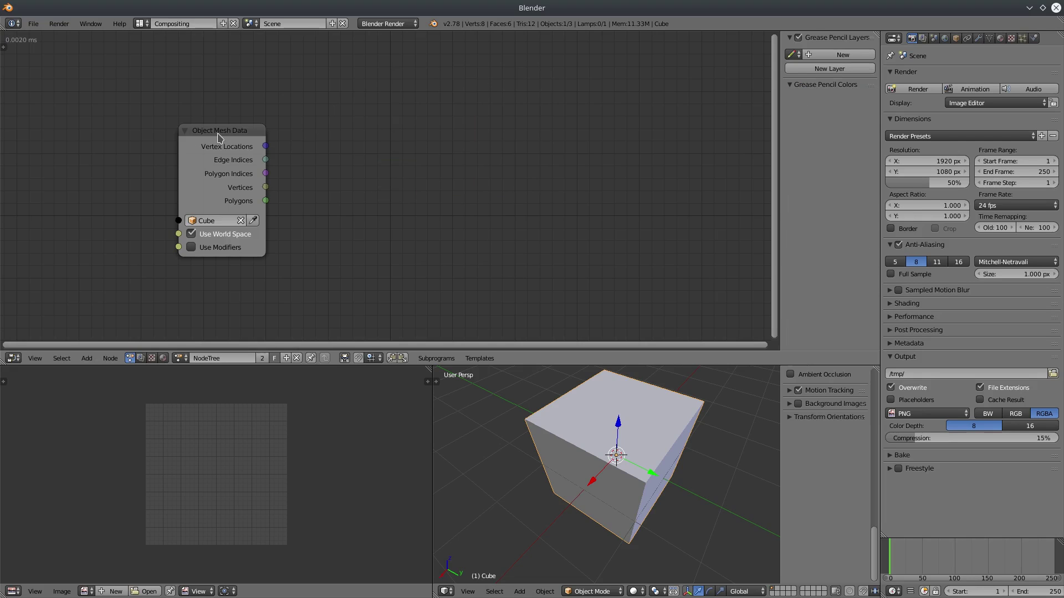
Add a Get List Element node and connect the Vertex Locations output to its List input.
{"action": "left_click", "coordinate": [219, 136]}
{"action": "left_click", "coordinate": [85, 359]}
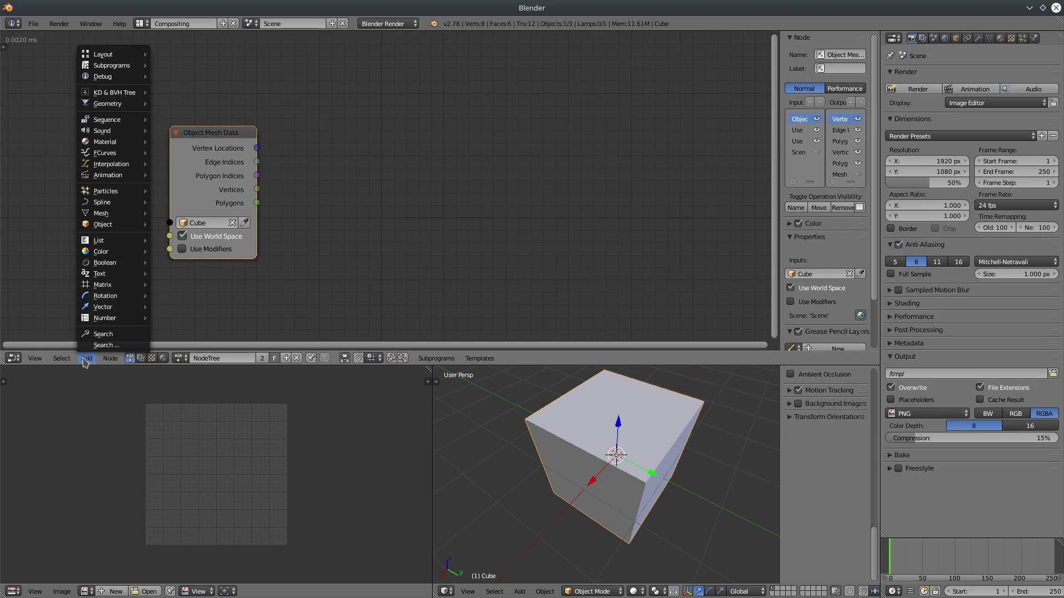
{"action": "mouse_move", "coordinate": [113, 244]}
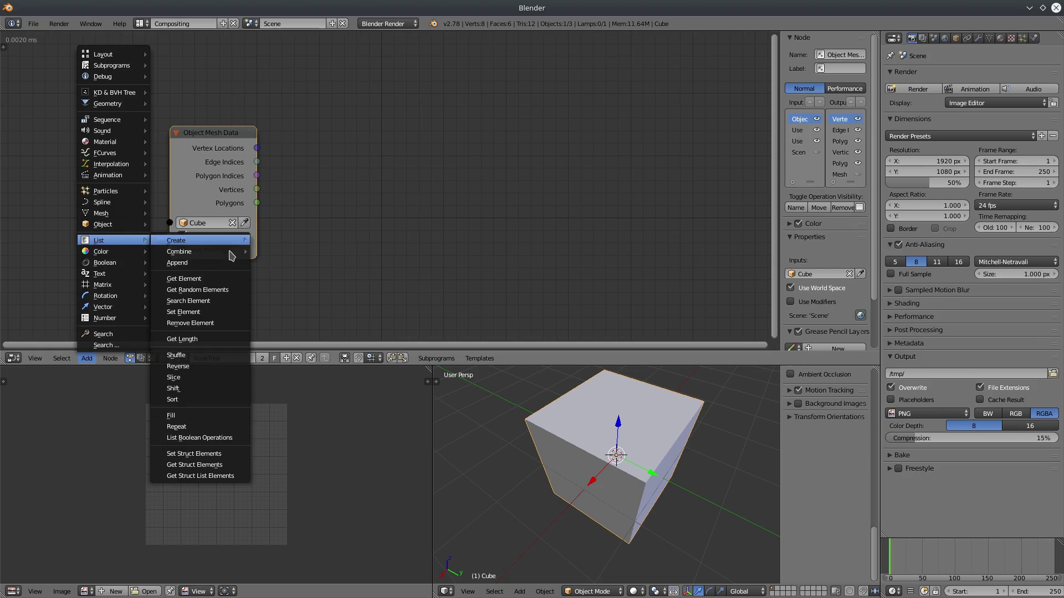
{"action": "left_click", "coordinate": [205, 280]}
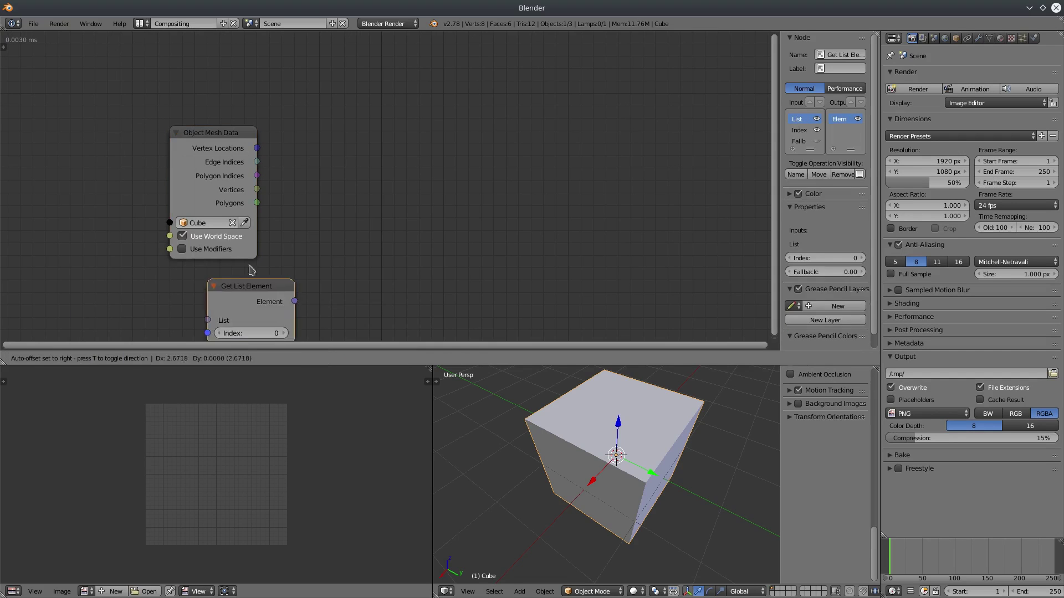
{"action": "left_click", "coordinate": [334, 93]}
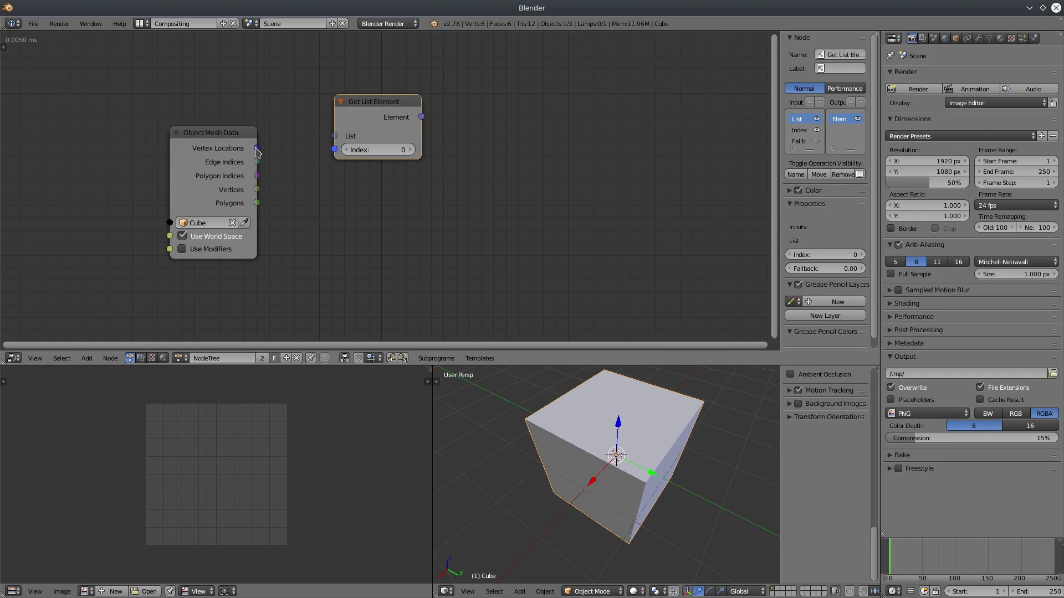
{"action": "left_click_drag", "start_coordinate": [257, 148], "coordinate": [334, 136]}
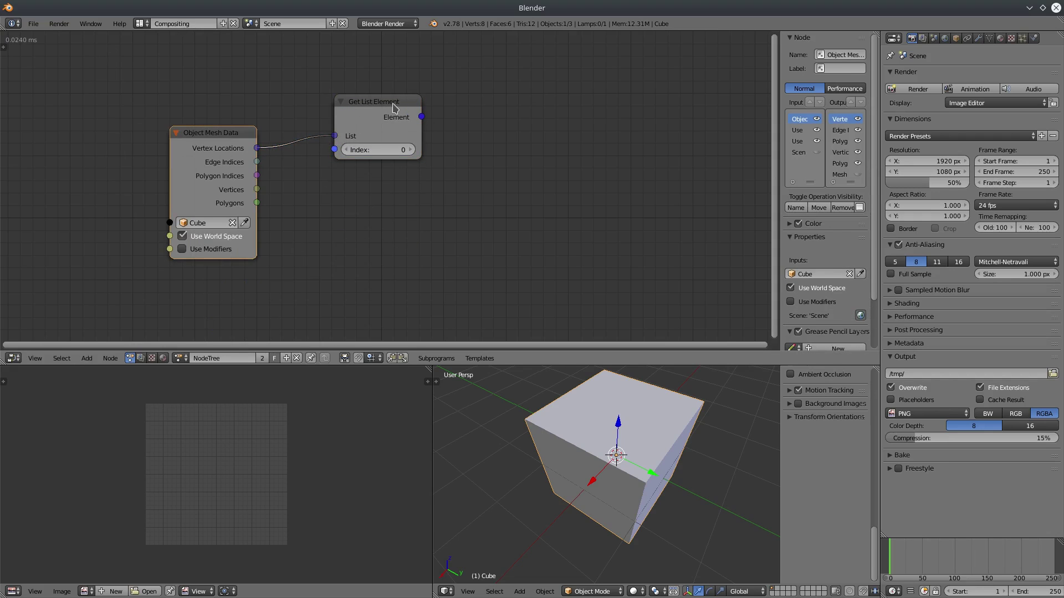
{"action": "left_click_drag", "start_coordinate": [393, 107], "coordinate": [390, 106]}
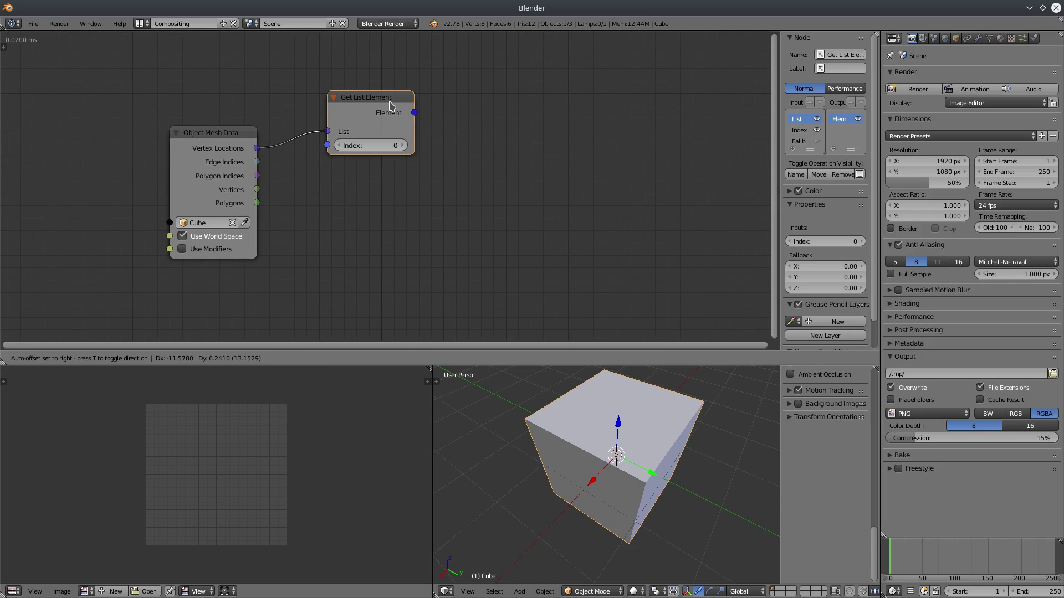
{"action": "left_click_drag", "start_coordinate": [390, 105], "coordinate": [390, 106]}
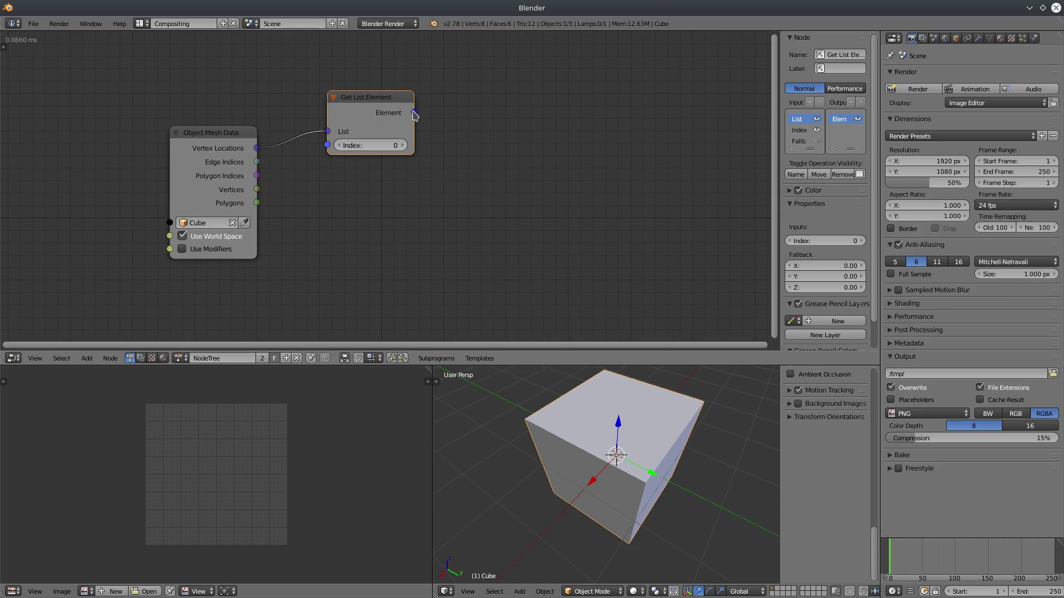
Add a Transform Vector node and connect the Element output of Get List Element to its Vector input.
{"action": "left_click", "coordinate": [87, 358]}
{"action": "mouse_move", "coordinate": [123, 308]}
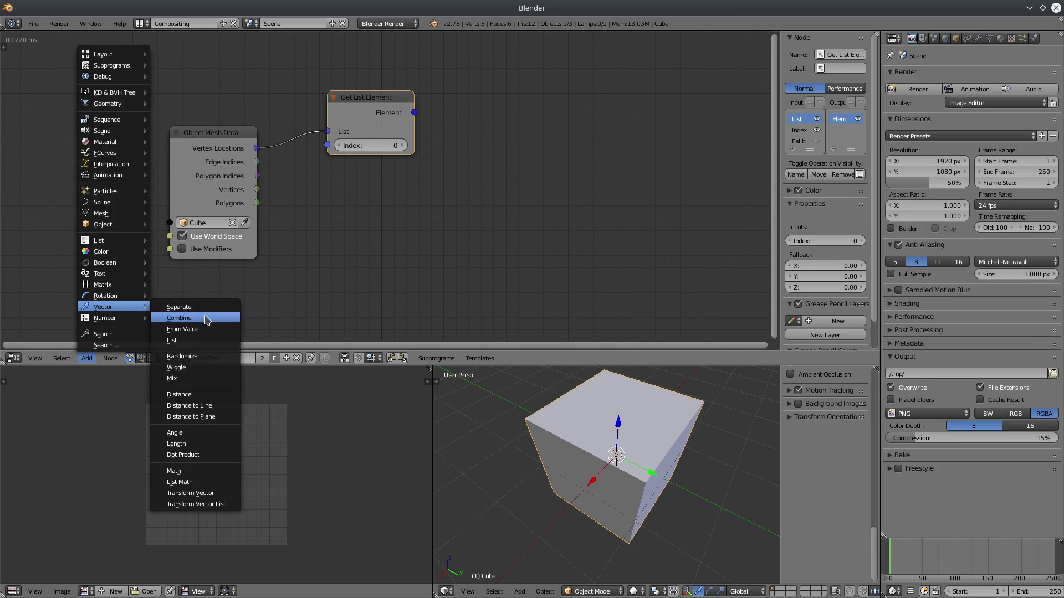
{"action": "left_click", "coordinate": [197, 493]}
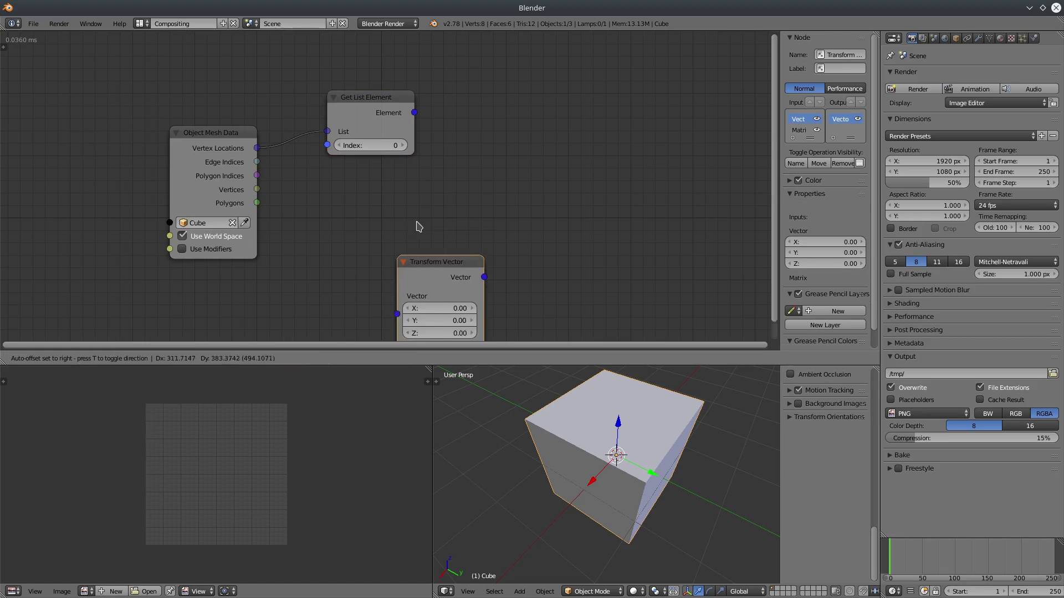
{"action": "left_click", "coordinate": [493, 31]}
{"action": "left_click_drag", "start_coordinate": [411, 115], "coordinate": [475, 120]}
{"action": "middle_click_drag", "start_coordinate": [385, 177], "coordinate": [299, 187]}
{"action": "left_click_drag", "start_coordinate": [436, 95], "coordinate": [456, 98]}
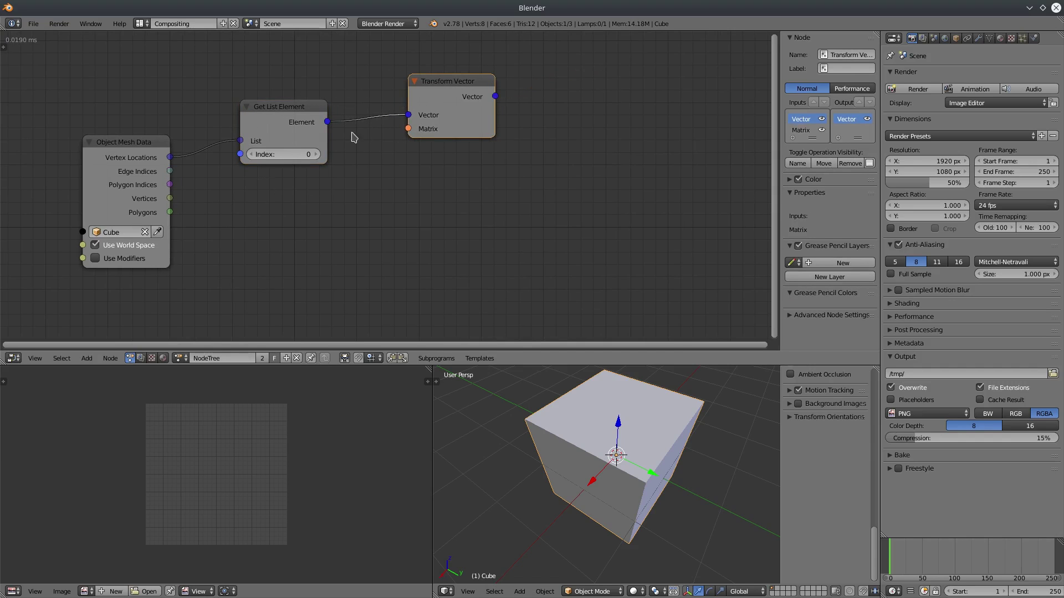
Add a Separate Vector node after Transform Vector and feed it the transformed vector.
{"action": "left_click", "coordinate": [87, 358]}
{"action": "mouse_move", "coordinate": [107, 309]}
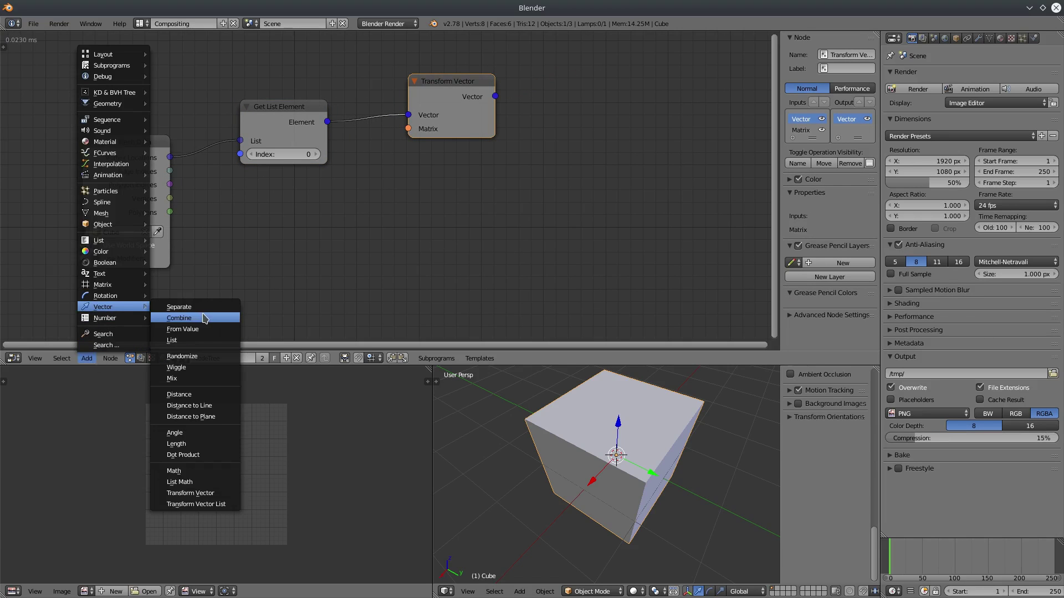
{"action": "left_click", "coordinate": [179, 307]}
{"action": "left_click", "coordinate": [547, 59]}
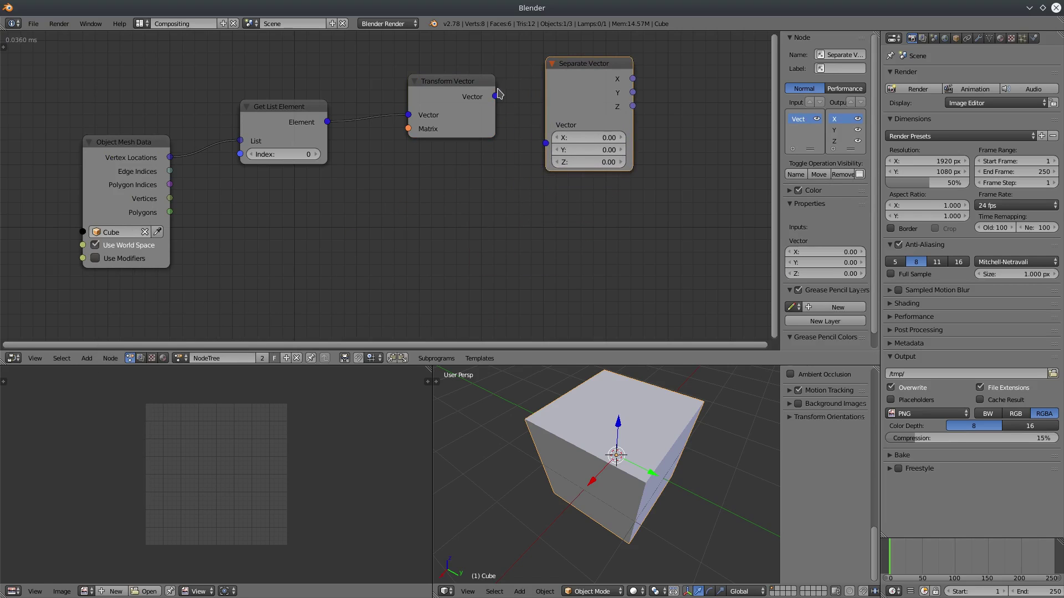
{"action": "left_click_drag", "start_coordinate": [496, 96], "coordinate": [546, 157]}
{"action": "middle_click_drag", "start_coordinate": [423, 196], "coordinate": [327, 229]}
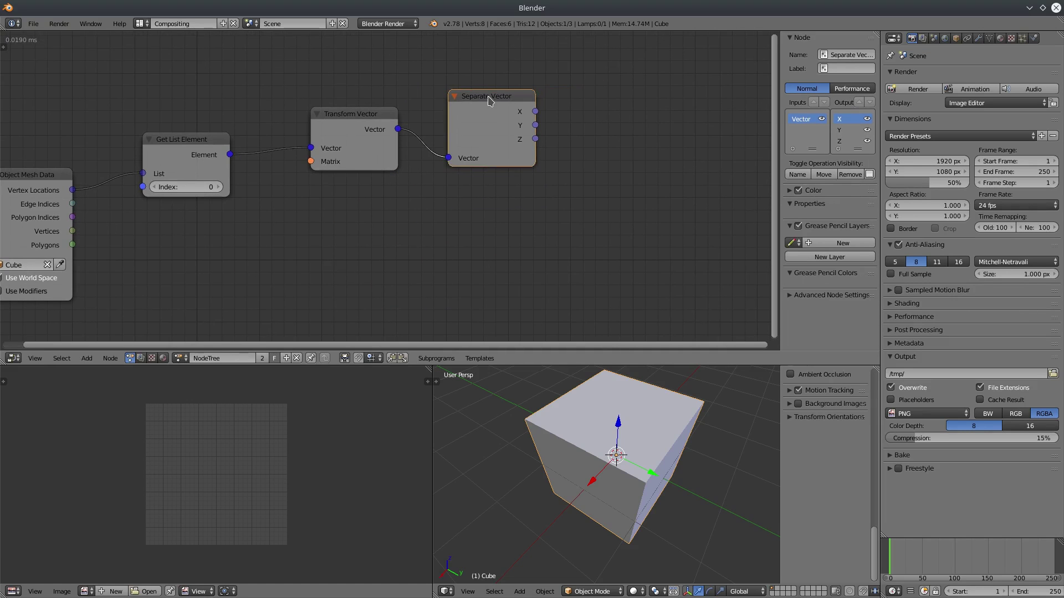
{"action": "left_click_drag", "start_coordinate": [508, 101], "coordinate": [542, 107]}
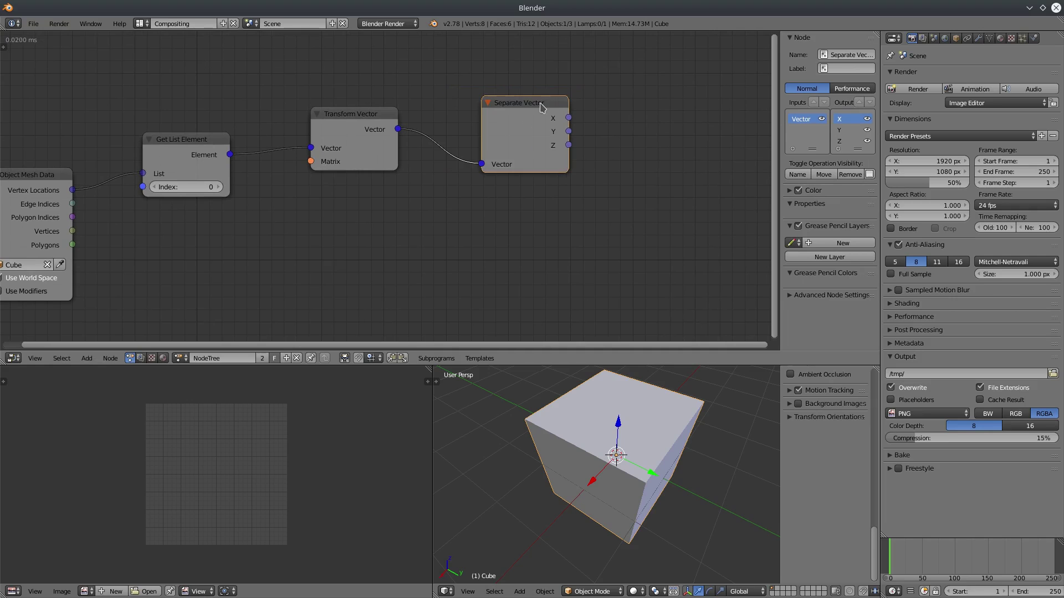
Attach separate Debug nodes to the X and Y outputs of the Separate Vector node.
{"action": "key", "text": "w"}
{"action": "left_click", "coordinate": [545, 174]}
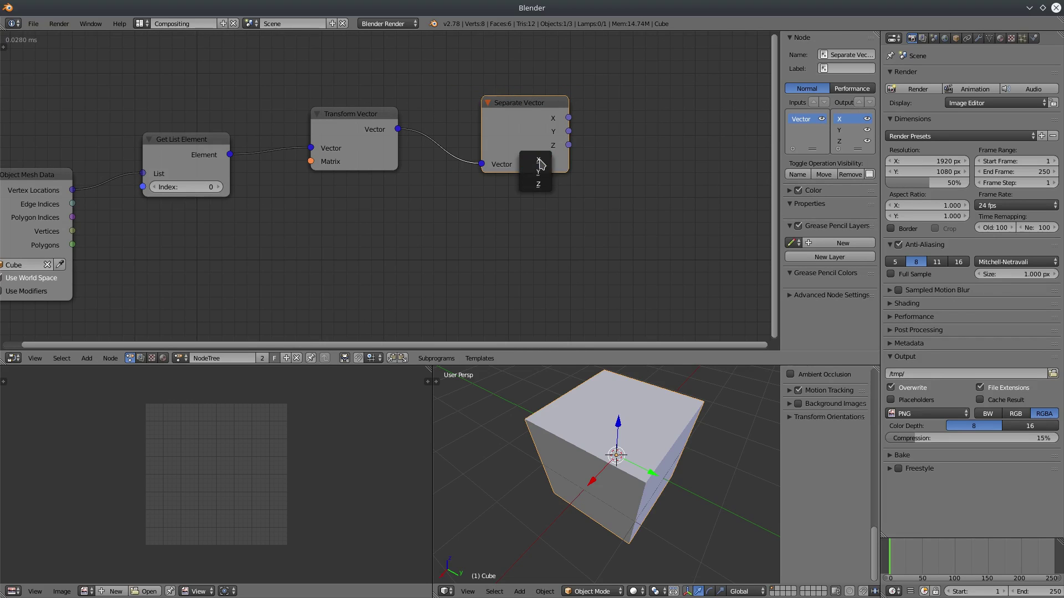
{"action": "left_click", "coordinate": [539, 161]}
{"action": "left_click", "coordinate": [647, 55]}
{"action": "left_click", "coordinate": [525, 102]}
{"action": "key", "text": "w"}
{"action": "left_click", "coordinate": [530, 208]}
{"action": "left_click", "coordinate": [527, 216]}
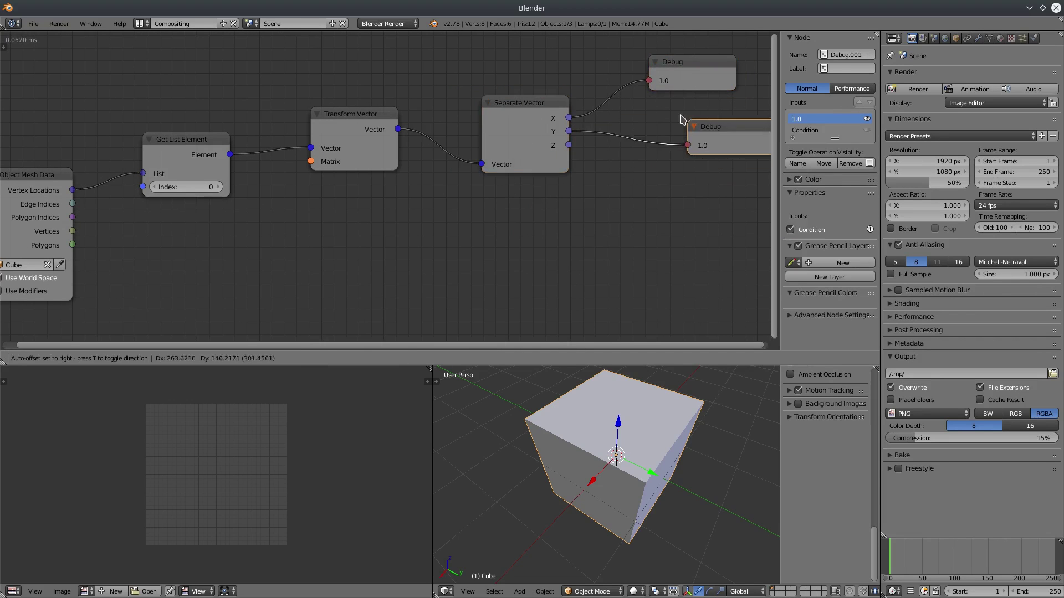
{"action": "left_click", "coordinate": [657, 110]}
Attach a Debug node to the Separate Vector node's Z output and shift the Object Mesh Data node slightly away from its neighbour.
{"action": "left_click", "coordinate": [527, 103]}
{"action": "key", "text": "w"}
{"action": "left_click", "coordinate": [518, 161]}
{"action": "left_click", "coordinate": [663, 168]}
{"action": "scroll", "coordinate": [374, 236], "scroll_direction": "down", "scroll_amount": 1}
{"action": "middle_click_drag", "start_coordinate": [373, 236], "coordinate": [407, 217]}
{"action": "left_click_drag", "start_coordinate": [70, 164], "coordinate": [61, 170]}
{"action": "middle_click_drag", "start_coordinate": [221, 233], "coordinate": [208, 233]}
Try moving one of the cube's lower corner vertices in Edit Mode, and undo the changes back to Object Mode.
{"action": "key", "text": "Tab"}
{"action": "middle_click_drag", "start_coordinate": [594, 548], "coordinate": [609, 519]}
{"action": "right_click", "coordinate": [649, 551]}
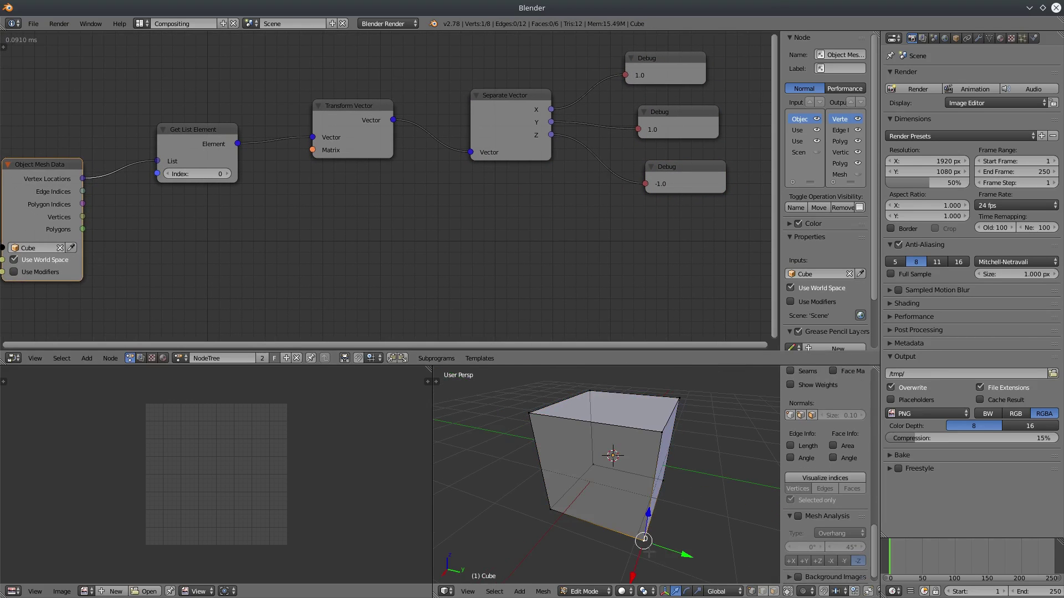
{"action": "key", "text": "g"}
{"action": "left_click", "coordinate": [688, 544]}
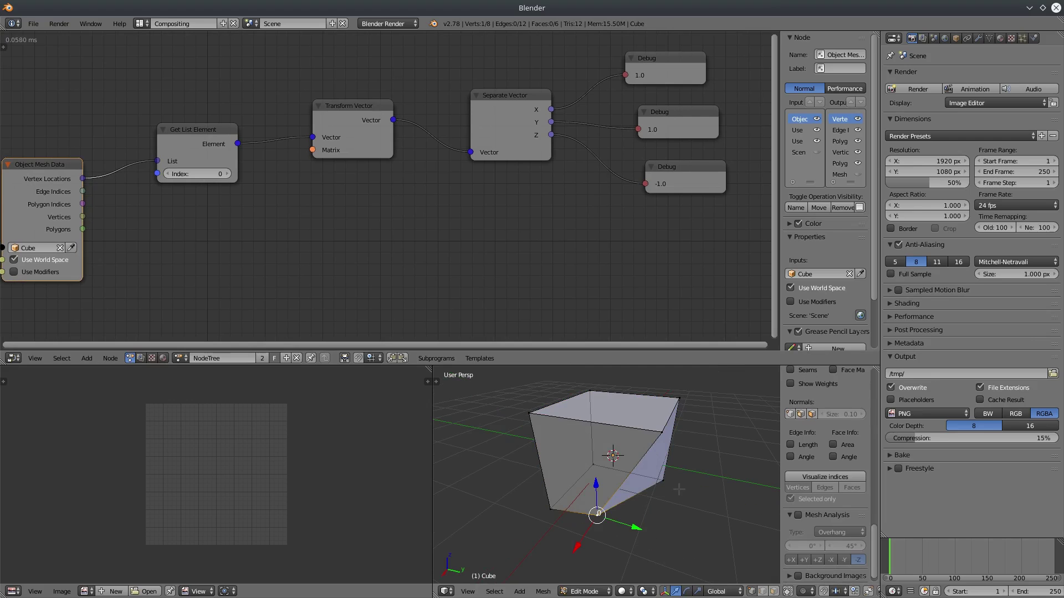
{"action": "key", "text": "ctrl+z"}
{"action": "key", "text": "ctrl+z"}
{"action": "key", "text": "ctrl+z"}
Add a second Get List Element node below the first and connect the Edge Indices output of Object Mesh Data to its List input.
{"action": "key", "text": "Home"}
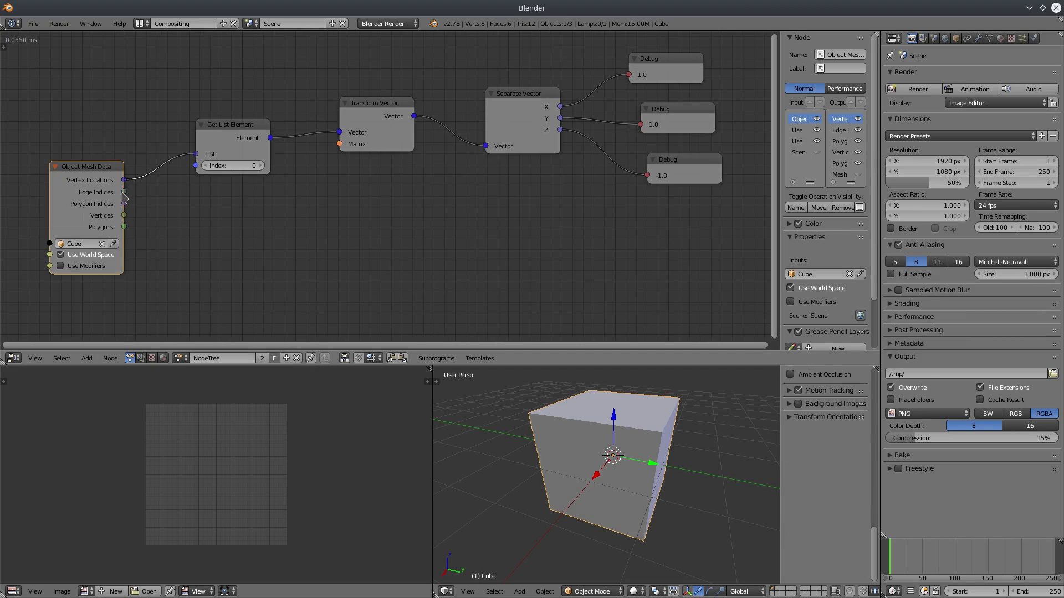
{"action": "left_click_drag", "start_coordinate": [124, 192], "coordinate": [177, 215]}
{"action": "left_click", "coordinate": [86, 358]}
{"action": "mouse_move", "coordinate": [113, 240]}
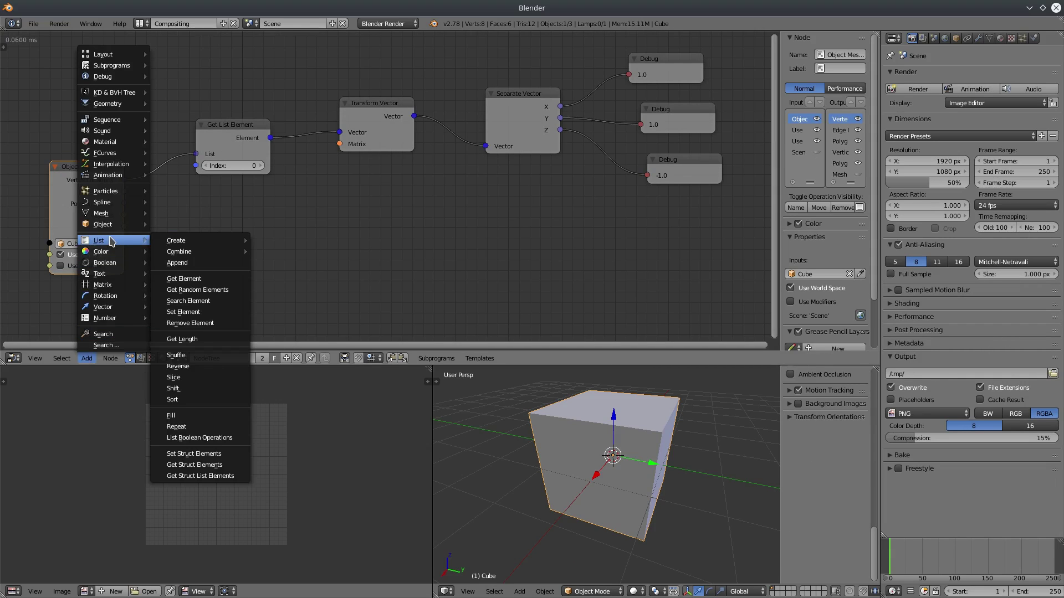
{"action": "left_click", "coordinate": [184, 279]}
{"action": "left_click", "coordinate": [179, 205]}
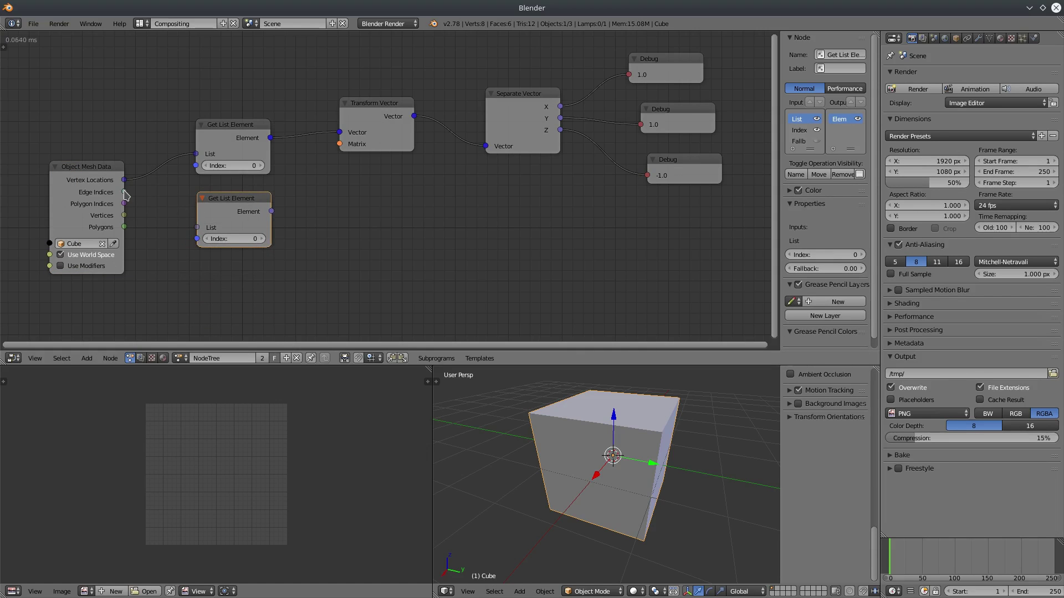
{"action": "left_click_drag", "start_coordinate": [124, 192], "coordinate": [203, 234]}
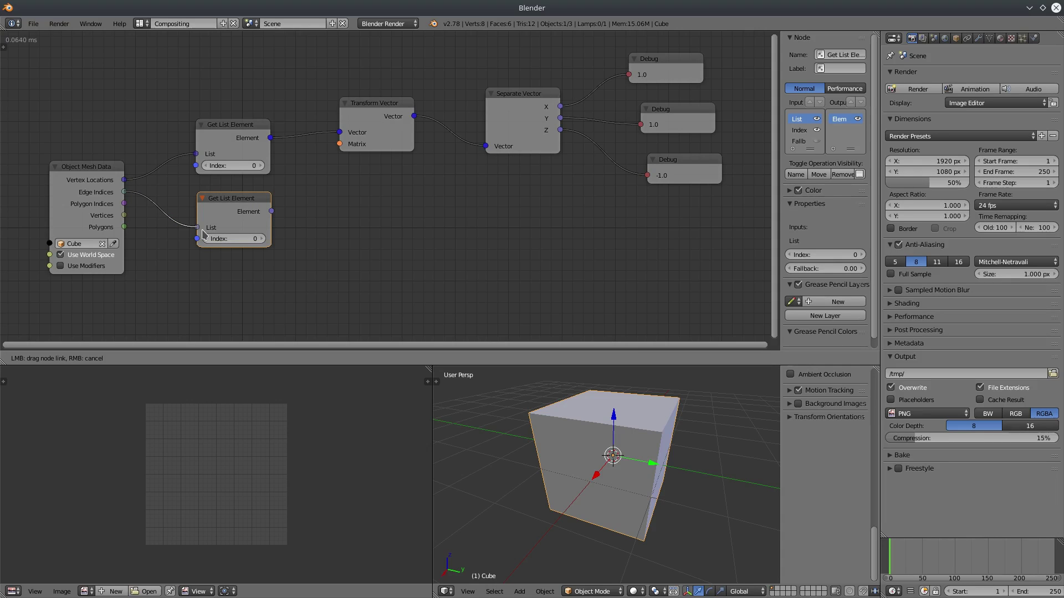
{"action": "left_click_drag", "start_coordinate": [204, 235], "coordinate": [203, 233]}
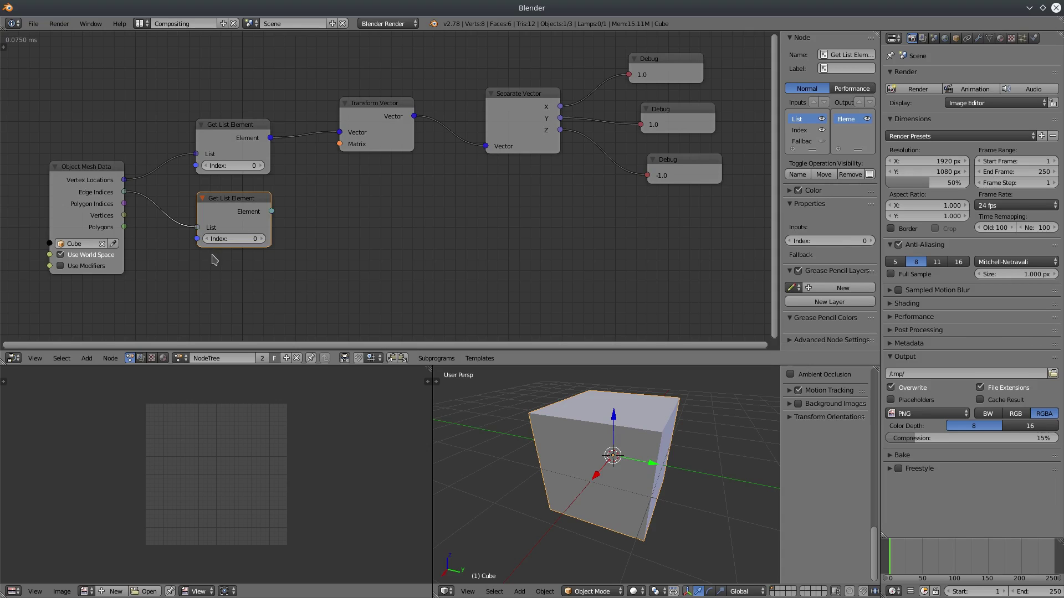
Duplicate the edge Get List Element node, link the original's Element output to the copy's List input, and space out the resulting chain.
{"action": "key", "text": "shift+d"}
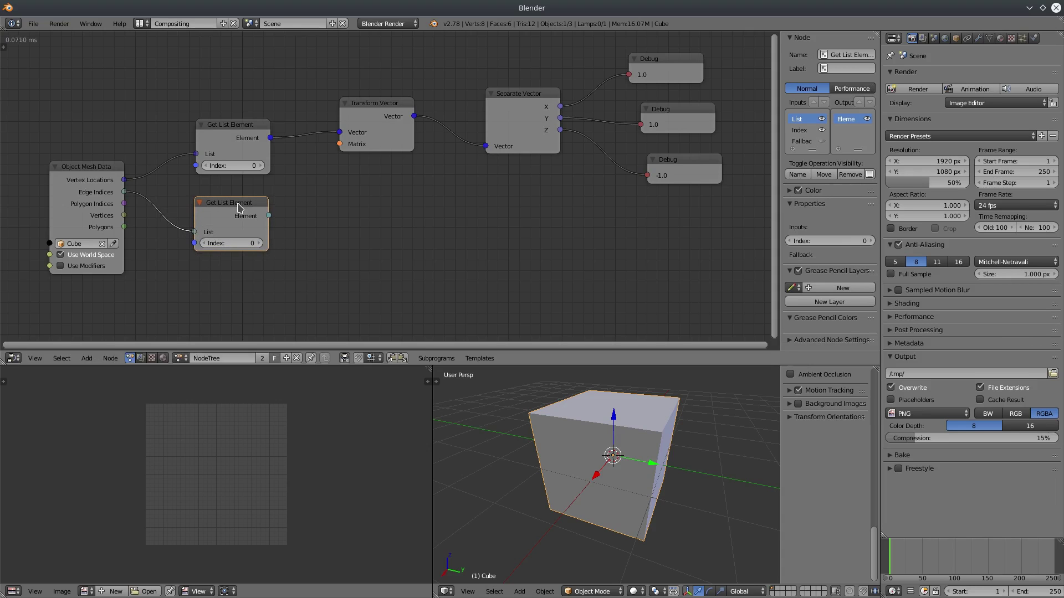
{"action": "left_click", "coordinate": [396, 226]}
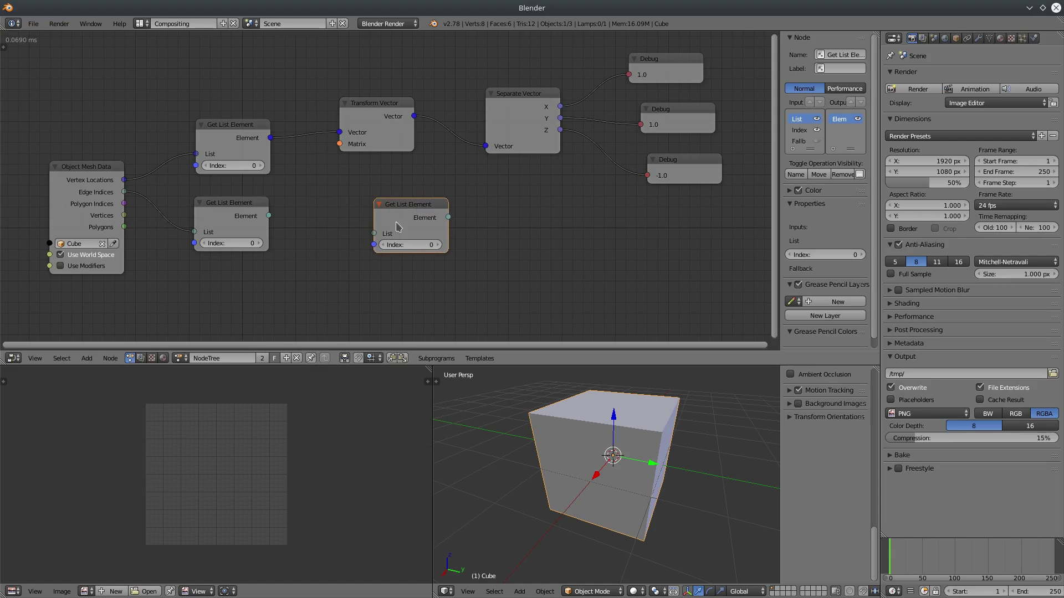
{"action": "left_click_drag", "start_coordinate": [270, 216], "coordinate": [375, 234]}
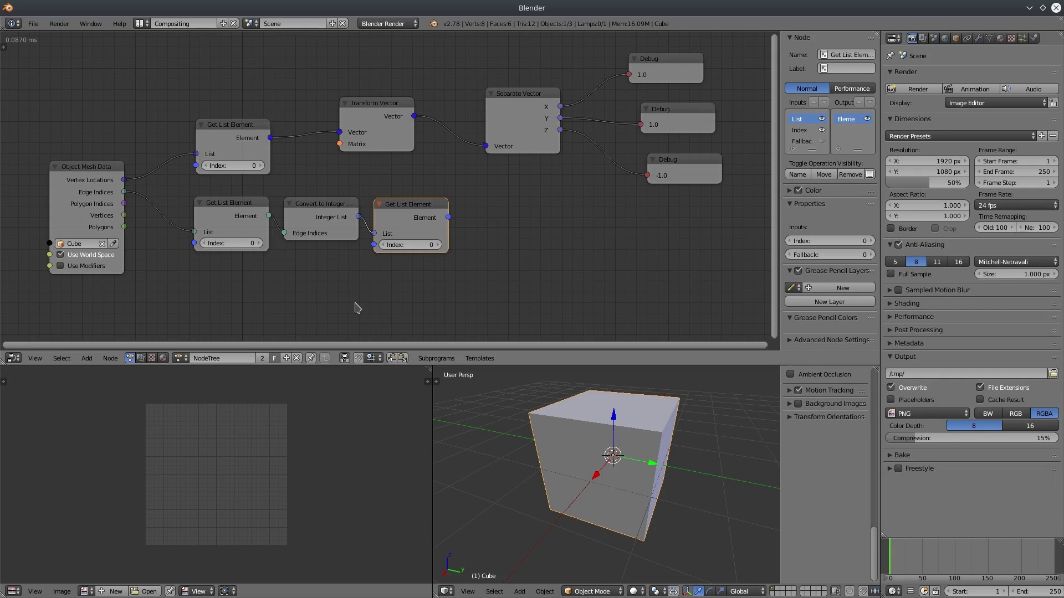
{"action": "left_click_drag", "start_coordinate": [249, 211], "coordinate": [223, 212]}
{"action": "left_click_drag", "start_coordinate": [314, 235], "coordinate": [295, 235]}
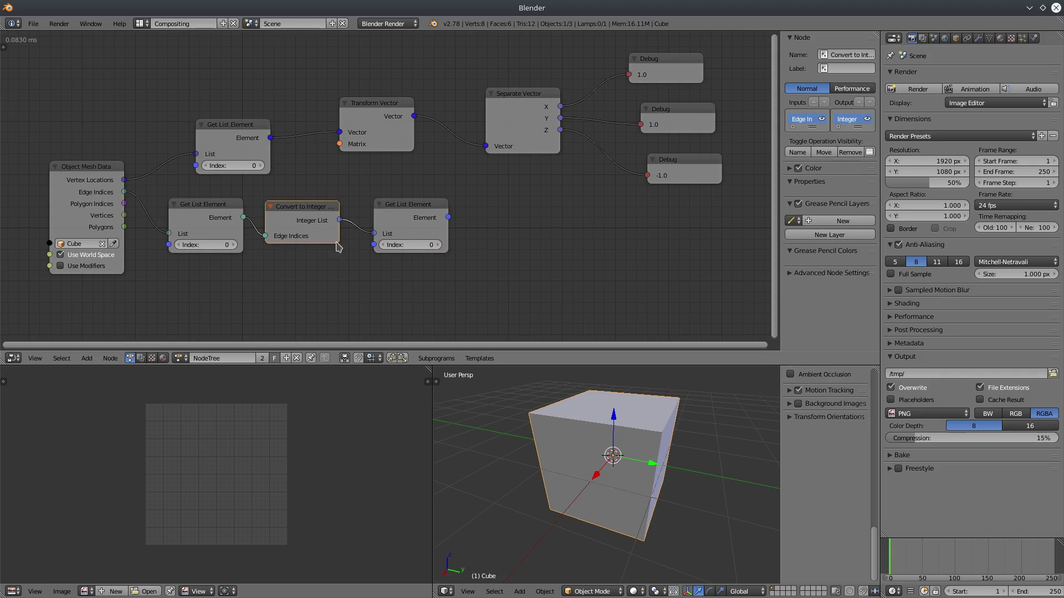
{"action": "left_click_drag", "start_coordinate": [399, 204], "coordinate": [415, 211]}
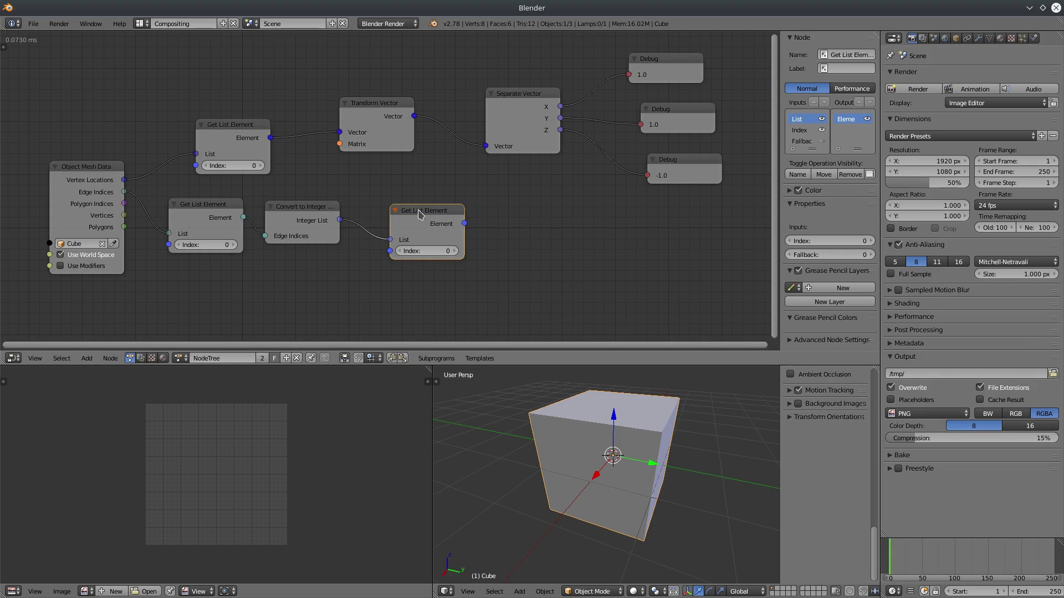
Attach a Debug node to the last Get List Element in the edge chain and lower the Convert to Integer List node.
{"action": "key", "text": "w"}
{"action": "left_click", "coordinate": [418, 276]}
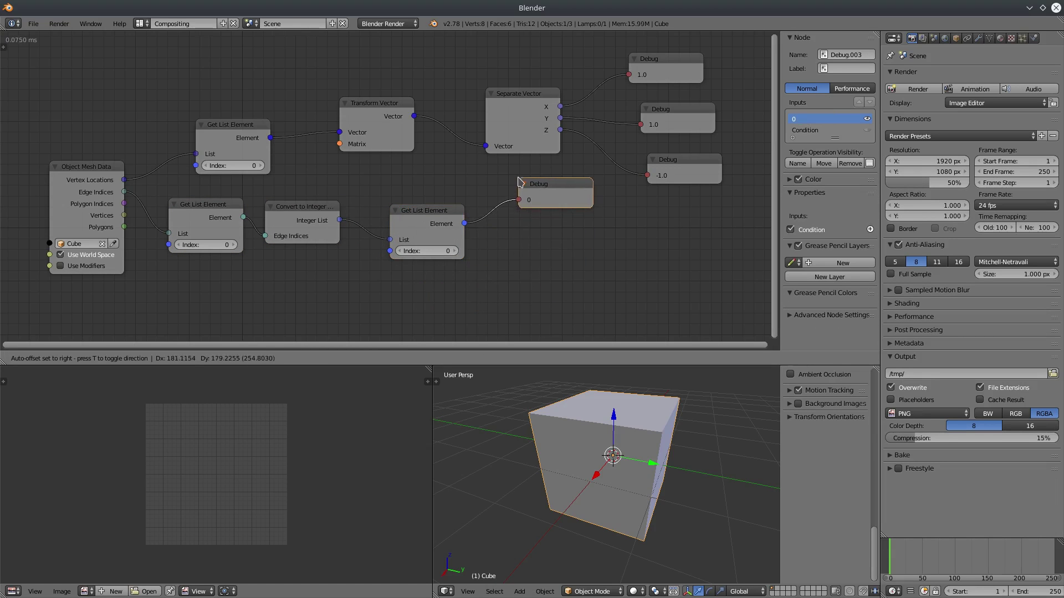
{"action": "left_click", "coordinate": [517, 178]}
{"action": "middle_click_drag", "start_coordinate": [316, 263], "coordinate": [318, 299]}
{"action": "left_click_drag", "start_coordinate": [307, 257], "coordinate": [314, 298]}
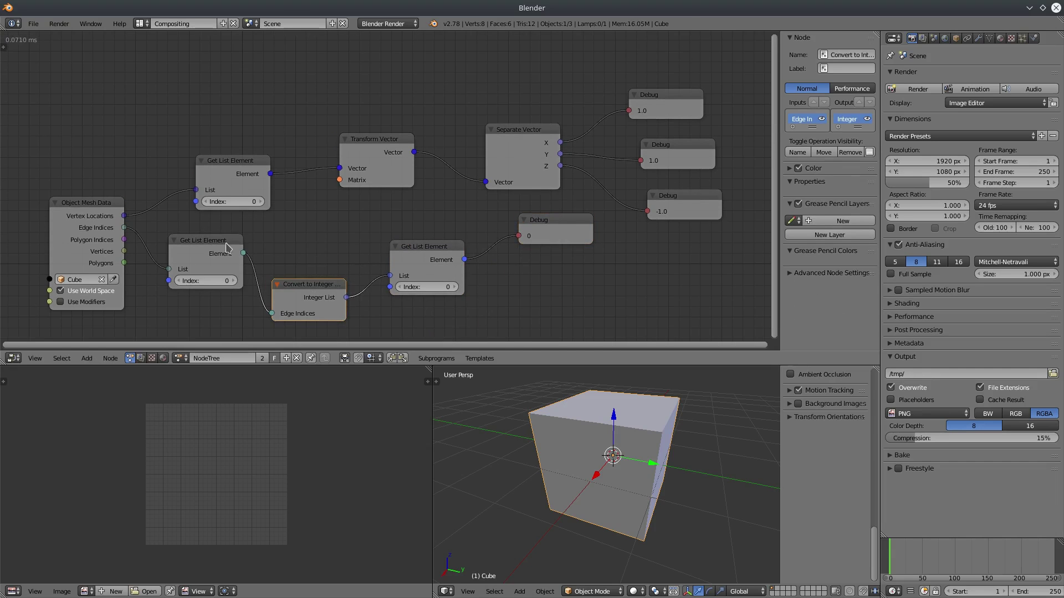
Attach a Debug node to the first edge Get List Element and shift the second one slightly down.
{"action": "left_click_drag", "start_coordinate": [215, 239], "coordinate": [212, 253]}
{"action": "key", "text": "w"}
{"action": "left_click", "coordinate": [220, 312]}
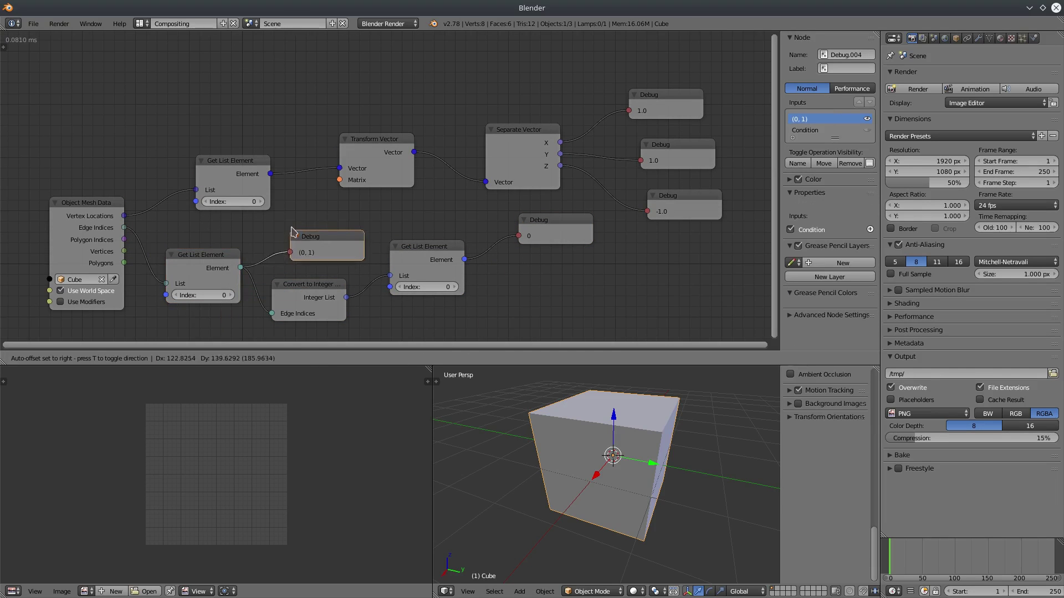
{"action": "left_click", "coordinate": [295, 216]}
{"action": "middle_click_drag", "start_coordinate": [488, 311], "coordinate": [408, 276]}
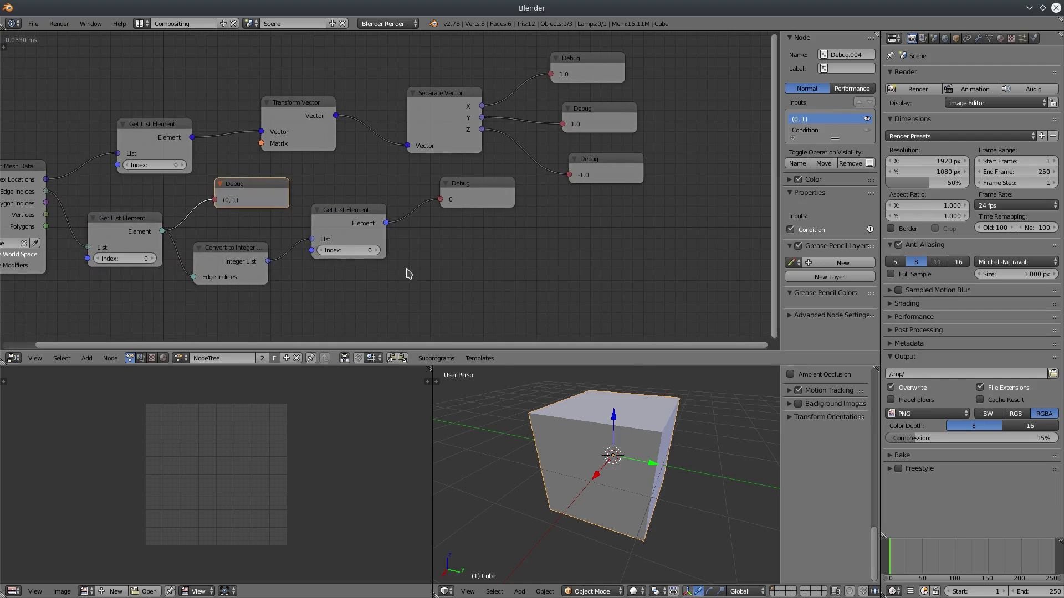
{"action": "left_click_drag", "start_coordinate": [360, 210], "coordinate": [358, 228]}
{"action": "middle_click_drag", "start_coordinate": [370, 304], "coordinate": [371, 266]}
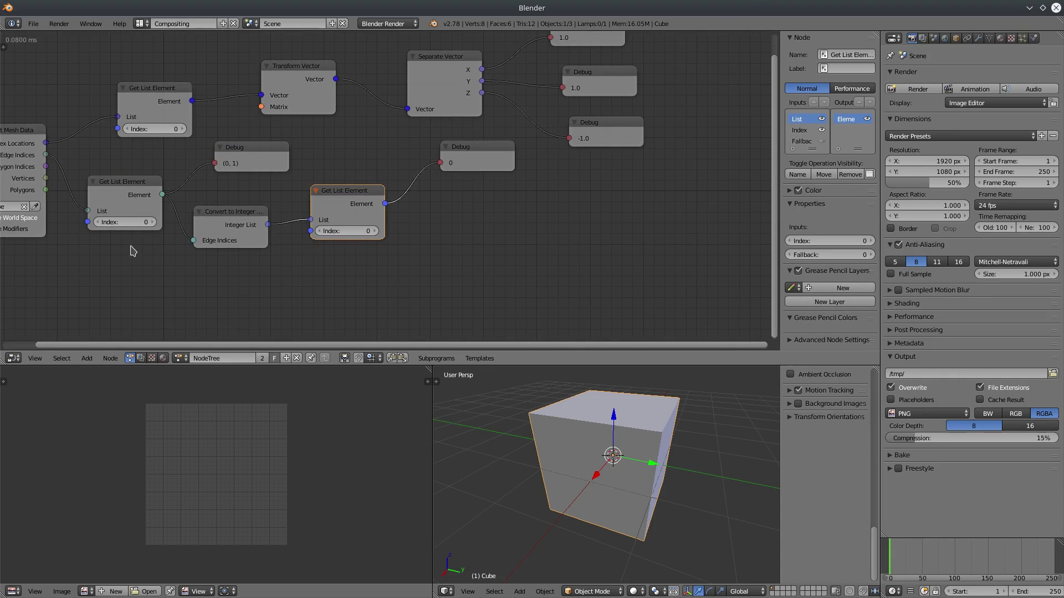
Duplicate the Convert to Integer List node and place the copy below the original.
{"action": "left_click", "coordinate": [233, 218]}
{"action": "key", "text": "shift+d"}
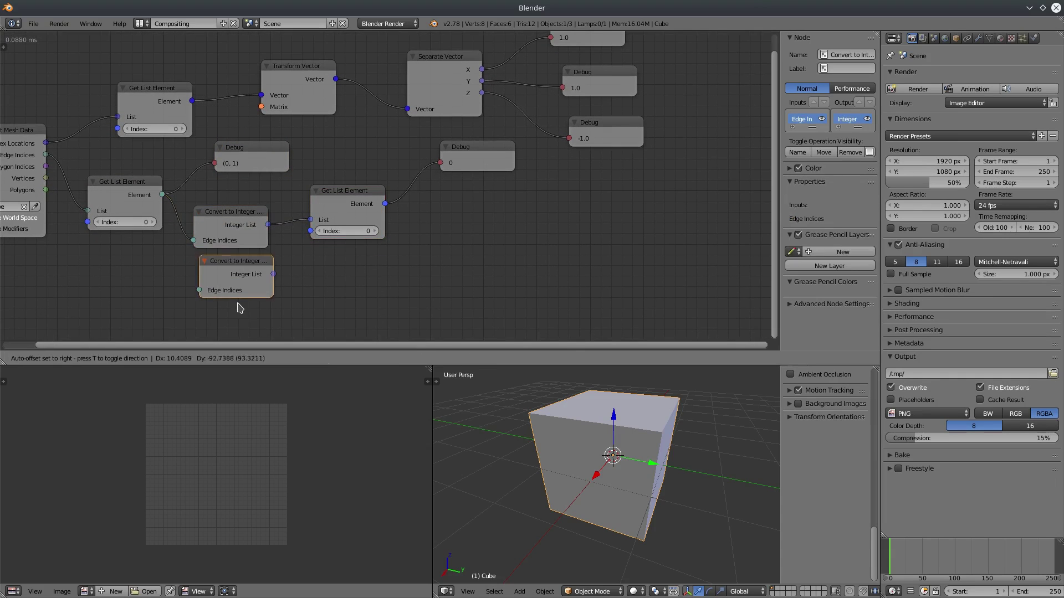
{"action": "left_click", "coordinate": [233, 321]}
Duplicate the last Get List Element below itself and feed it from the original Convert to Integer List, deleting the spare converter copy.
{"action": "left_click", "coordinate": [354, 194]}
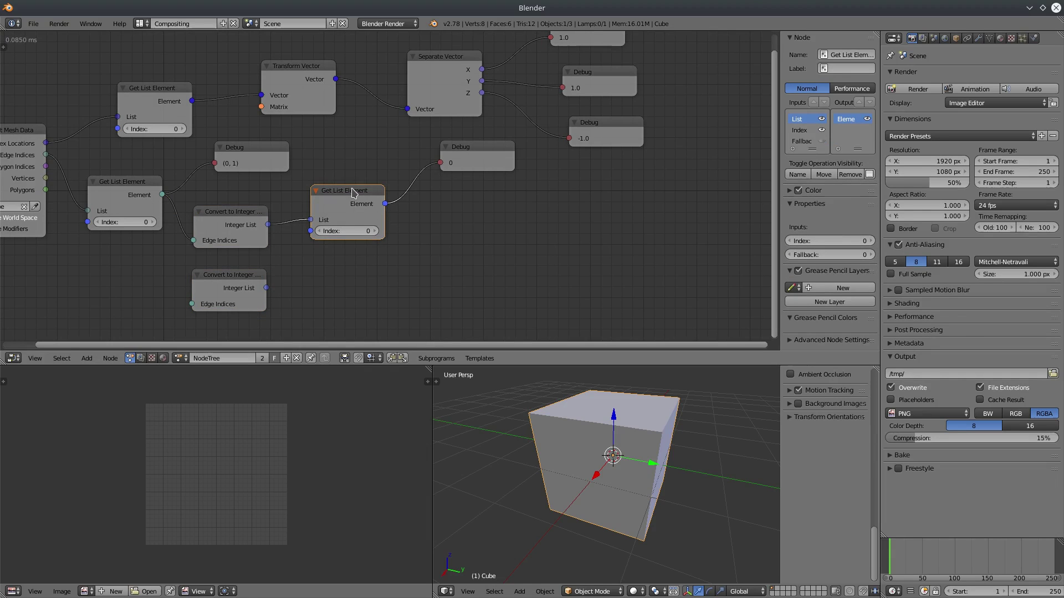
{"action": "key", "text": "shift+d"}
{"action": "left_click", "coordinate": [353, 274]}
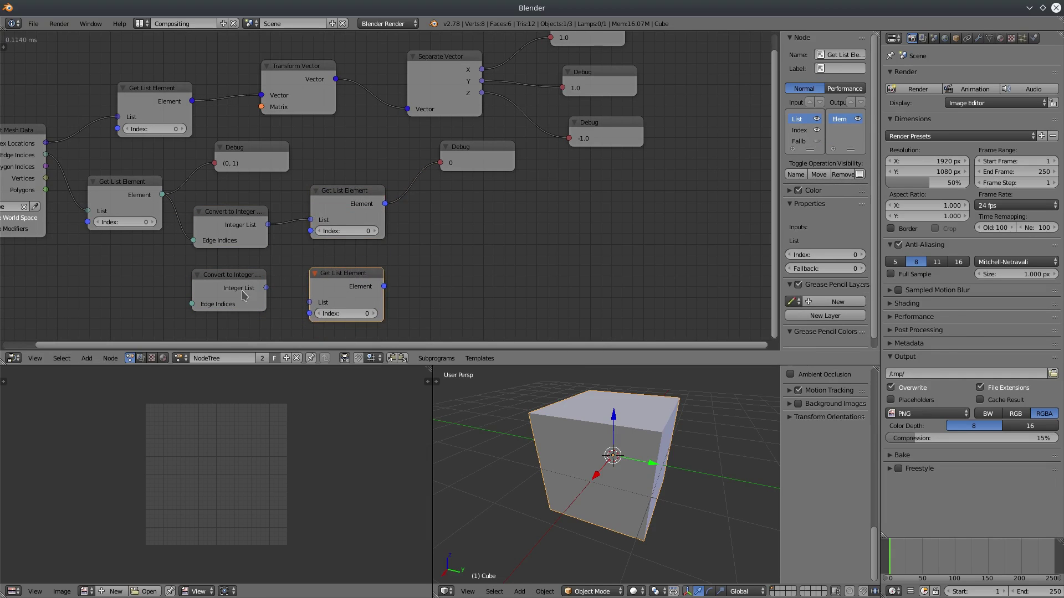
{"action": "left_click", "coordinate": [243, 296]}
{"action": "key", "text": "x"}
{"action": "left_click_drag", "start_coordinate": [267, 229], "coordinate": [344, 266]}
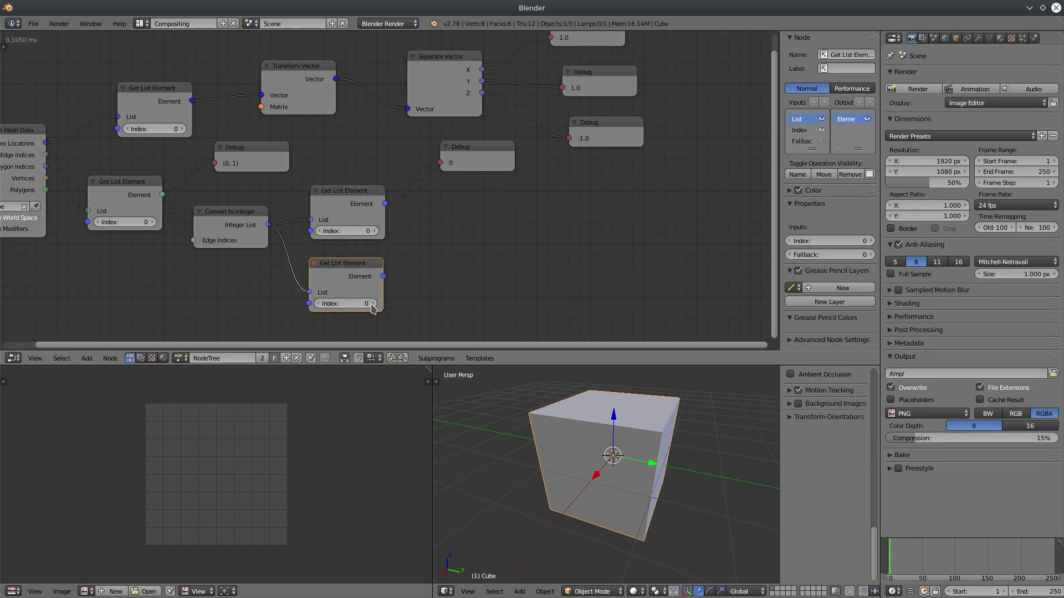
Set the new Get List Element's Index to 1 and attach a Debug node to its output.
{"action": "left_click", "coordinate": [373, 303]}
{"action": "key", "text": "w"}
{"action": "left_click", "coordinate": [341, 334]}
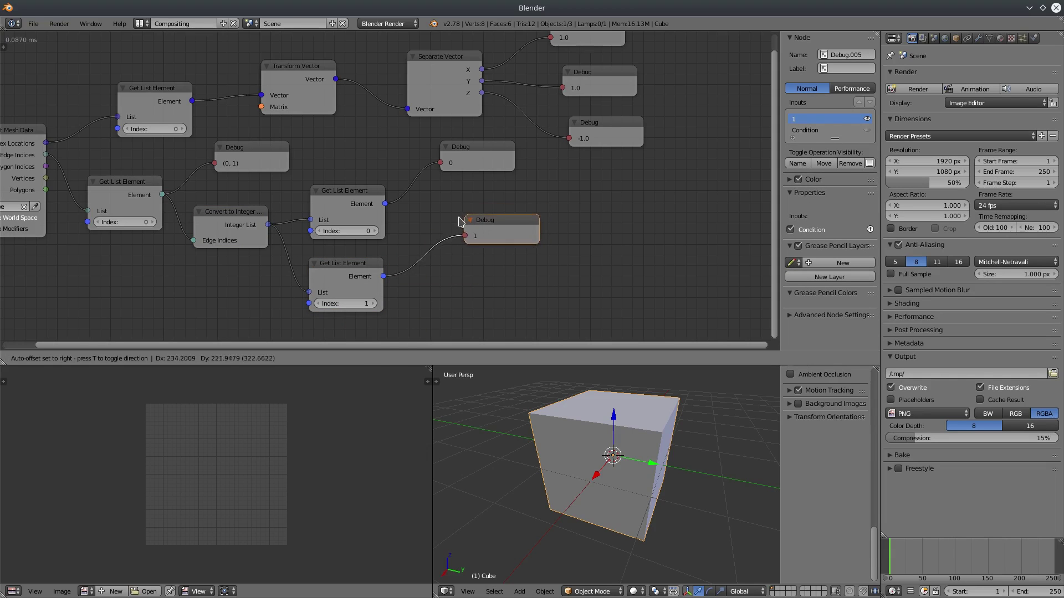
{"action": "left_click", "coordinate": [443, 228]}
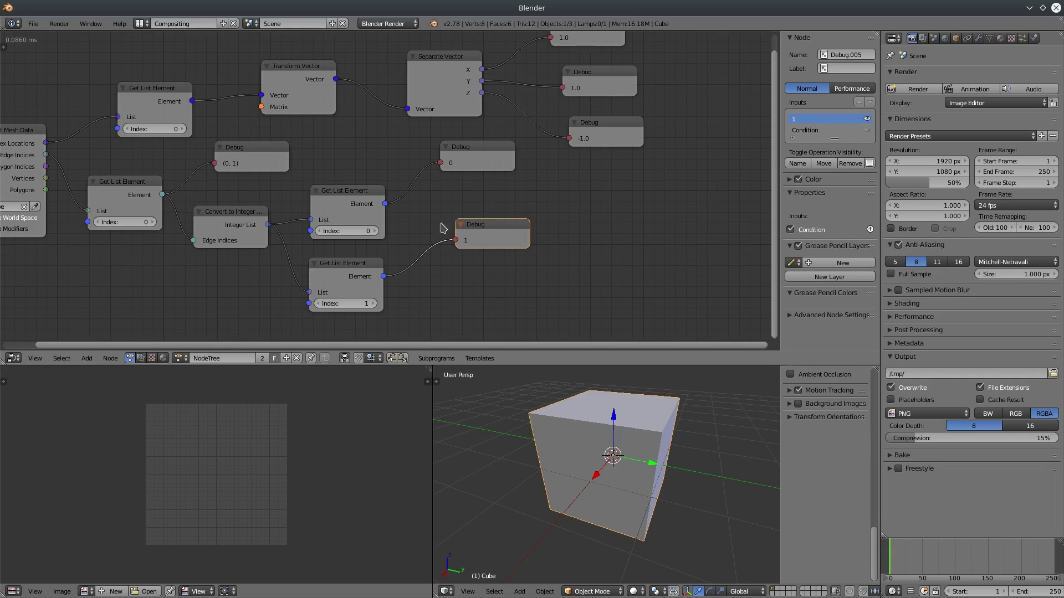
Increase the Index of the Get List Element node fed by Edge Indices.
{"action": "left_click", "coordinate": [154, 222]}
{"action": "left_click", "coordinate": [154, 222]}
{"action": "middle_click_drag", "start_coordinate": [213, 134], "coordinate": [264, 196]}
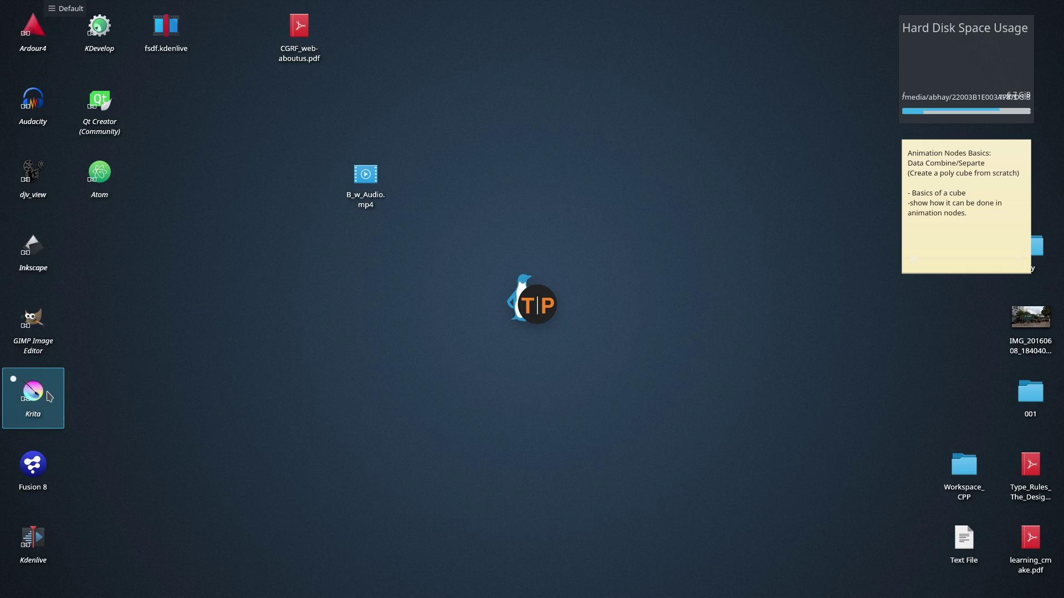
Switch to Krita and create a new 1280 x 720 px RGB document at 100 ppi.
{"action": "left_click", "coordinate": [33, 394]}
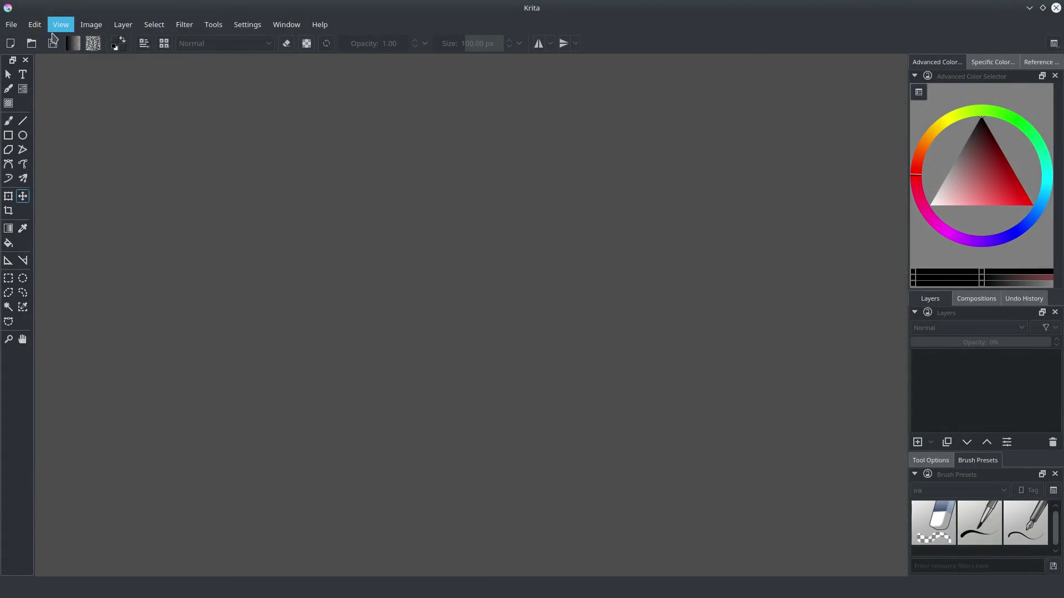
{"action": "left_click", "coordinate": [11, 25]}
{"action": "left_click", "coordinate": [22, 40]}
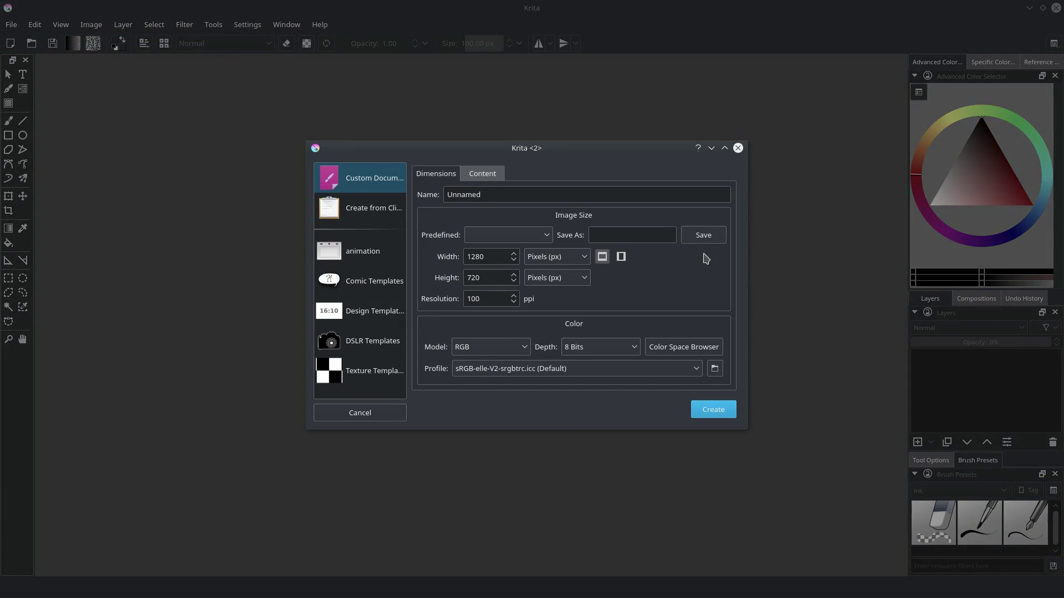
{"action": "left_click", "coordinate": [713, 409]}
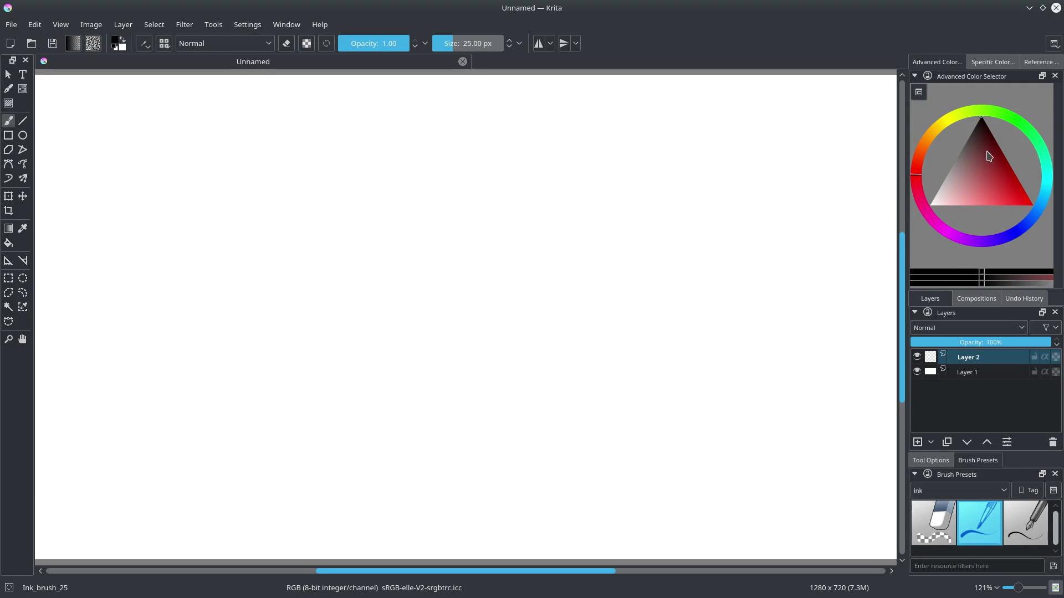
Choose black and paint a single vertex dot near the canvas centre with the 25 px ink brush, undoing stray marks.
{"action": "left_click_drag", "start_coordinate": [990, 139], "coordinate": [983, 115]}
{"action": "left_click", "coordinate": [380, 280]}
{"action": "key", "text": "ctrl+z"}
{"action": "left_click", "coordinate": [348, 256]}
{"action": "left_click_drag", "start_coordinate": [194, 120], "coordinate": [209, 116]}
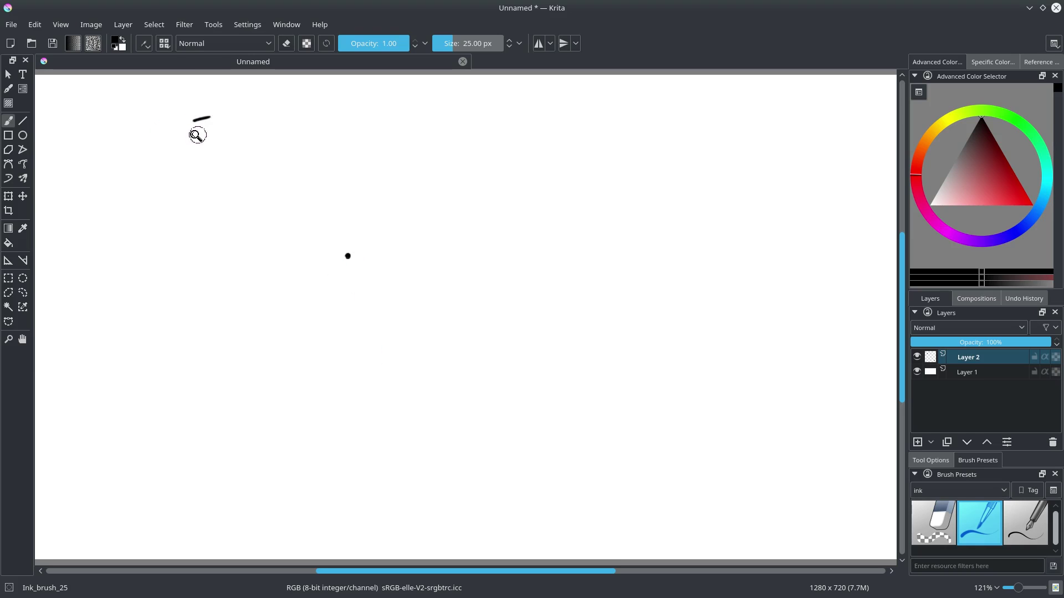
{"action": "key", "text": "ctrl+z"}
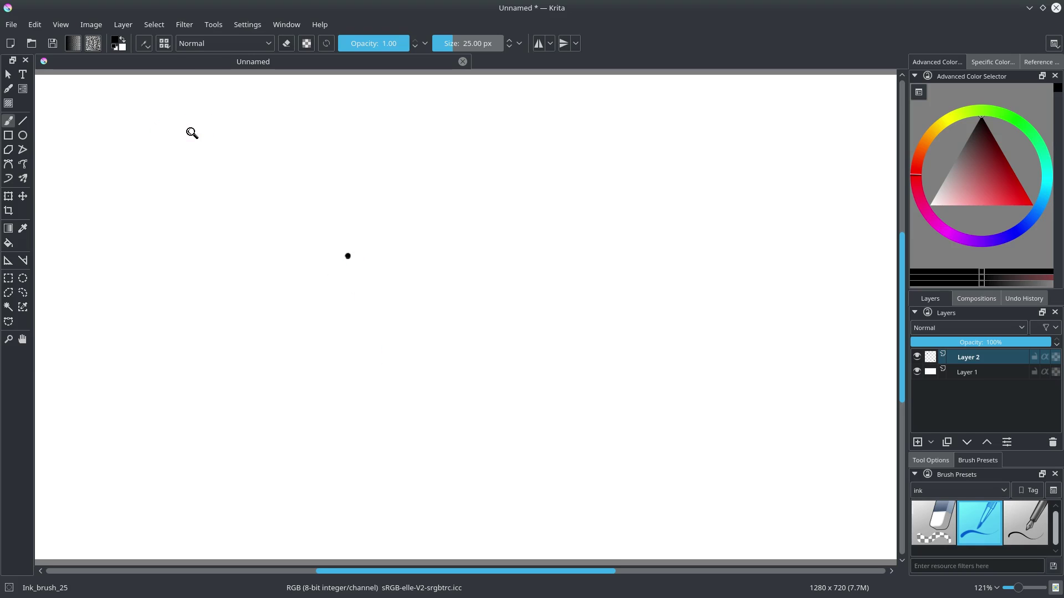
Handwrite "Vertex (V)" and start "Edge (E)" beneath it, using the 10 px Ink_circle_10 brush.
{"action": "left_click", "coordinate": [1040, 538]}
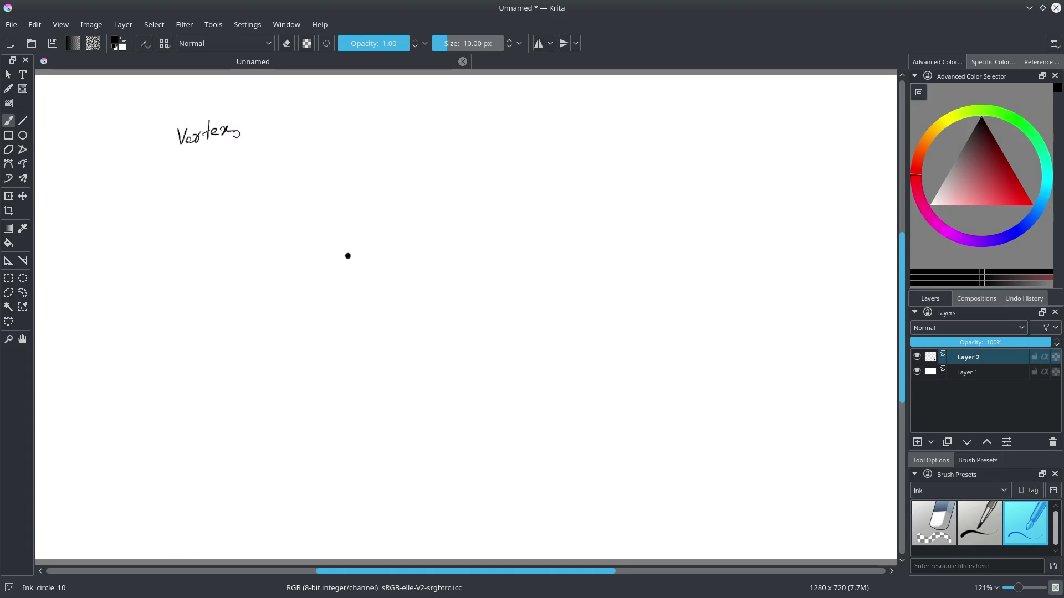
{"action": "left_click_drag", "start_coordinate": [240, 118], "coordinate": [260, 117]}
{"action": "left_click_drag", "start_coordinate": [263, 112], "coordinate": [264, 133]}
{"action": "left_click_drag", "start_coordinate": [195, 160], "coordinate": [199, 180]}
{"action": "mouse_move", "coordinate": [206, 169]}
{"action": "left_mouse_down"}
{"action": "mouse_move", "coordinate": [205, 156]}
{"action": "mouse_move", "coordinate": [206, 184]}
{"action": "left_mouse_up"}
{"action": "left_click_drag", "start_coordinate": [216, 169], "coordinate": [230, 164]}
{"action": "left_click_drag", "start_coordinate": [248, 155], "coordinate": [249, 168]}
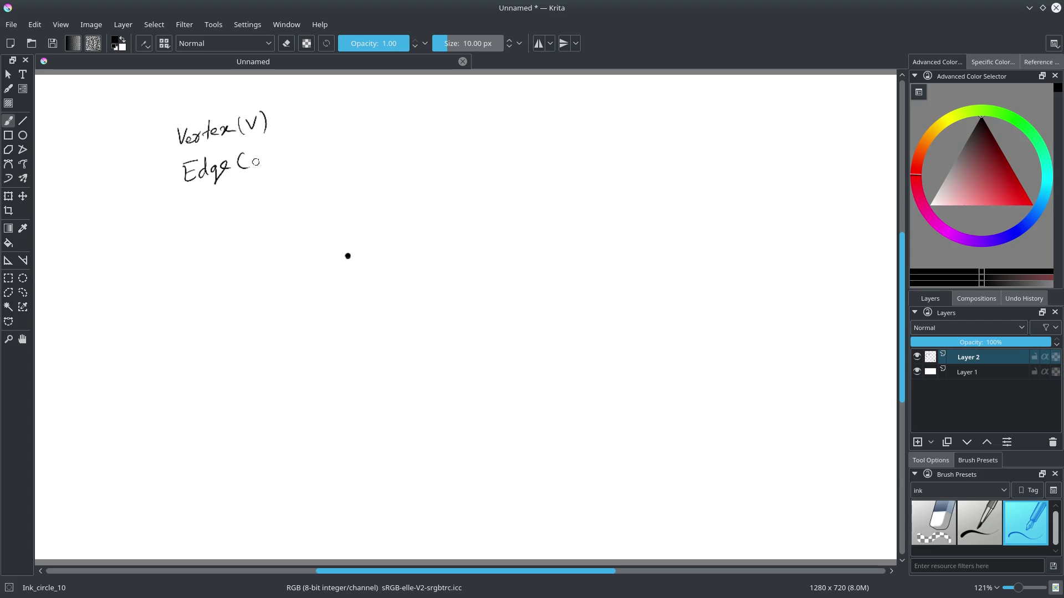
Handwrite the line "Face (F) - Tri, Quad, Ngon" beneath the edge line.
{"action": "mouse_move", "coordinate": [192, 203]}
{"action": "left_mouse_down"}
{"action": "mouse_move", "coordinate": [194, 220]}
{"action": "mouse_move", "coordinate": [201, 209]}
{"action": "left_mouse_up"}
{"action": "left_click_drag", "start_coordinate": [213, 207], "coordinate": [241, 209]}
{"action": "left_click_drag", "start_coordinate": [250, 192], "coordinate": [253, 204]}
{"action": "left_click_drag", "start_coordinate": [262, 188], "coordinate": [265, 206]}
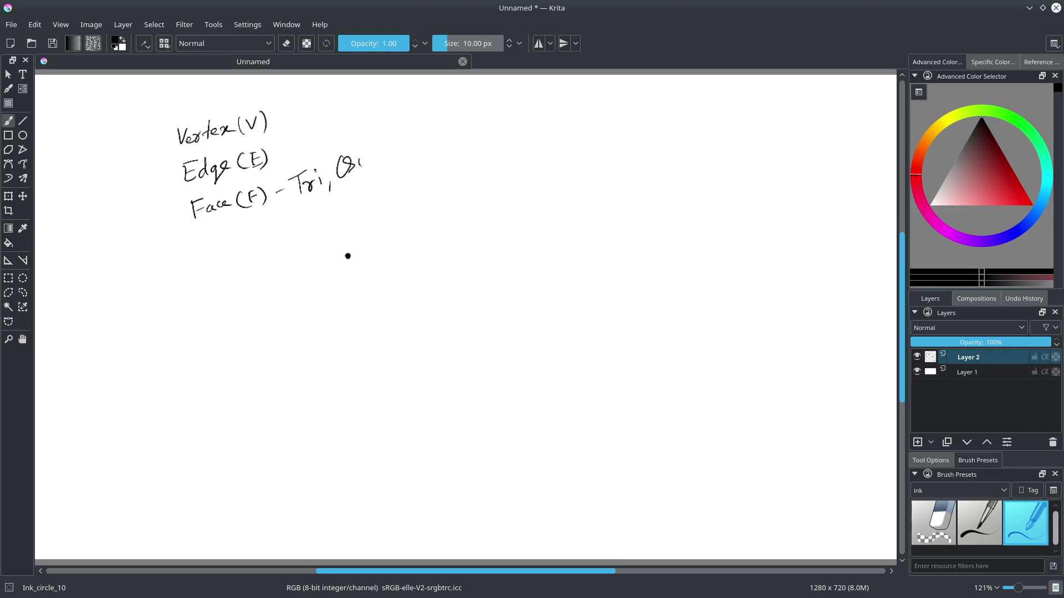
{"action": "left_click_drag", "start_coordinate": [387, 148], "coordinate": [389, 157]}
{"action": "left_click_drag", "start_coordinate": [397, 150], "coordinate": [425, 146]}
{"action": "left_click_drag", "start_coordinate": [432, 127], "coordinate": [453, 116]}
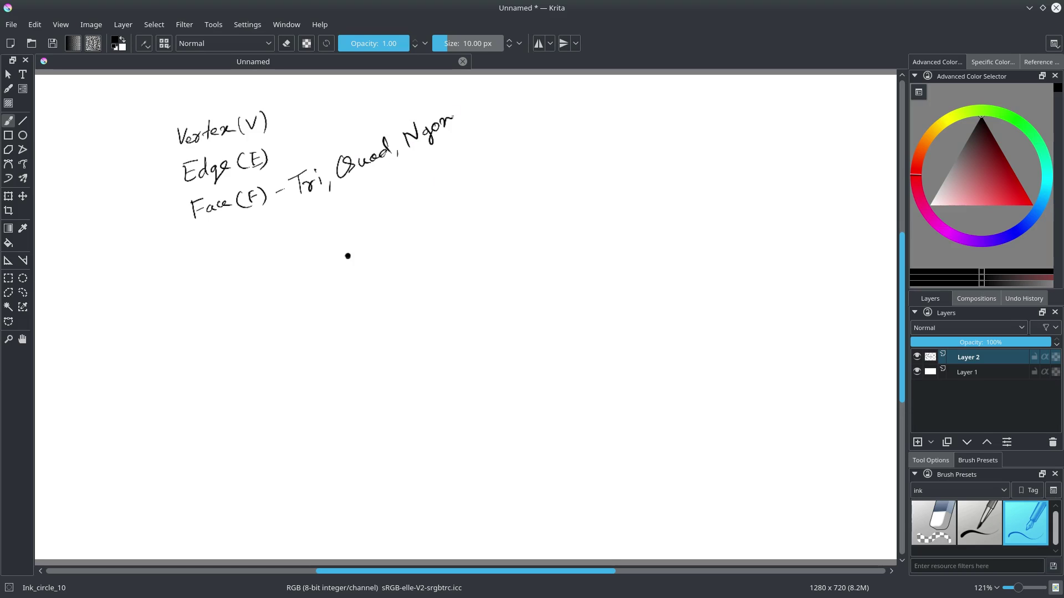
On a new layer with Layer 2 hidden, paint a vertex dot labelled V1 using the 25 px ink brush.
{"action": "left_click", "coordinate": [918, 442]}
{"action": "left_click", "coordinate": [917, 373]}
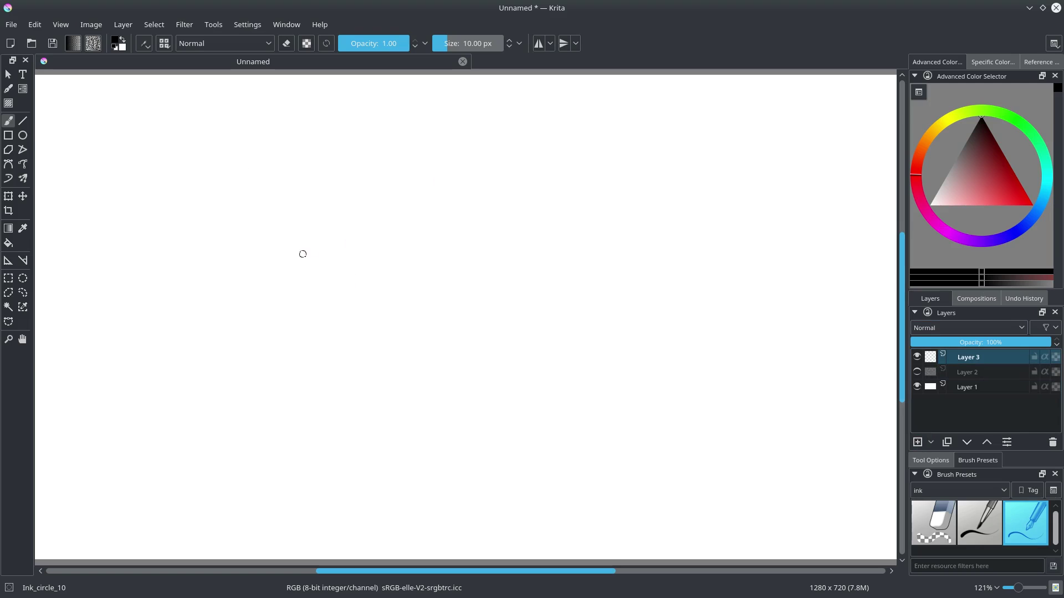
{"action": "left_click", "coordinate": [986, 533]}
{"action": "left_click", "coordinate": [312, 250]}
{"action": "mouse_move", "coordinate": [303, 207]}
{"action": "left_mouse_down"}
{"action": "mouse_move", "coordinate": [309, 220]}
{"action": "mouse_move", "coordinate": [316, 206]}
{"action": "left_mouse_up"}
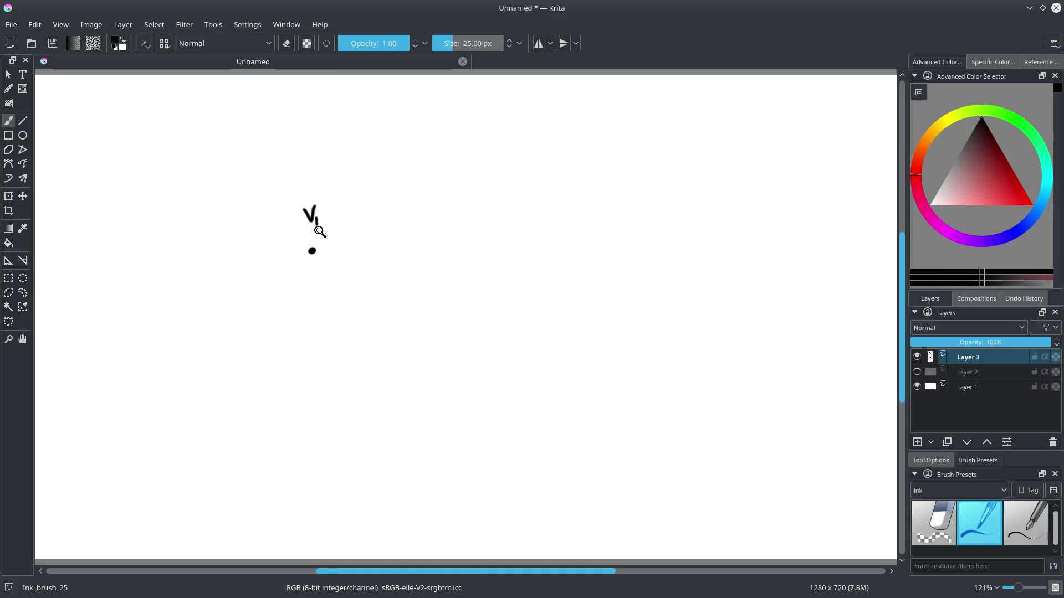
Undo the vertex label's subscript and relabel the vertex V0 (0,0,0) in black ink.
{"action": "key", "text": "ctrl+z"}
{"action": "mouse_move", "coordinate": [335, 205]}
{"action": "left_mouse_down"}
{"action": "mouse_move", "coordinate": [350, 218]}
{"action": "mouse_move", "coordinate": [354, 207]}
{"action": "mouse_move", "coordinate": [380, 212]}
{"action": "left_mouse_up"}
{"action": "left_click_drag", "start_coordinate": [392, 194], "coordinate": [397, 215]}
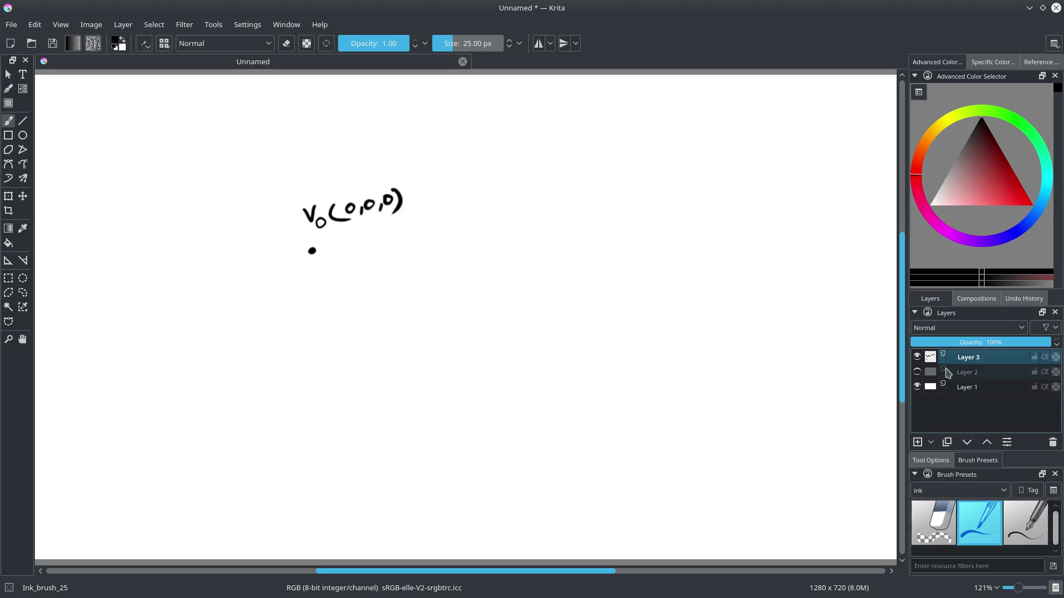
Underline the V0 coordinates and write "Vector value" beneath them in red using the 10 px Ink_circle_10 brush.
{"action": "left_click", "coordinate": [1017, 522]}
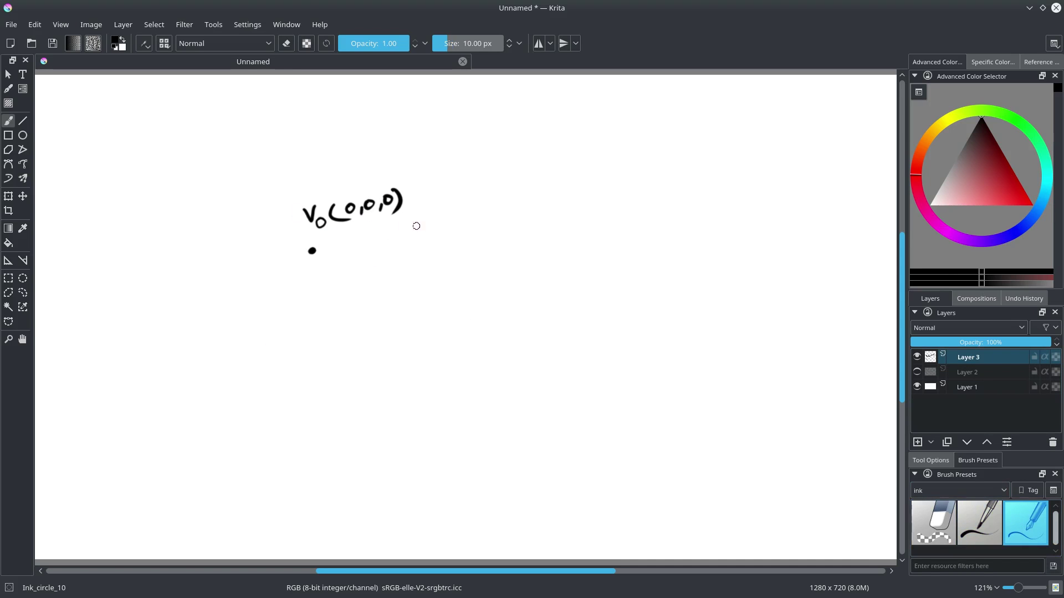
{"action": "left_click", "coordinate": [1016, 206]}
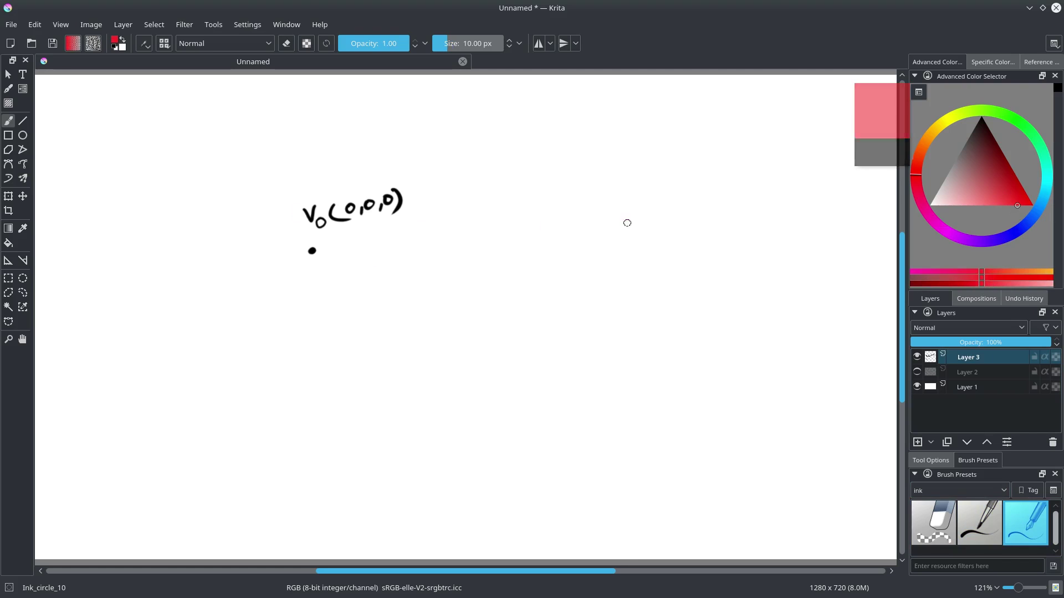
{"action": "left_click_drag", "start_coordinate": [341, 228], "coordinate": [415, 211]}
{"action": "left_click_drag", "start_coordinate": [355, 238], "coordinate": [391, 255]}
{"action": "left_click_drag", "start_coordinate": [393, 259], "coordinate": [434, 244]}
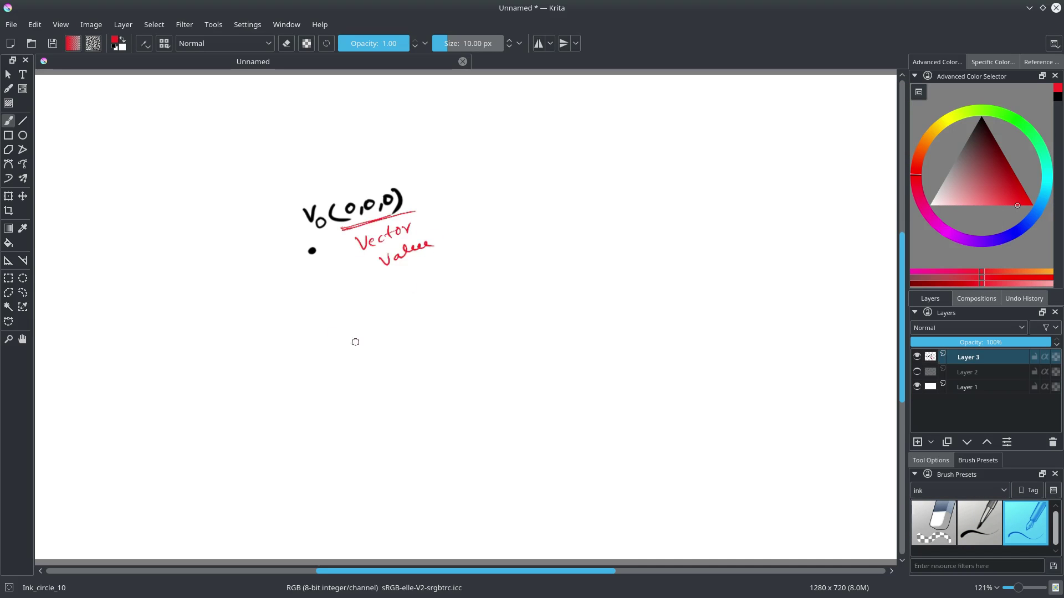
Underline V0 in blue and handwrite "Vector index" beside the vertex dot.
{"action": "left_click", "coordinate": [1051, 232]}
{"action": "left_click_drag", "start_coordinate": [310, 236], "coordinate": [327, 231]}
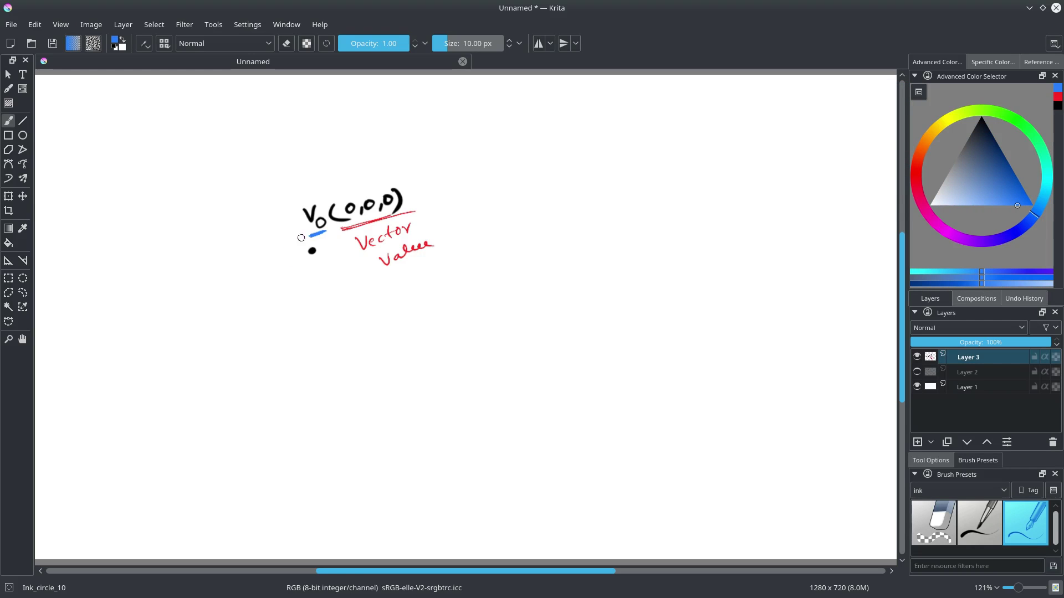
{"action": "left_click_drag", "start_coordinate": [228, 257], "coordinate": [276, 240]}
{"action": "left_click", "coordinate": [240, 277]}
{"action": "left_click_drag", "start_coordinate": [245, 289], "coordinate": [295, 266]}
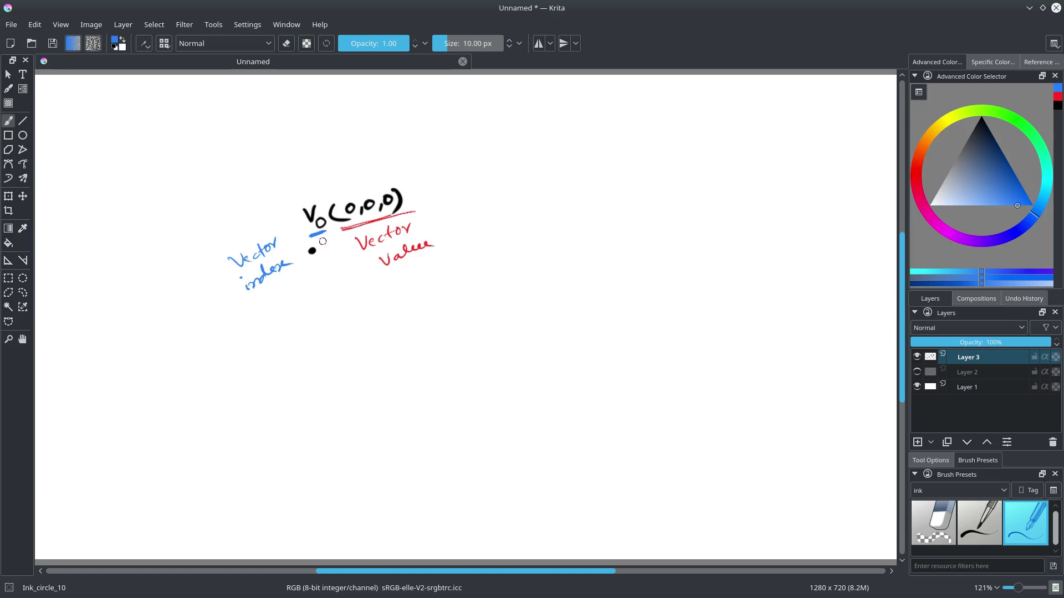
Undo the red "Vector value" and blue "Vector index" annotations around the V0 label.
{"action": "key", "text": "ctrl+z"}
{"action": "key", "text": "ctrl+z"}
{"action": "key", "text": "ctrl+z"}
{"action": "key", "text": "ctrl+z"}
{"action": "key", "text": "ctrl+z"}
{"action": "key", "text": "ctrl+z"}
{"action": "key", "text": "ctrl+z"}
{"action": "key", "text": "ctrl+z"}
{"action": "key", "text": "ctrl+z"}
{"action": "key", "text": "ctrl+z"}
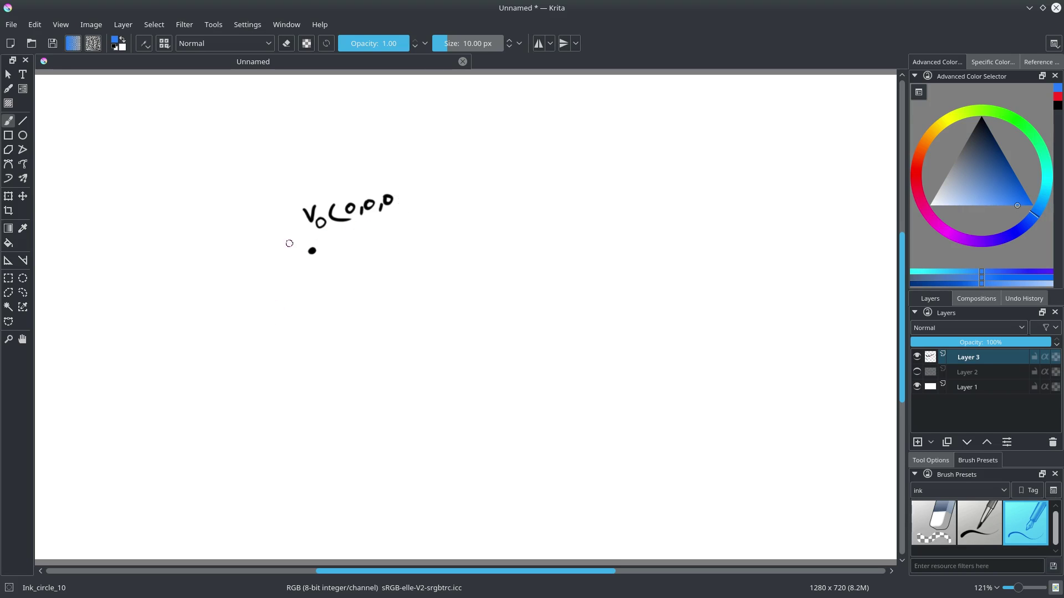
Return to the 25 px ink brush in black and redraw the closing bracket of the V0 coordinates.
{"action": "key", "text": "slash"}
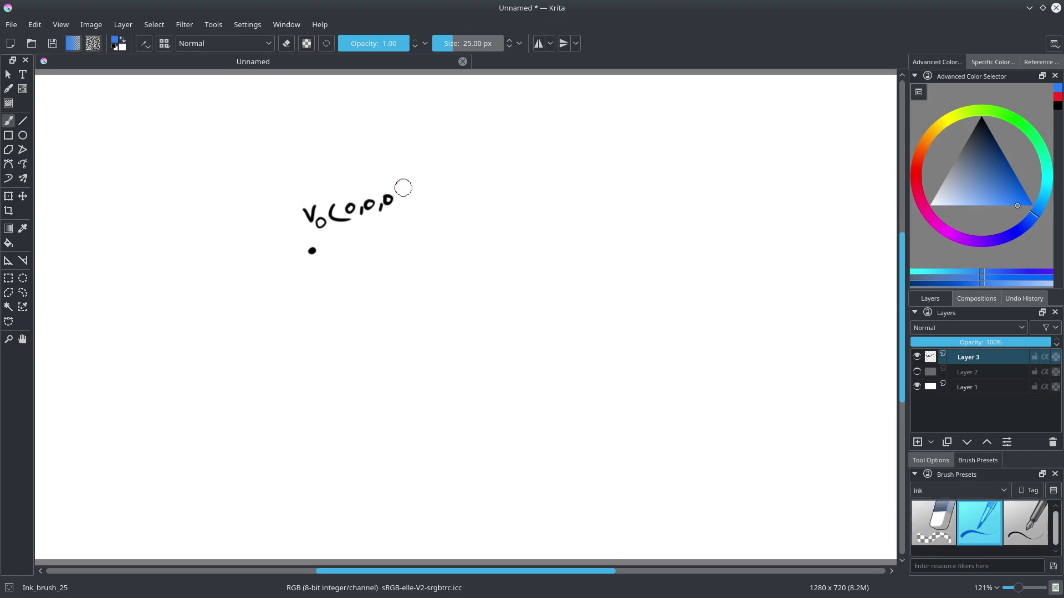
{"action": "key", "text": "d"}
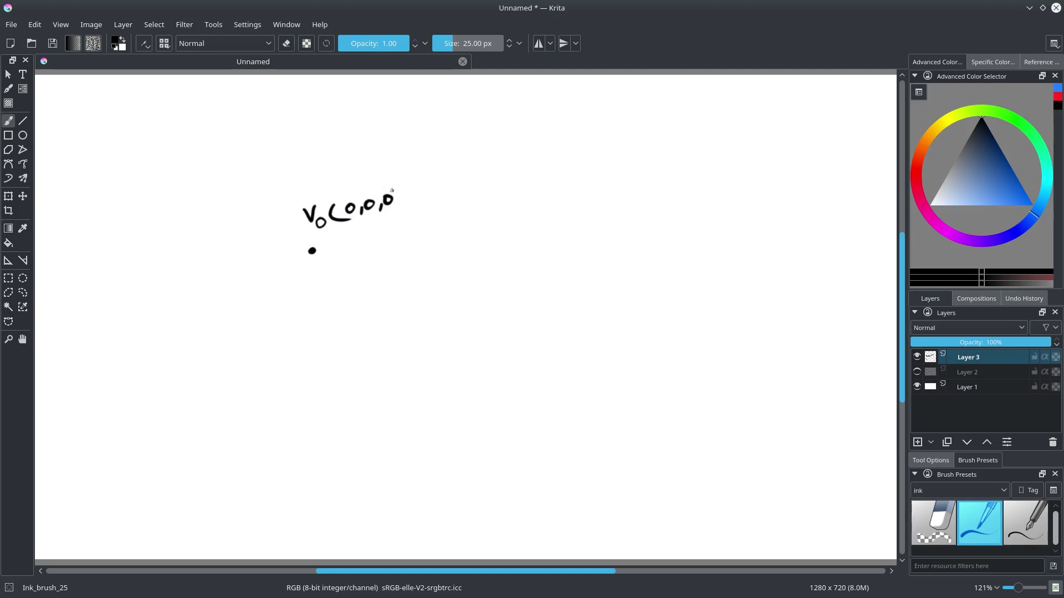
{"action": "left_click_drag", "start_coordinate": [392, 191], "coordinate": [390, 206]}
Paint a second vertex dot level with the first and label it V1 (XYZ), undoing the wrong coordinate strokes.
{"action": "left_click", "coordinate": [536, 248]}
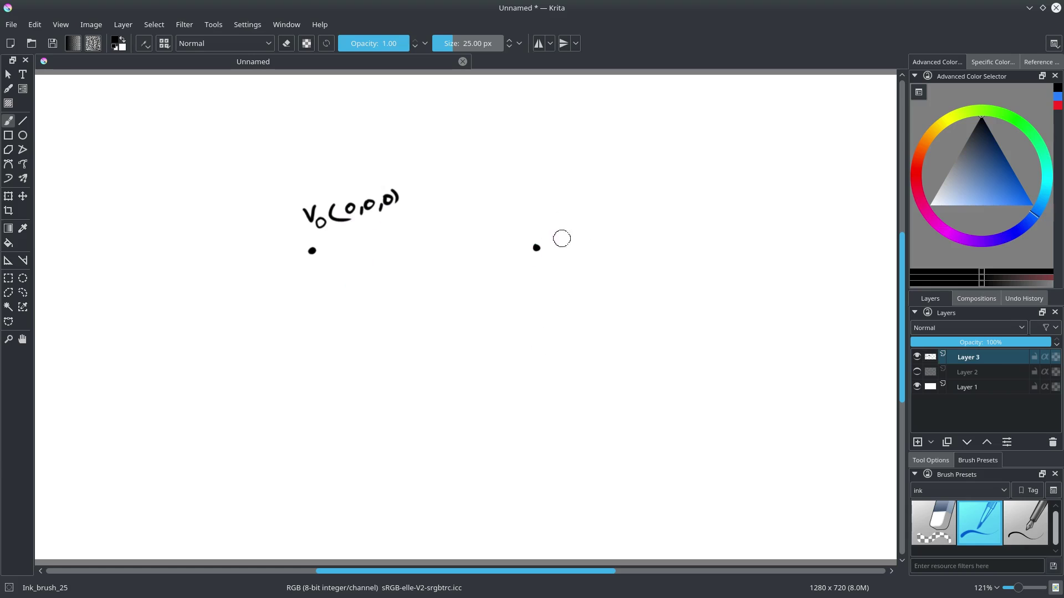
{"action": "left_click_drag", "start_coordinate": [543, 220], "coordinate": [545, 212]}
{"action": "mouse_move", "coordinate": [563, 206]}
{"action": "left_mouse_down"}
{"action": "mouse_move", "coordinate": [565, 224]}
{"action": "mouse_move", "coordinate": [575, 216]}
{"action": "left_mouse_up"}
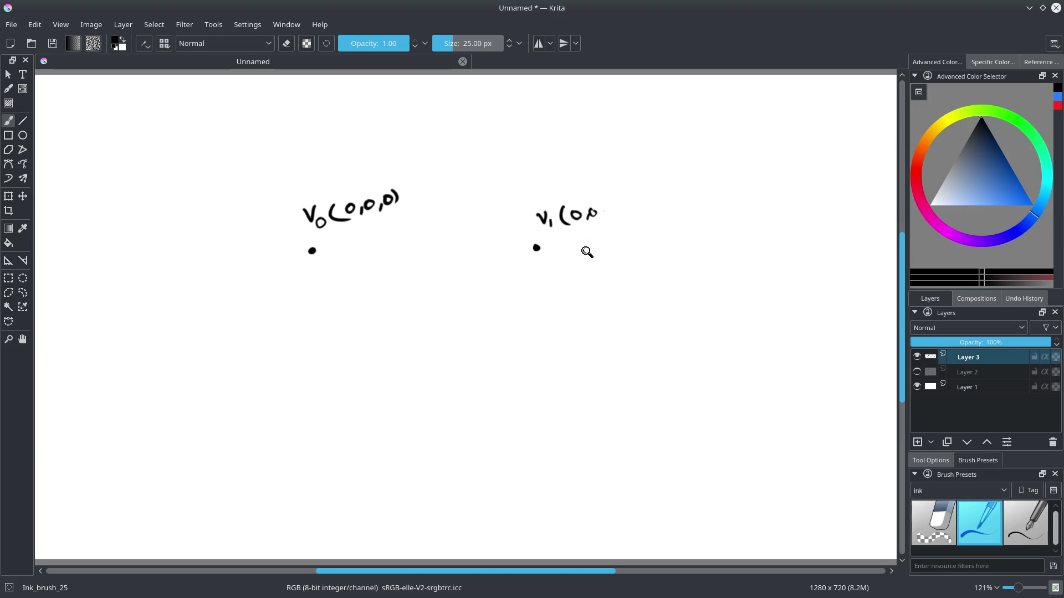
{"action": "key", "text": "ctrl+z"}
{"action": "key", "text": "ctrl+z"}
{"action": "left_click_drag", "start_coordinate": [586, 210], "coordinate": [592, 215]}
{"action": "left_click_drag", "start_coordinate": [595, 208], "coordinate": [590, 223]}
{"action": "left_click_drag", "start_coordinate": [598, 206], "coordinate": [615, 222]}
Erase the zeros in the V0 label and write XYZ inside the brackets with the 25 px ink brush.
{"action": "left_click", "coordinate": [933, 523]}
{"action": "mouse_move", "coordinate": [350, 209]}
{"action": "left_mouse_down"}
{"action": "mouse_move", "coordinate": [382, 207]}
{"action": "mouse_move", "coordinate": [342, 217]}
{"action": "left_mouse_up"}
{"action": "left_click", "coordinate": [979, 523]}
{"action": "left_click_drag", "start_coordinate": [358, 202], "coordinate": [361, 208]}
{"action": "left_click_drag", "start_coordinate": [366, 200], "coordinate": [360, 215]}
{"action": "left_click_drag", "start_coordinate": [369, 200], "coordinate": [382, 210]}
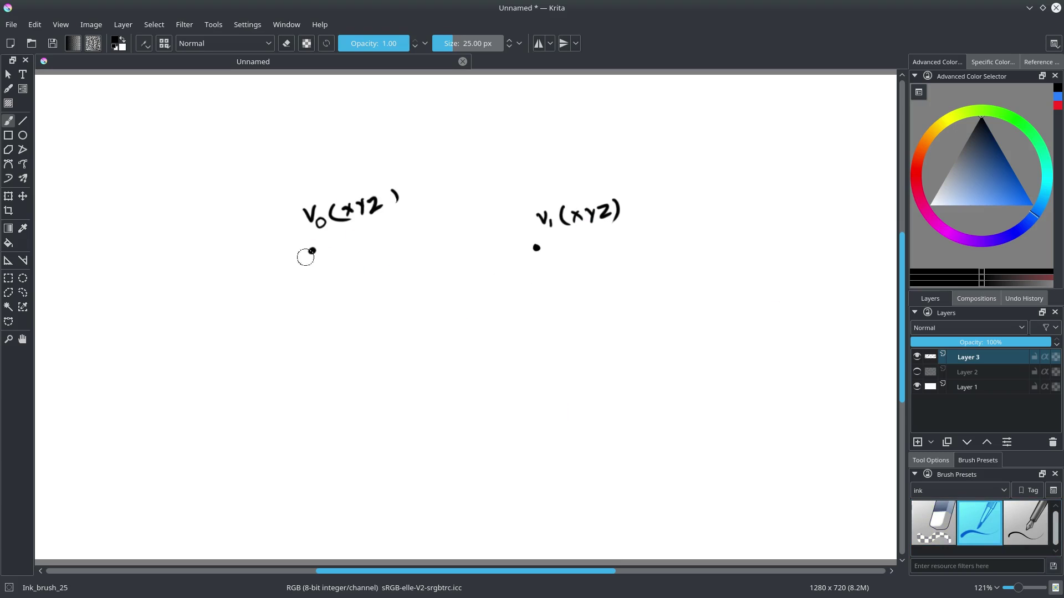
Draw a blue edge from V0 to V1 and label it E0 underneath.
{"action": "left_click_drag", "start_coordinate": [1014, 193], "coordinate": [1023, 196]}
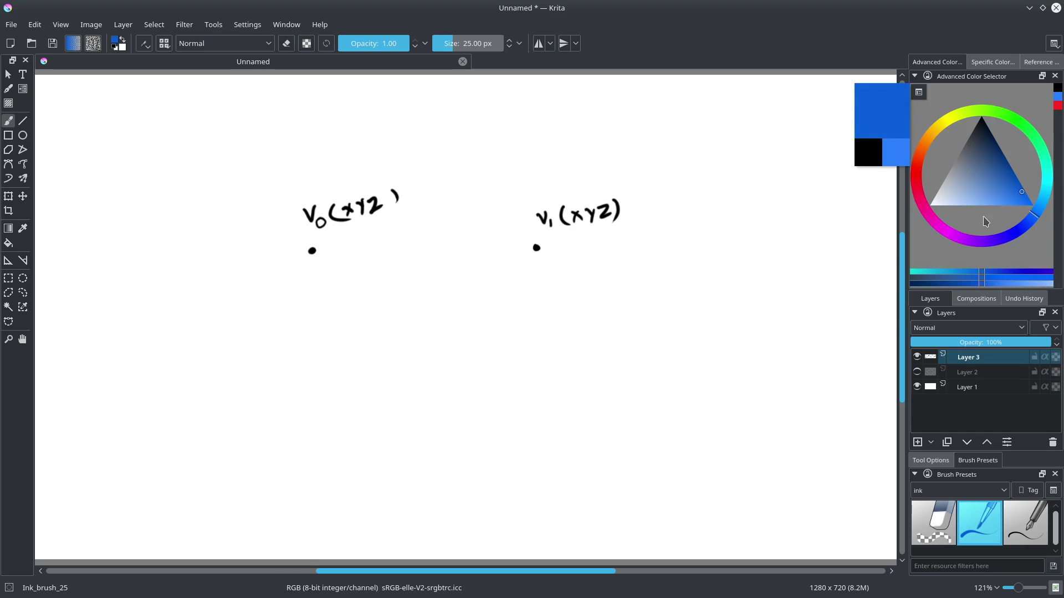
{"action": "left_click_drag", "start_coordinate": [312, 251], "coordinate": [511, 245]}
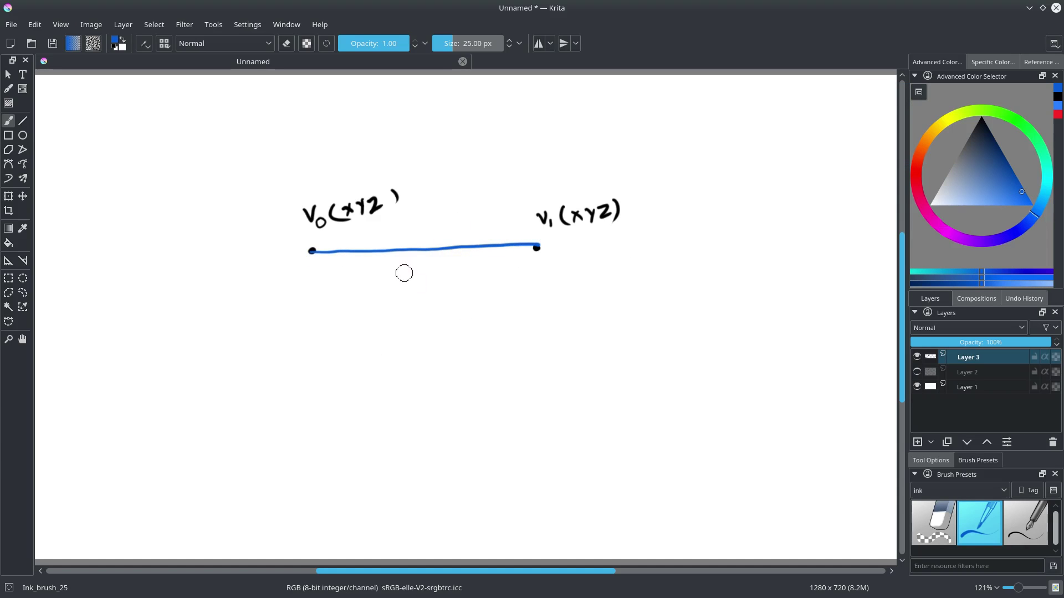
{"action": "left_click_drag", "start_coordinate": [417, 274], "coordinate": [421, 274]}
{"action": "left_click_drag", "start_coordinate": [413, 271], "coordinate": [431, 270]}
Paint a black third vertex dot below V1 and connect the two with a blue edge labelled E1.
{"action": "key", "text": "d"}
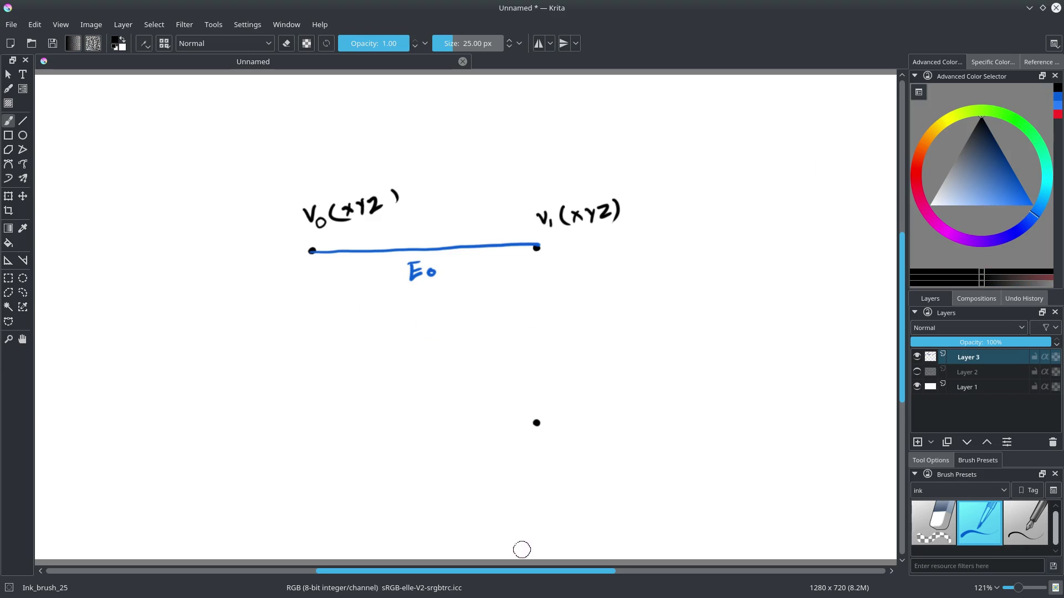
{"action": "left_click", "coordinate": [1058, 104]}
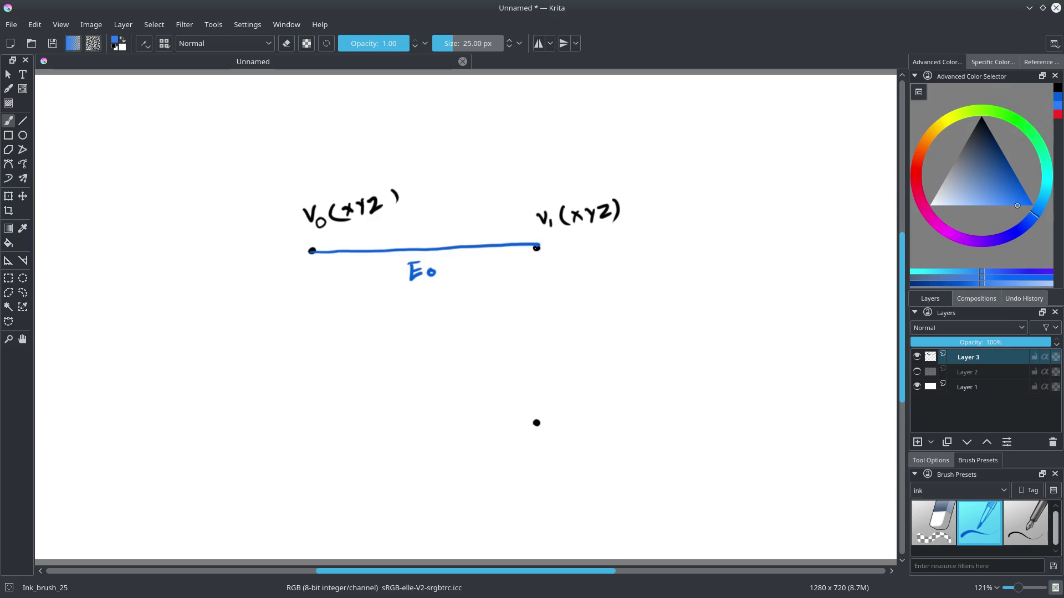
{"action": "left_click_drag", "start_coordinate": [536, 288], "coordinate": [536, 351]}
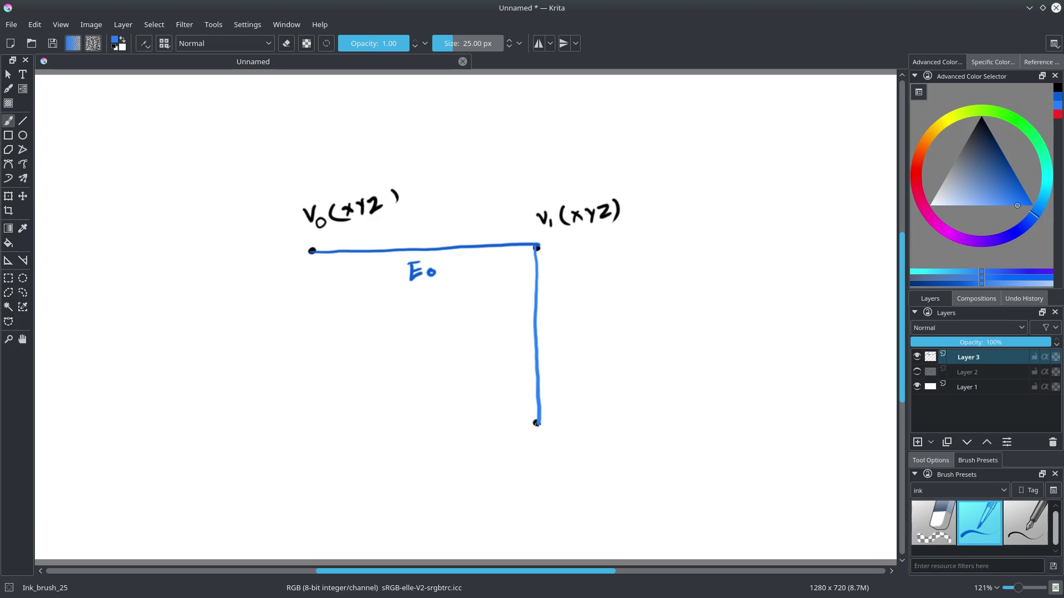
{"action": "left_click_drag", "start_coordinate": [545, 324], "coordinate": [545, 343]}
{"action": "left_click_drag", "start_coordinate": [546, 332], "coordinate": [557, 331]}
{"action": "left_click_drag", "start_coordinate": [546, 342], "coordinate": [568, 344]}
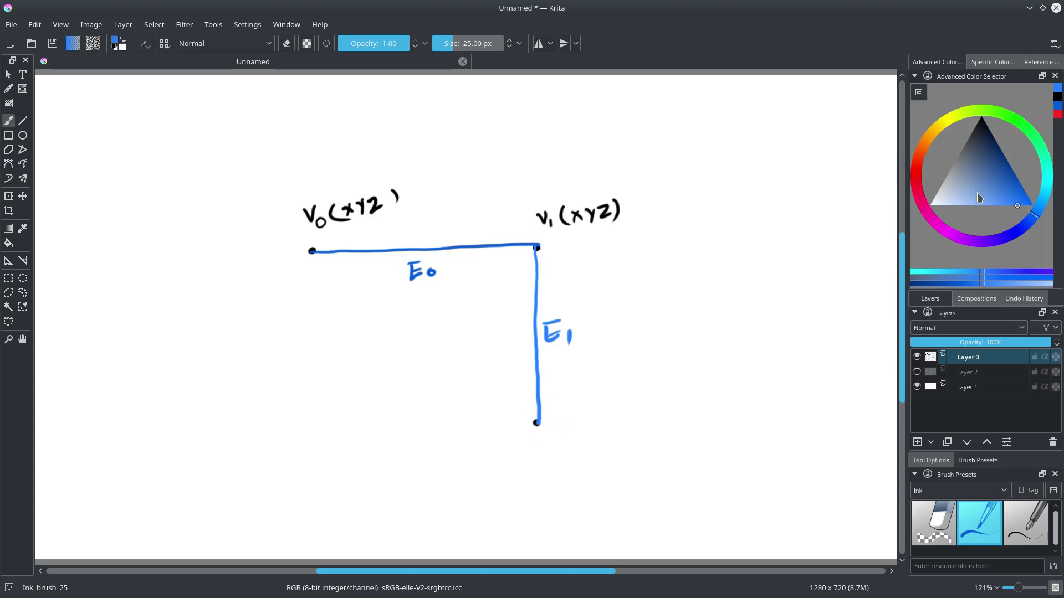
Outline a triangle through the three vertices in orange and point an arrow from it to the handwritten label "Tri Face".
{"action": "left_click_drag", "start_coordinate": [919, 178], "coordinate": [922, 160]}
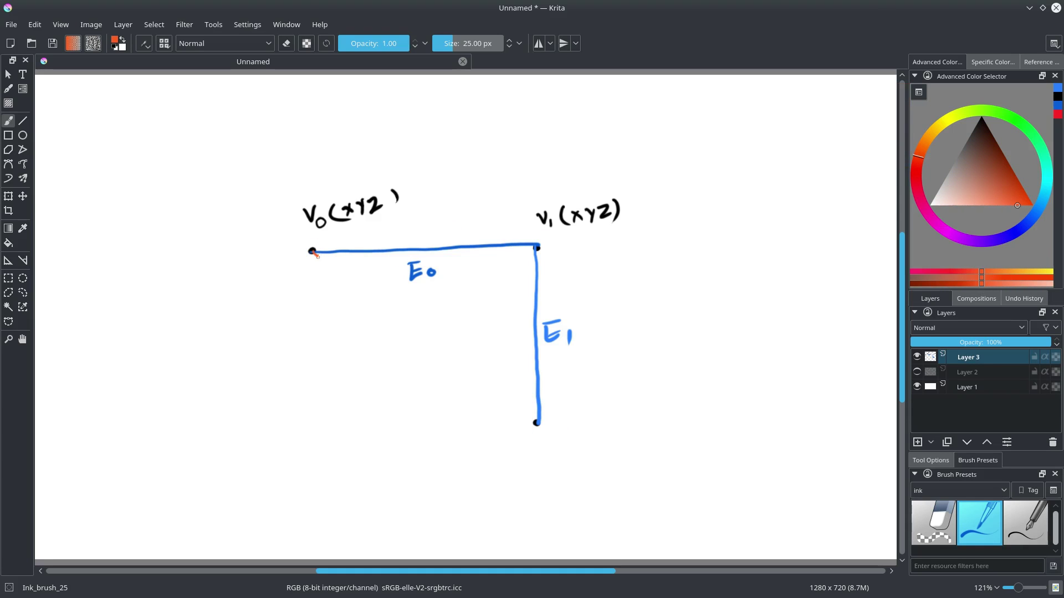
{"action": "left_click_drag", "start_coordinate": [312, 251], "coordinate": [535, 424]}
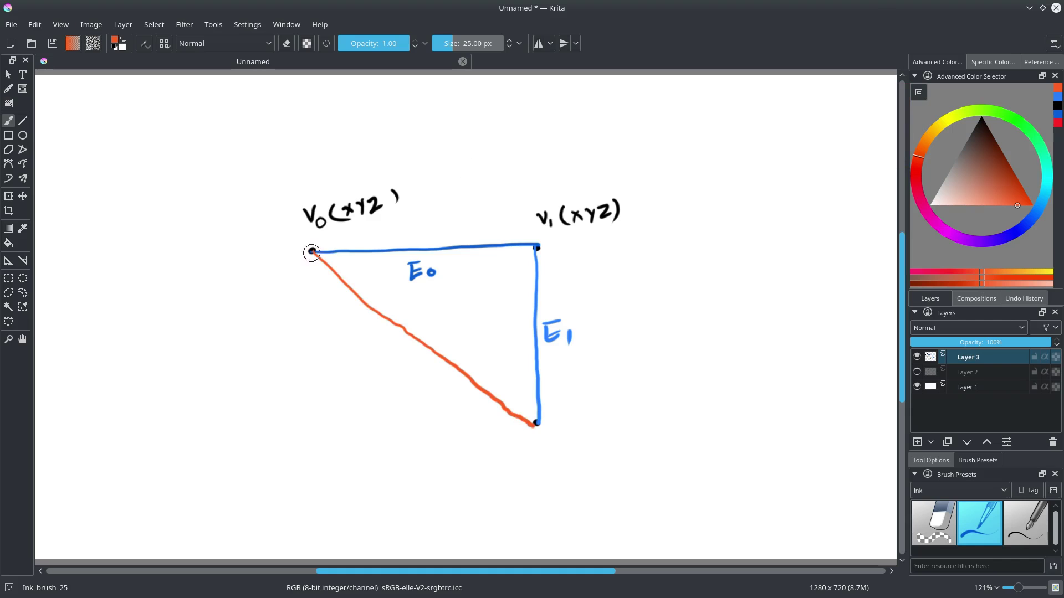
{"action": "mouse_move", "coordinate": [311, 251]}
{"action": "left_mouse_down"}
{"action": "mouse_move", "coordinate": [540, 244]}
{"action": "mouse_move", "coordinate": [535, 425]}
{"action": "mouse_move", "coordinate": [657, 366]}
{"action": "mouse_move", "coordinate": [642, 394]}
{"action": "left_mouse_up"}
{"action": "left_click_drag", "start_coordinate": [647, 384], "coordinate": [656, 393]}
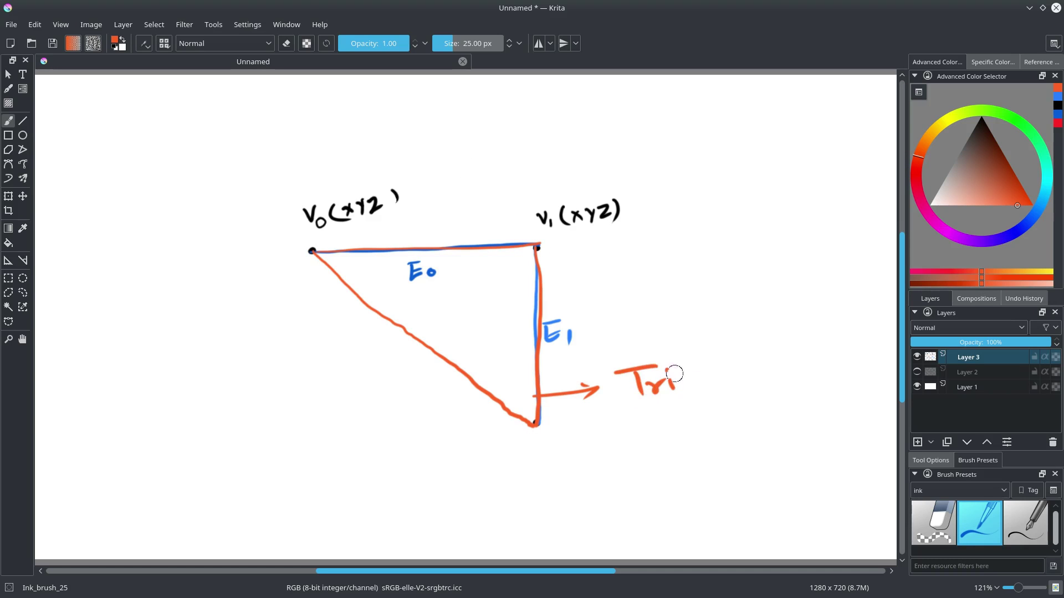
{"action": "left_click_drag", "start_coordinate": [696, 364], "coordinate": [696, 390]}
{"action": "mouse_move", "coordinate": [697, 378]}
{"action": "left_mouse_down"}
{"action": "mouse_move", "coordinate": [711, 364]}
{"action": "mouse_move", "coordinate": [731, 384]}
{"action": "left_mouse_up"}
{"action": "mouse_move", "coordinate": [751, 371]}
{"action": "left_mouse_down"}
{"action": "mouse_move", "coordinate": [748, 382]}
{"action": "mouse_move", "coordinate": [761, 381]}
{"action": "left_mouse_up"}
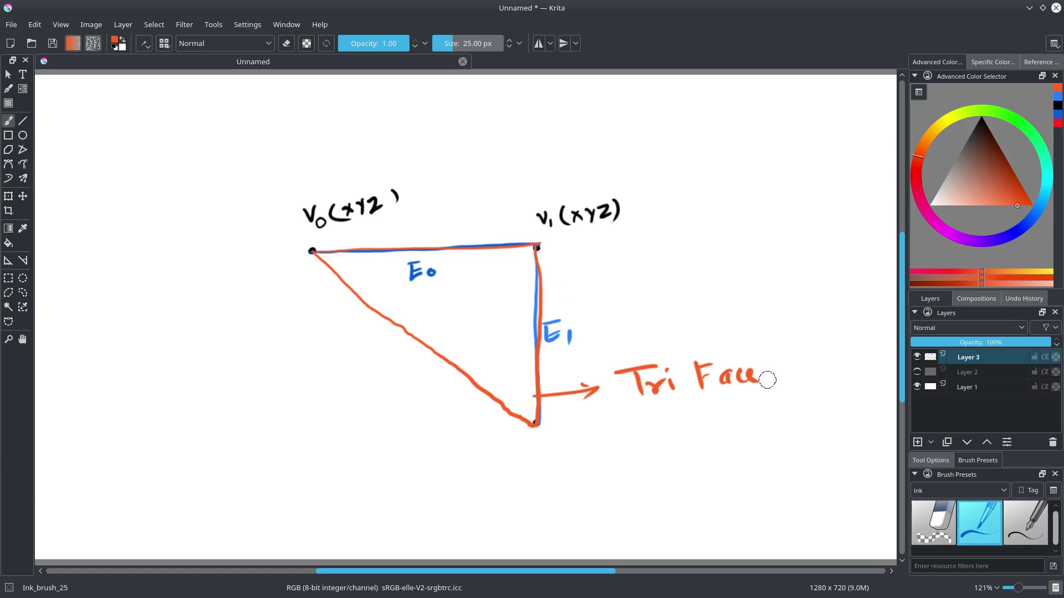
Undo the orange triangle outline, its arrow and the "Tri Face" label.
{"action": "key", "text": "ctrl+z"}
{"action": "key", "text": "ctrl+z"}
{"action": "key", "text": "ctrl+z"}
{"action": "key", "text": "ctrl+z"}
{"action": "key", "text": "ctrl+z"}
{"action": "key", "text": "ctrl+z"}
{"action": "key", "text": "ctrl+z"}
{"action": "key", "text": "ctrl+z"}
{"action": "key", "text": "ctrl+z"}
{"action": "key", "text": "ctrl+z"}
{"action": "key", "text": "ctrl+z"}
{"action": "key", "text": "ctrl+z"}
{"action": "key", "text": "ctrl+z"}
{"action": "key", "text": "ctrl+z"}
{"action": "key", "text": "ctrl+z"}
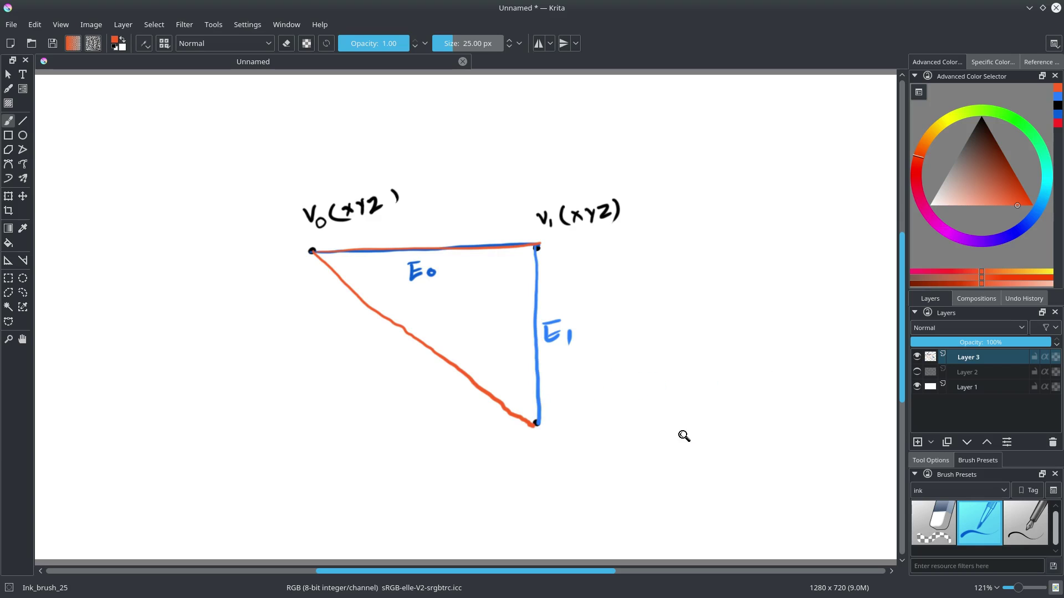
{"action": "key", "text": "ctrl+z"}
{"action": "key", "text": "ctrl+z"}
Paint a black fourth vertex dot below V0 and close the square with blue edges labelled E2 and E3.
{"action": "key", "text": "d"}
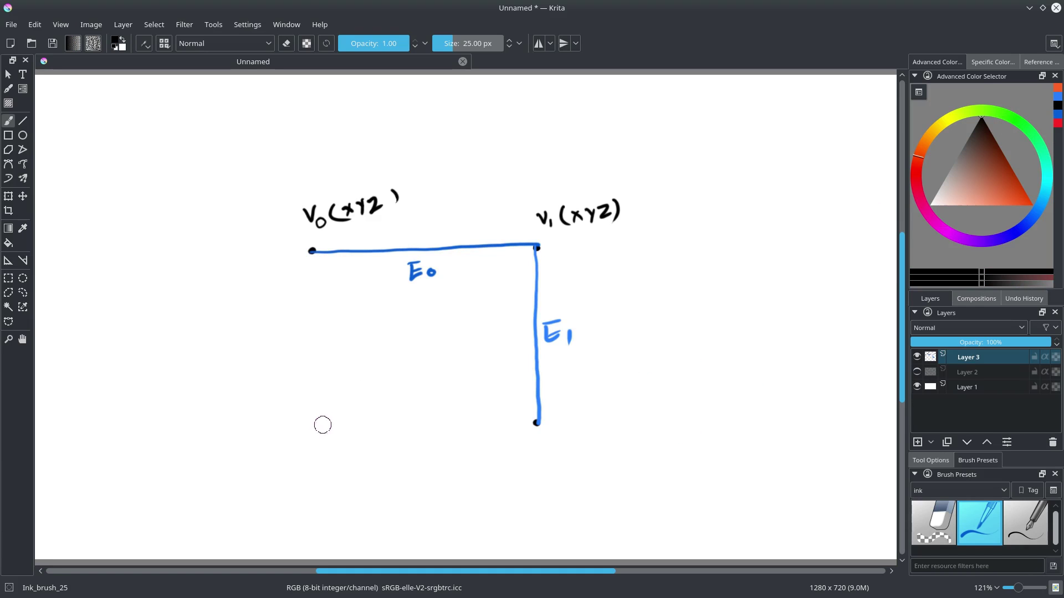
{"action": "left_click", "coordinate": [324, 427]}
{"action": "left_click", "coordinate": [538, 391], "text": "ctrl"}
{"action": "left_click_drag", "start_coordinate": [327, 429], "coordinate": [537, 423]}
{"action": "mouse_move", "coordinate": [397, 441]}
{"action": "left_mouse_down"}
{"action": "mouse_move", "coordinate": [421, 441]}
{"action": "mouse_move", "coordinate": [415, 462]}
{"action": "left_mouse_up"}
{"action": "left_click_drag", "start_coordinate": [420, 451], "coordinate": [438, 461]}
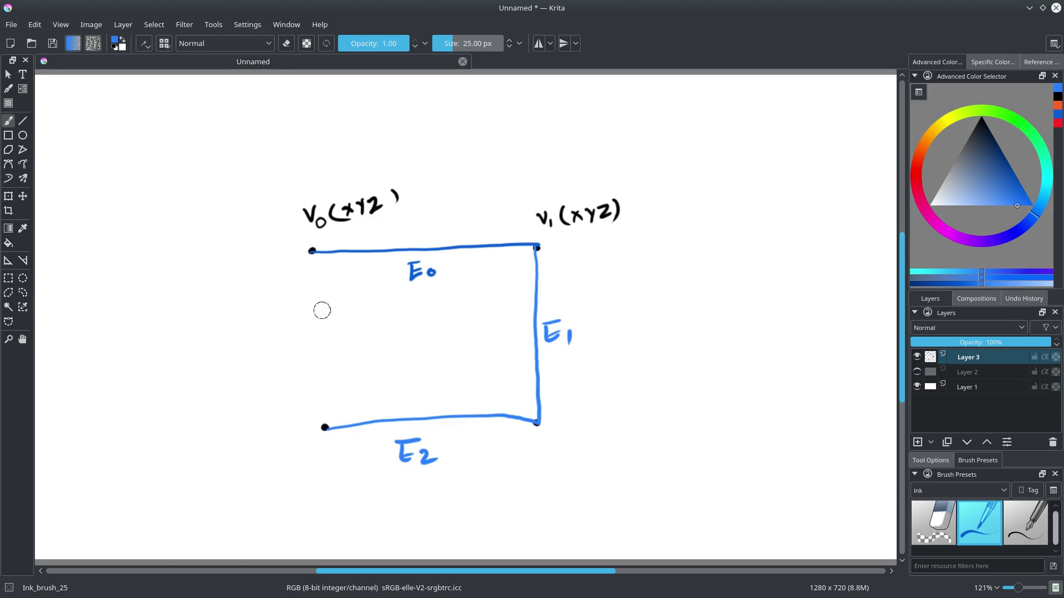
{"action": "left_click_drag", "start_coordinate": [312, 251], "coordinate": [320, 432]}
{"action": "mouse_move", "coordinate": [241, 318]}
{"action": "left_mouse_down"}
{"action": "mouse_move", "coordinate": [266, 316]}
{"action": "mouse_move", "coordinate": [262, 354]}
{"action": "left_mouse_up"}
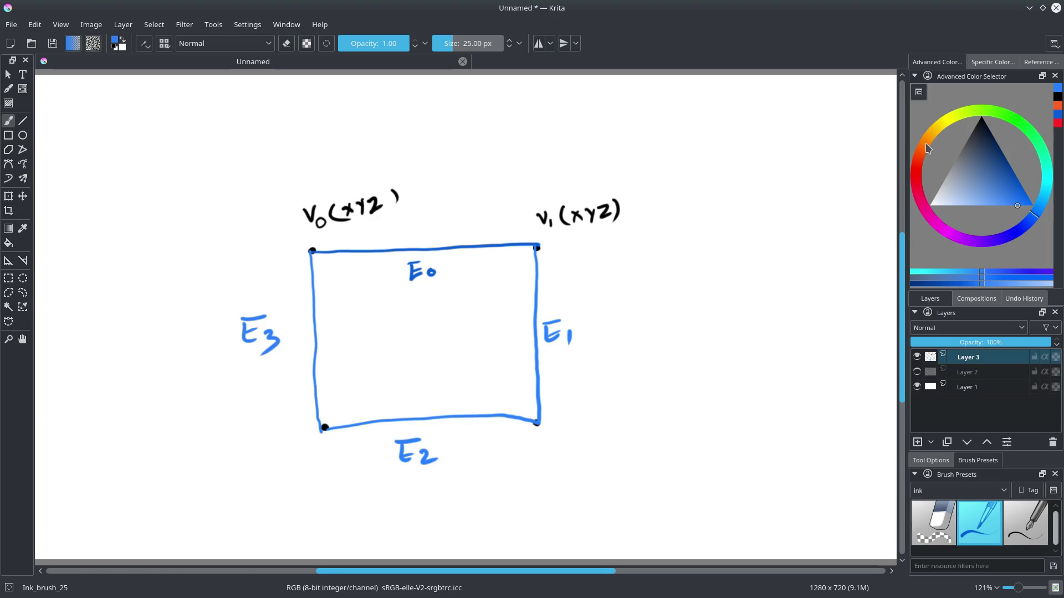
Trace all four edges of the square in orange and handwrite "Face" inside it.
{"action": "left_click", "coordinate": [1057, 106]}
{"action": "mouse_move", "coordinate": [314, 252]}
{"action": "left_mouse_down"}
{"action": "mouse_move", "coordinate": [550, 242]}
{"action": "mouse_move", "coordinate": [387, 420]}
{"action": "mouse_move", "coordinate": [326, 426]}
{"action": "left_mouse_up"}
{"action": "left_click_drag", "start_coordinate": [311, 252], "coordinate": [316, 422]}
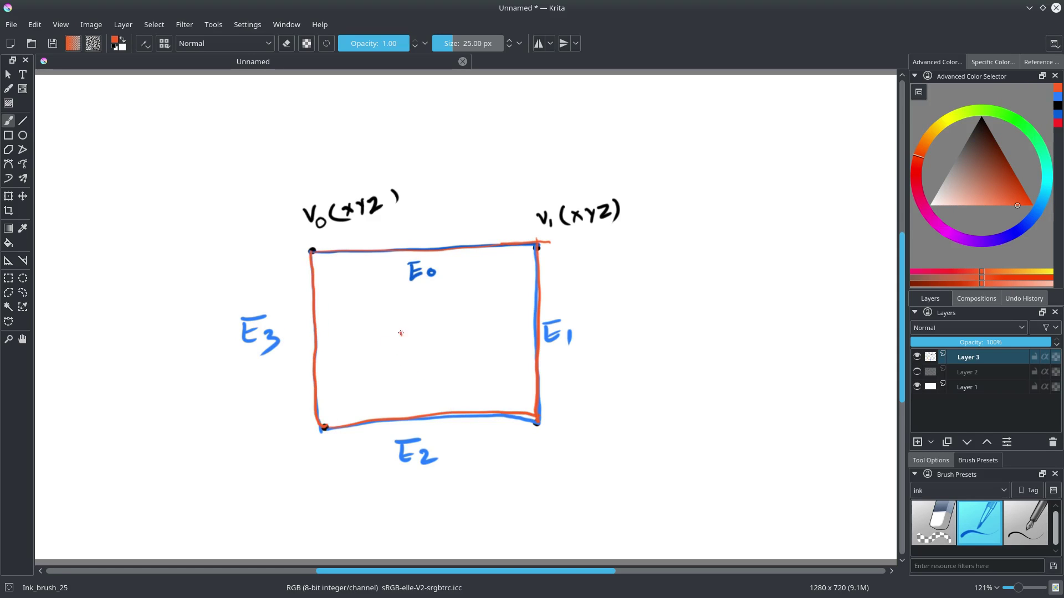
{"action": "mouse_move", "coordinate": [400, 333]}
{"action": "left_mouse_down"}
{"action": "mouse_move", "coordinate": [401, 358]}
{"action": "mouse_move", "coordinate": [423, 331]}
{"action": "left_mouse_up"}
{"action": "left_click_drag", "start_coordinate": [403, 345], "coordinate": [443, 351]}
{"action": "left_click_drag", "start_coordinate": [451, 341], "coordinate": [463, 347]}
Handwrite "Quad" above the word "Face" and undo it.
{"action": "mouse_move", "coordinate": [402, 303]}
{"action": "left_mouse_down"}
{"action": "mouse_move", "coordinate": [408, 312]}
{"action": "mouse_move", "coordinate": [449, 308]}
{"action": "left_mouse_up"}
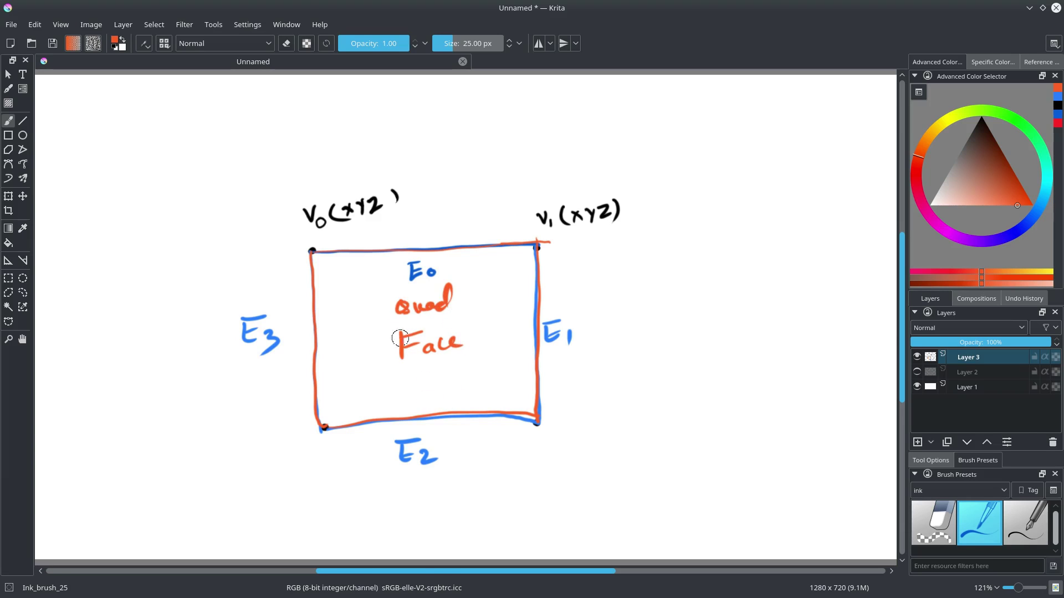
{"action": "key", "text": "ctrl+z"}
{"action": "key", "text": "ctrl+z"}
{"action": "key", "text": "ctrl+z"}
{"action": "key", "text": "ctrl+z"}
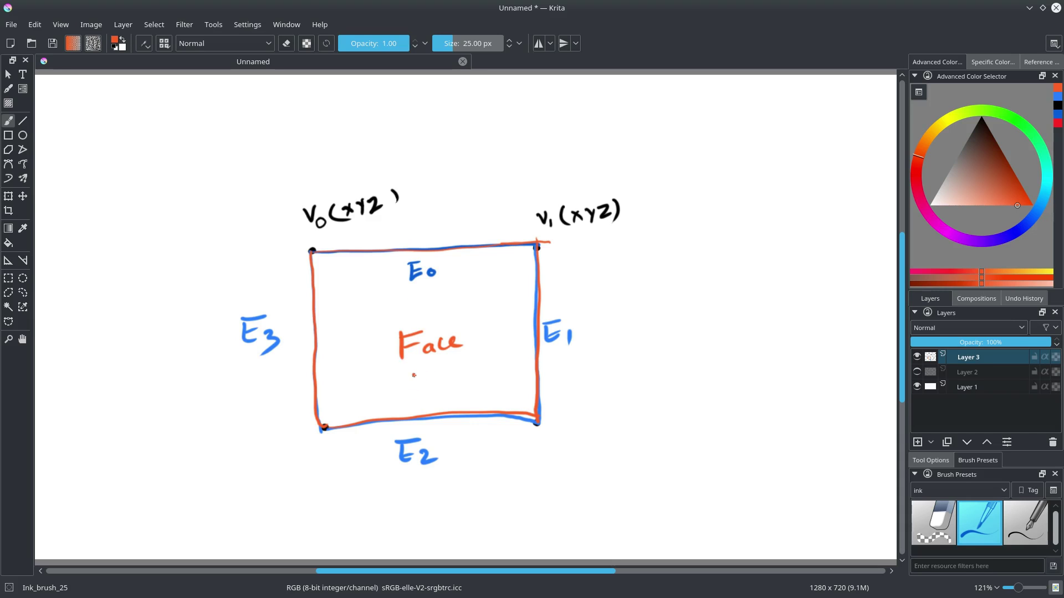
Handwrite the face index F0 in orange beneath the word "Face".
{"action": "left_click_drag", "start_coordinate": [416, 373], "coordinate": [414, 397]}
{"action": "mouse_move", "coordinate": [405, 377]}
{"action": "left_mouse_down"}
{"action": "mouse_move", "coordinate": [434, 372]}
{"action": "mouse_move", "coordinate": [429, 384]}
{"action": "left_mouse_up"}
{"action": "mouse_move", "coordinate": [436, 381]}
{"action": "left_mouse_down"}
{"action": "mouse_move", "coordinate": [434, 395]}
{"action": "mouse_move", "coordinate": [438, 382]}
{"action": "left_mouse_up"}
Label the two lower vertices V2 (XYZ) and V3 (XYZ) in black.
{"action": "key", "text": "d"}
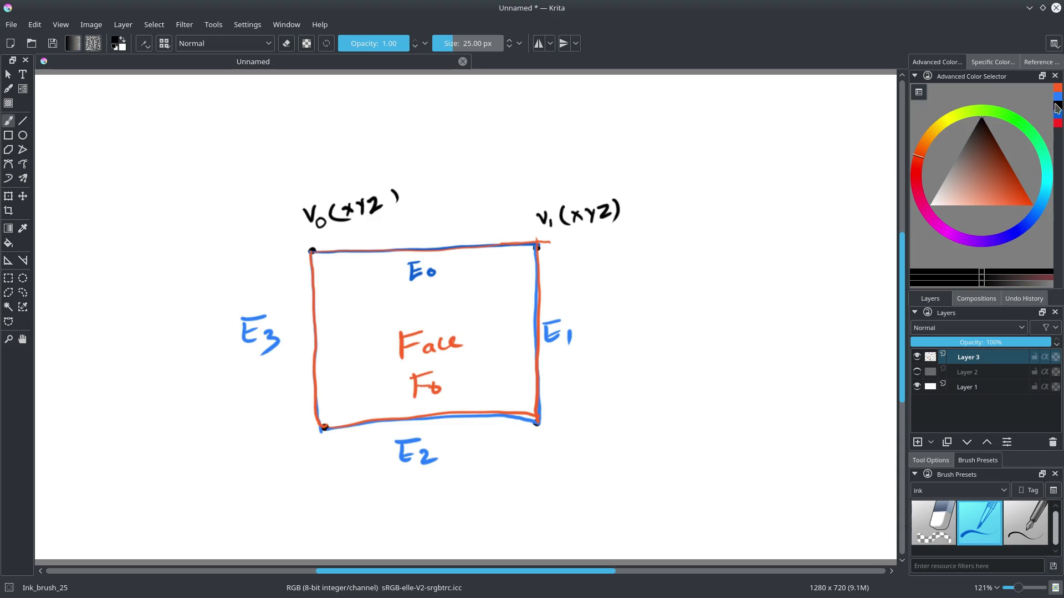
{"action": "left_click_drag", "start_coordinate": [544, 431], "coordinate": [570, 451]}
{"action": "left_click_drag", "start_coordinate": [582, 427], "coordinate": [577, 443]}
{"action": "mouse_move", "coordinate": [589, 432]}
{"action": "left_mouse_down"}
{"action": "mouse_move", "coordinate": [609, 443]}
{"action": "mouse_move", "coordinate": [635, 437]}
{"action": "left_mouse_up"}
{"action": "left_click_drag", "start_coordinate": [304, 442], "coordinate": [319, 441]}
{"action": "left_click_drag", "start_coordinate": [317, 451], "coordinate": [320, 462]}
{"action": "mouse_move", "coordinate": [339, 442]}
{"action": "left_mouse_down"}
{"action": "mouse_move", "coordinate": [336, 457]}
{"action": "mouse_move", "coordinate": [353, 454]}
{"action": "left_mouse_up"}
{"action": "left_click_drag", "start_coordinate": [356, 440], "coordinate": [361, 452]}
{"action": "left_click_drag", "start_coordinate": [365, 437], "coordinate": [375, 446]}
{"action": "left_click_drag", "start_coordinate": [377, 431], "coordinate": [382, 456]}
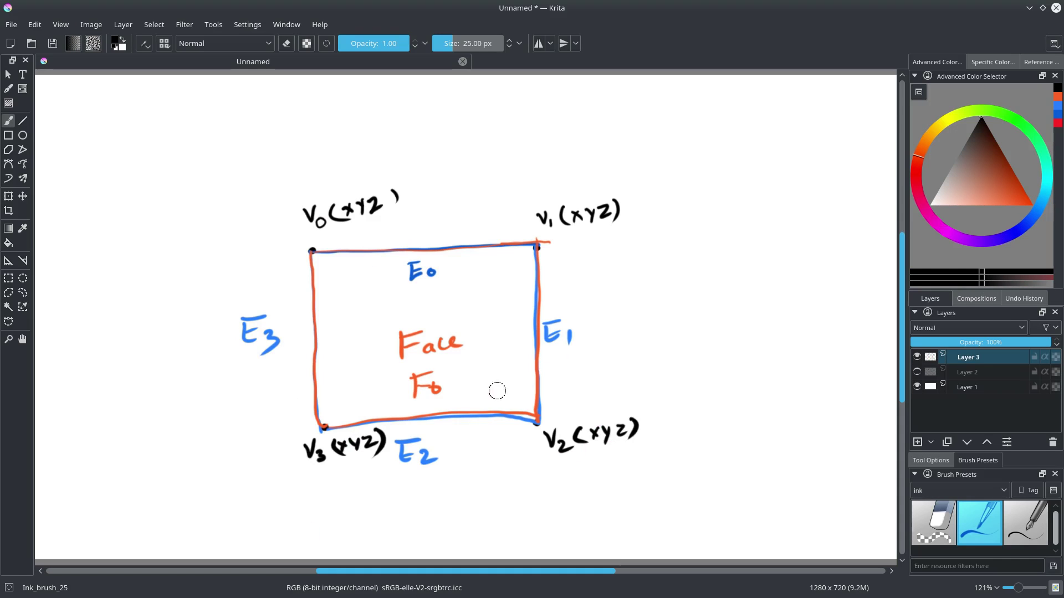
On a new layer with Layer 3 hidden, draw the cube's rear rectangle in black and clean up its stray line ends.
{"action": "left_click", "coordinate": [920, 443]}
{"action": "left_click", "coordinate": [918, 373]}
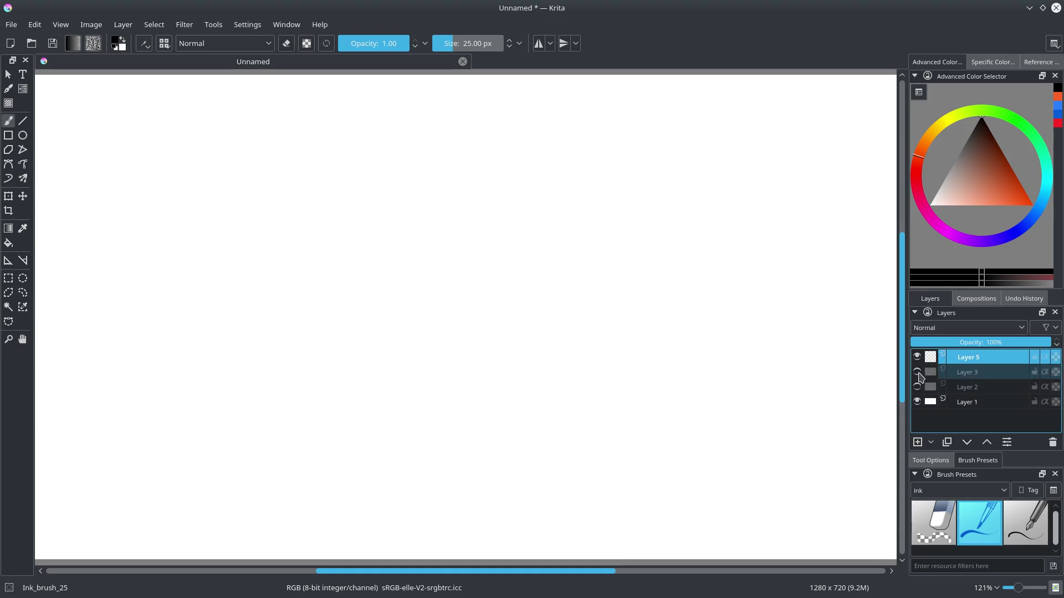
{"action": "left_click_drag", "start_coordinate": [316, 254], "coordinate": [554, 243]}
{"action": "key", "text": "ctrl+z"}
{"action": "left_click_drag", "start_coordinate": [291, 241], "coordinate": [616, 228]}
{"action": "mouse_move", "coordinate": [294, 244]}
{"action": "left_mouse_down"}
{"action": "mouse_move", "coordinate": [320, 482]}
{"action": "mouse_move", "coordinate": [687, 453]}
{"action": "left_mouse_up"}
{"action": "mouse_move", "coordinate": [617, 229]}
{"action": "left_mouse_down"}
{"action": "mouse_move", "coordinate": [621, 466]}
{"action": "mouse_move", "coordinate": [696, 452]}
{"action": "left_mouse_up"}
{"action": "left_click", "coordinate": [934, 523]}
{"action": "left_click", "coordinate": [979, 522]}
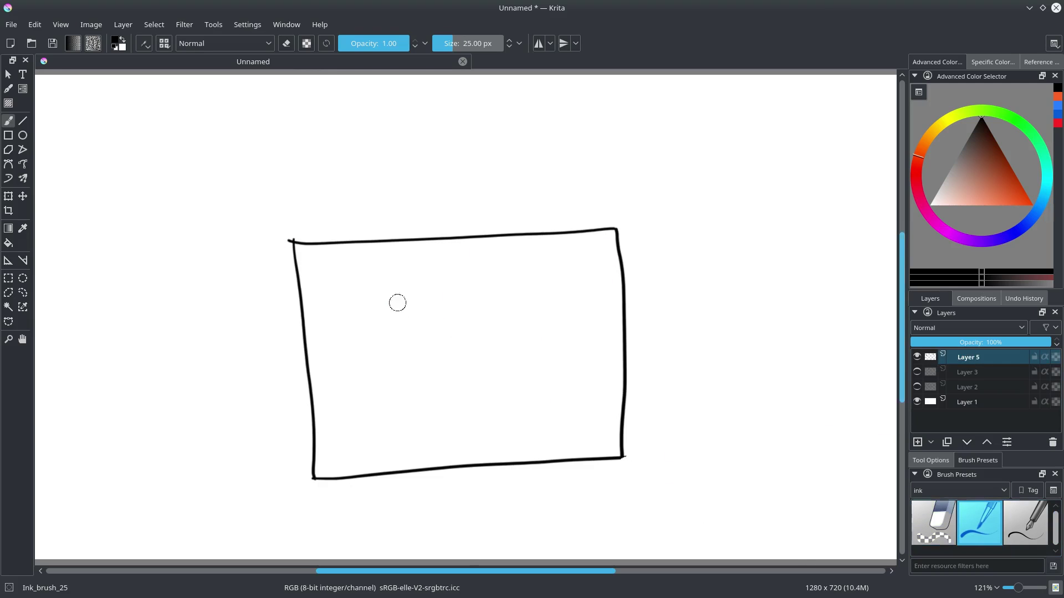
Draw an offset front rectangle and join its four corners to the rear rectangle to form a wireframe cube.
{"action": "left_click_drag", "start_coordinate": [396, 314], "coordinate": [757, 313]}
{"action": "mouse_move", "coordinate": [397, 318]}
{"action": "left_mouse_down"}
{"action": "mouse_move", "coordinate": [394, 435]}
{"action": "mouse_move", "coordinate": [769, 527]}
{"action": "left_mouse_up"}
{"action": "left_click_drag", "start_coordinate": [751, 313], "coordinate": [757, 534]}
{"action": "left_click_drag", "start_coordinate": [616, 228], "coordinate": [753, 313]}
{"action": "left_click_drag", "start_coordinate": [291, 241], "coordinate": [397, 315]}
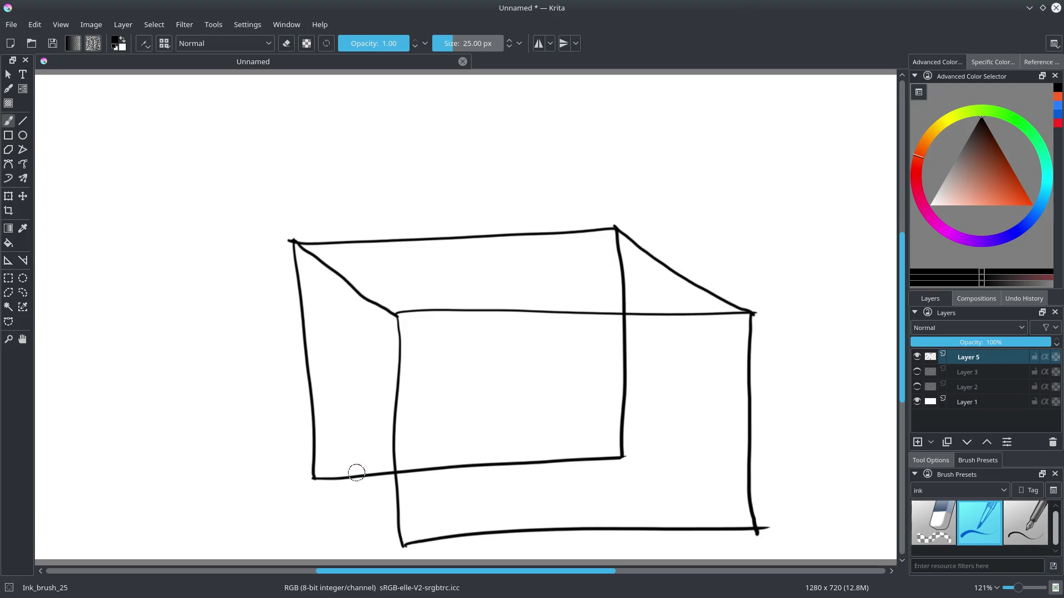
{"action": "left_click_drag", "start_coordinate": [313, 478], "coordinate": [403, 544]}
{"action": "left_click_drag", "start_coordinate": [624, 458], "coordinate": [756, 535]}
Label the cube's front, left, rear and right faces F0, F1, F2 and F3 in orange.
{"action": "left_click", "coordinate": [1058, 97]}
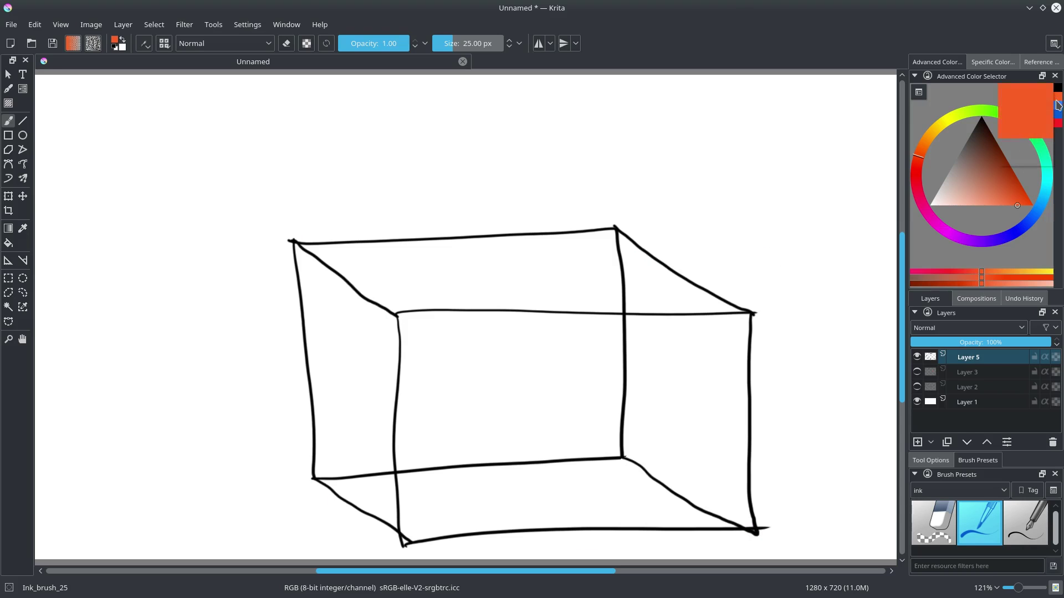
{"action": "mouse_move", "coordinate": [548, 387]}
{"action": "left_mouse_down"}
{"action": "mouse_move", "coordinate": [537, 410]}
{"action": "mouse_move", "coordinate": [551, 399]}
{"action": "left_mouse_up"}
{"action": "left_click_drag", "start_coordinate": [344, 376], "coordinate": [346, 393]}
{"action": "mouse_move", "coordinate": [346, 377]}
{"action": "left_mouse_down"}
{"action": "mouse_move", "coordinate": [359, 374]}
{"action": "mouse_move", "coordinate": [361, 395]}
{"action": "left_mouse_up"}
{"action": "left_click_drag", "start_coordinate": [482, 362], "coordinate": [483, 377]}
{"action": "left_click_drag", "start_coordinate": [482, 361], "coordinate": [504, 377]}
{"action": "mouse_move", "coordinate": [671, 377]}
{"action": "left_mouse_down"}
{"action": "mouse_move", "coordinate": [670, 391]}
{"action": "mouse_move", "coordinate": [682, 375]}
{"action": "left_mouse_up"}
{"action": "left_click_drag", "start_coordinate": [683, 381], "coordinate": [687, 397]}
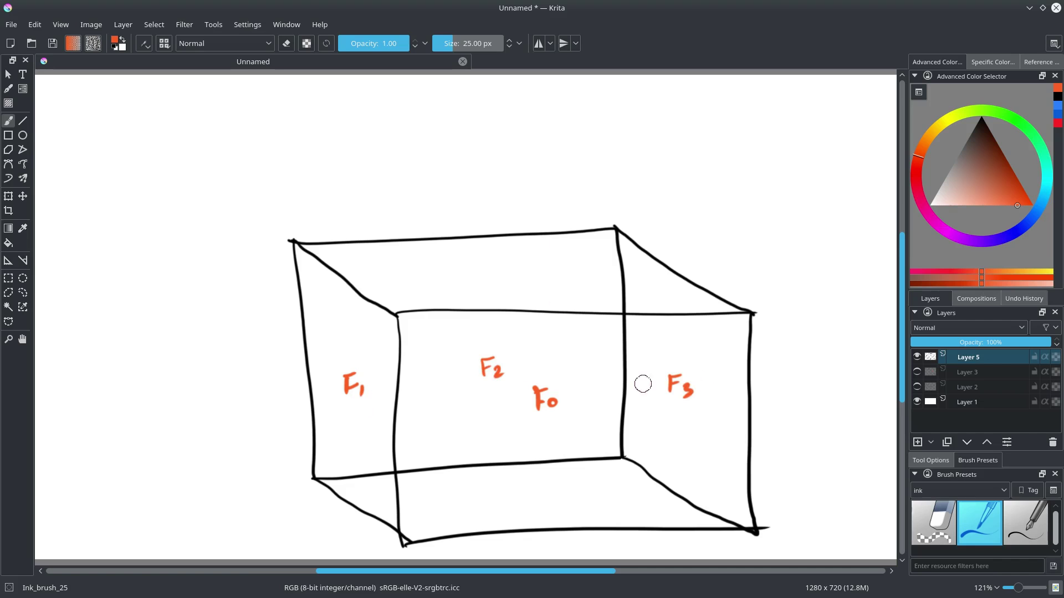
Write the orange face labels F4 on the cube's top face and F5 on its bottom face.
{"action": "left_click_drag", "start_coordinate": [493, 254], "coordinate": [494, 271]}
{"action": "mouse_move", "coordinate": [492, 254]}
{"action": "left_mouse_down"}
{"action": "mouse_move", "coordinate": [505, 251]}
{"action": "mouse_move", "coordinate": [518, 272]}
{"action": "left_mouse_up"}
{"action": "left_click_drag", "start_coordinate": [507, 483], "coordinate": [515, 480]}
{"action": "mouse_move", "coordinate": [489, 487]}
{"action": "left_mouse_down"}
{"action": "mouse_move", "coordinate": [487, 502]}
{"action": "mouse_move", "coordinate": [501, 485]}
{"action": "left_mouse_up"}
{"action": "left_click_drag", "start_coordinate": [488, 496], "coordinate": [498, 495]}
{"action": "left_click_drag", "start_coordinate": [506, 482], "coordinate": [505, 501]}
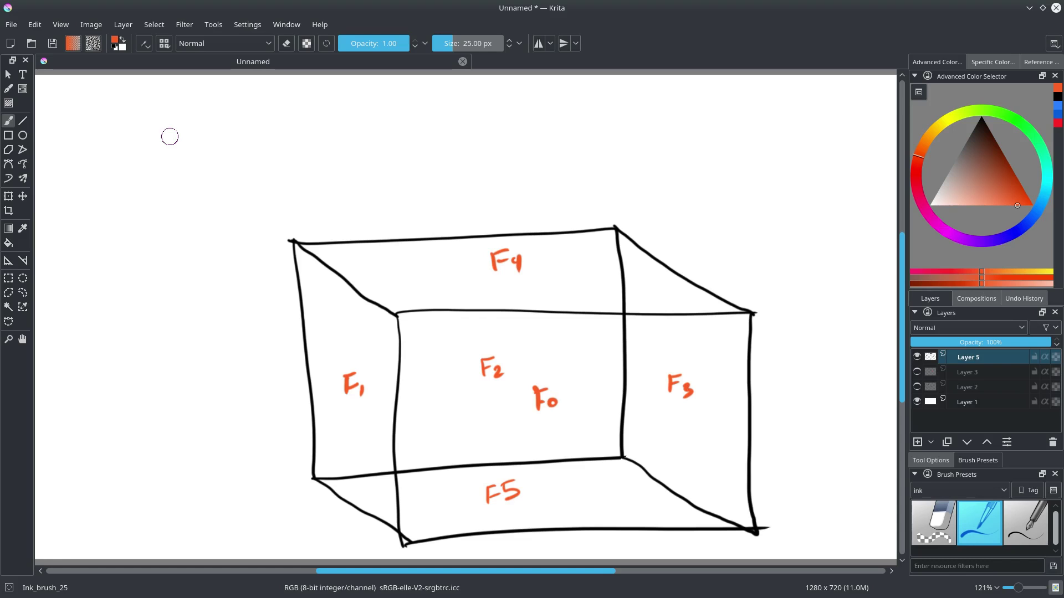
Write "6×4 = 24" above the cube, with the 6 in orange and the rest in black.
{"action": "left_click_drag", "start_coordinate": [180, 149], "coordinate": [169, 142]}
{"action": "left_click", "coordinate": [1057, 105]}
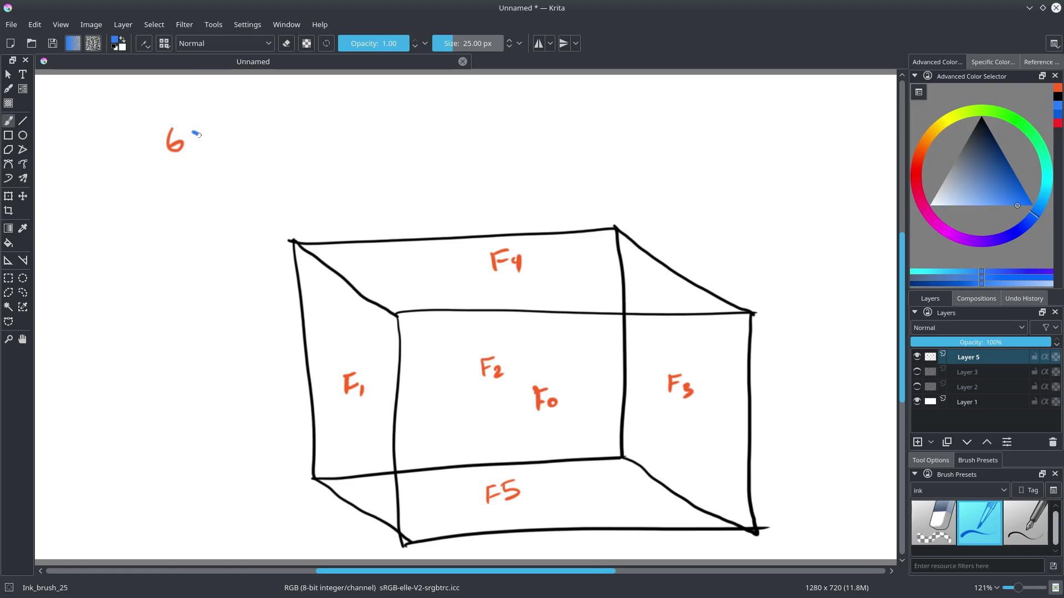
{"action": "mouse_move", "coordinate": [198, 135]}
{"action": "left_mouse_down"}
{"action": "mouse_move", "coordinate": [202, 145]}
{"action": "mouse_move", "coordinate": [190, 147]}
{"action": "mouse_move", "coordinate": [224, 142]}
{"action": "left_mouse_up"}
{"action": "key", "text": "ctrl+z"}
{"action": "left_click", "coordinate": [1057, 105]}
{"action": "mouse_move", "coordinate": [223, 129]}
{"action": "left_mouse_down"}
{"action": "mouse_move", "coordinate": [223, 148]}
{"action": "mouse_move", "coordinate": [252, 135]}
{"action": "left_mouse_up"}
{"action": "left_click_drag", "start_coordinate": [244, 143], "coordinate": [290, 146]}
{"action": "left_click_drag", "start_coordinate": [295, 128], "coordinate": [306, 138]}
{"action": "left_click_drag", "start_coordinate": [302, 126], "coordinate": [305, 148]}
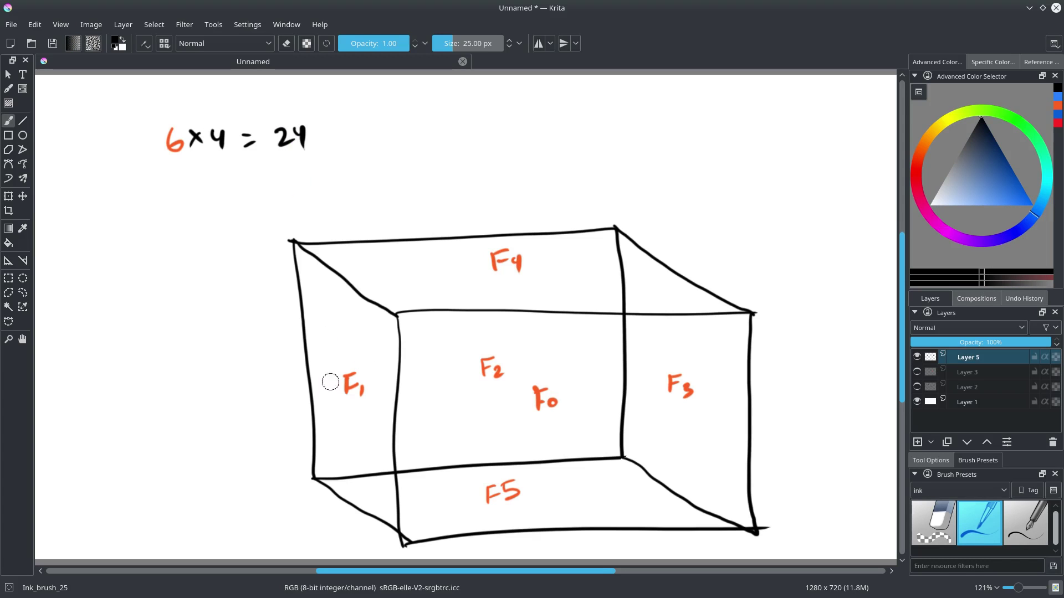
Mark the front face's upper-left corner and the starts of its three connected edges in yellow.
{"action": "left_click_drag", "start_coordinate": [925, 154], "coordinate": [935, 123]}
{"action": "left_click", "coordinate": [1015, 192]}
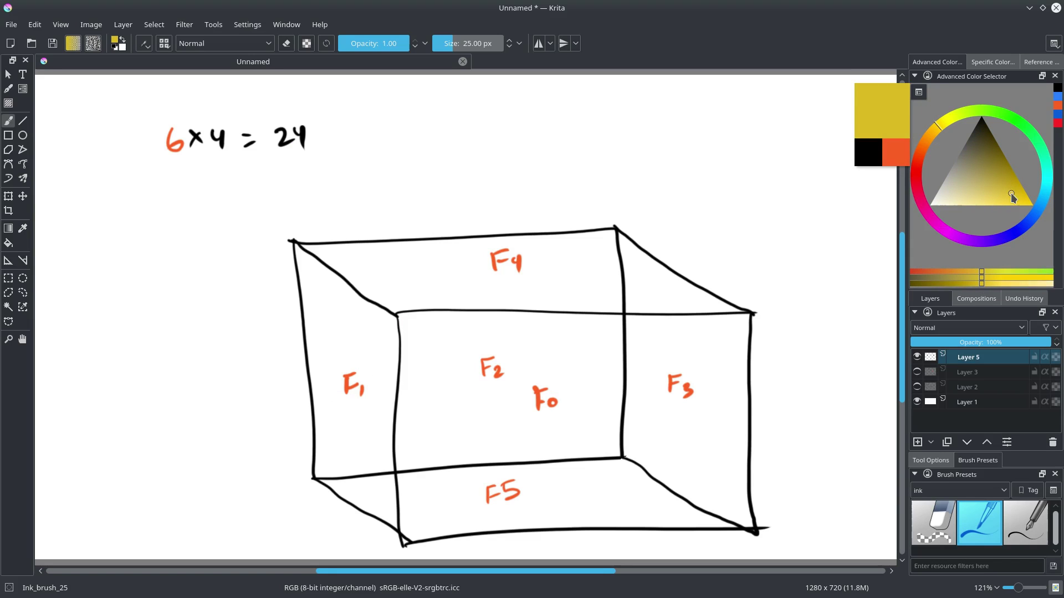
{"action": "left_click", "coordinate": [395, 314]}
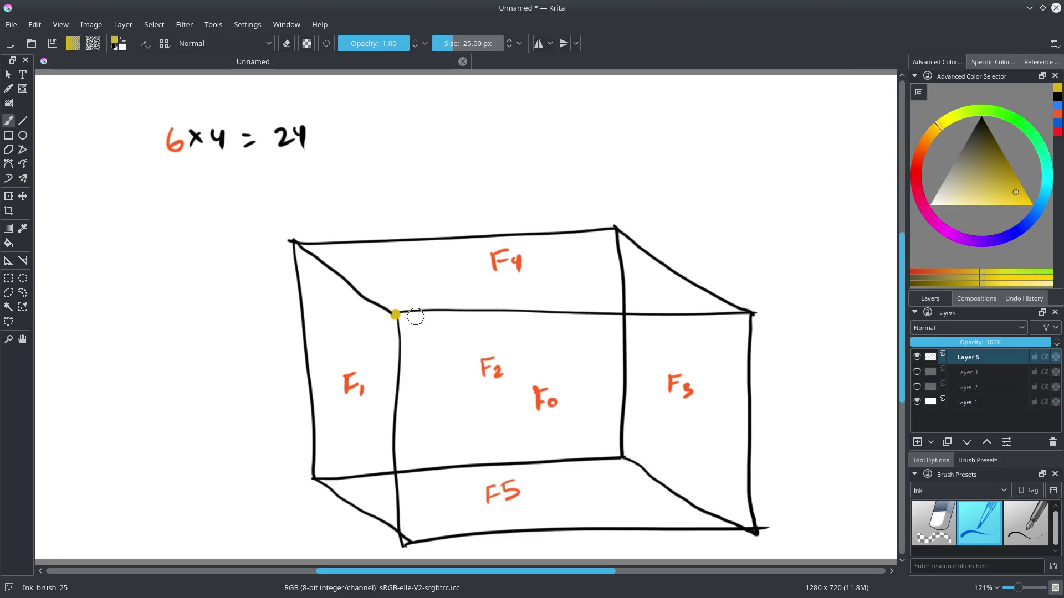
{"action": "left_click_drag", "start_coordinate": [395, 313], "coordinate": [469, 303]}
{"action": "mouse_move", "coordinate": [395, 314]}
{"action": "left_mouse_down"}
{"action": "mouse_move", "coordinate": [352, 291]}
{"action": "mouse_move", "coordinate": [397, 358]}
{"action": "left_mouse_up"}
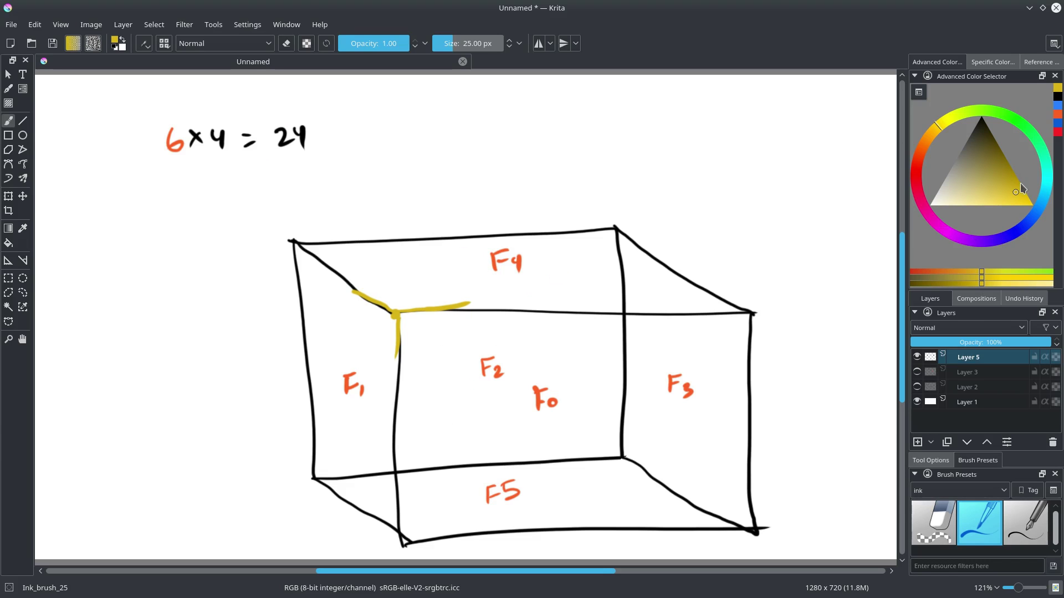
Mark all eight corners of the cube with magenta dots.
{"action": "left_click", "coordinate": [958, 236]}
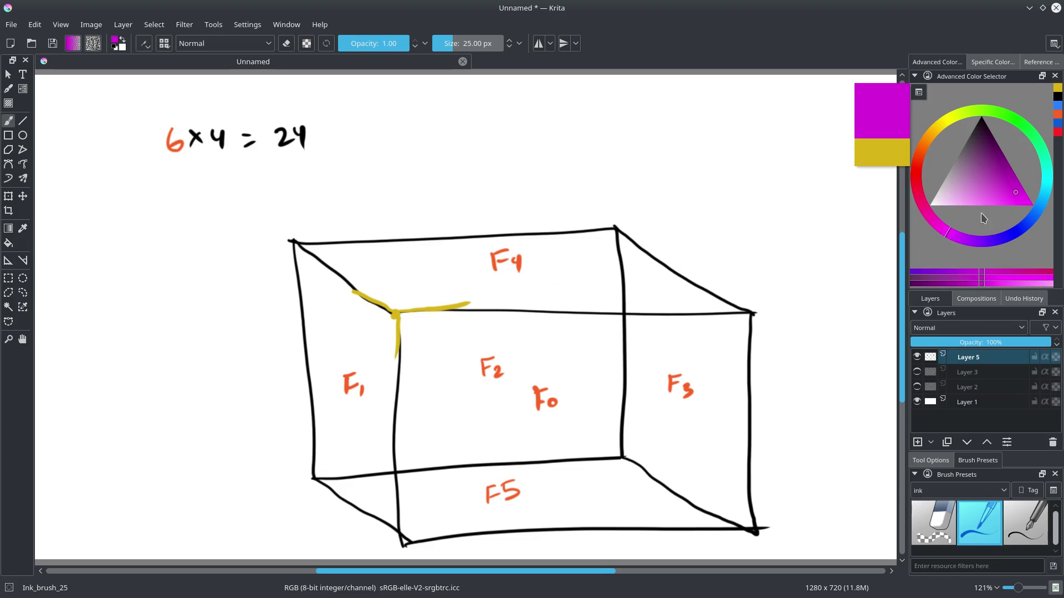
{"action": "left_click", "coordinate": [396, 315]}
{"action": "left_click", "coordinate": [314, 480]}
{"action": "left_click", "coordinate": [620, 458]}
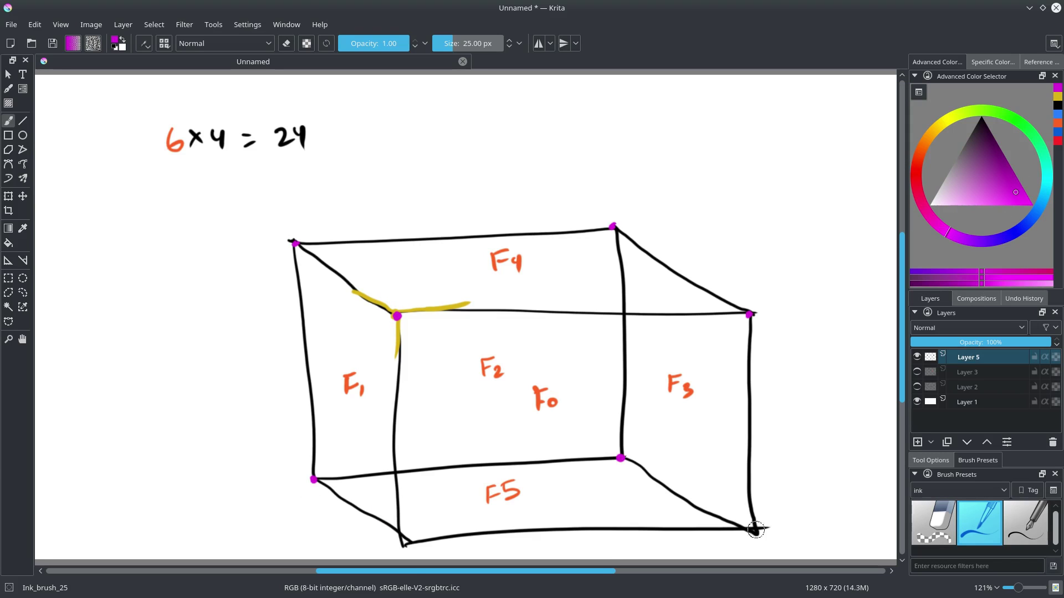
{"action": "left_click", "coordinate": [753, 530]}
{"action": "left_click", "coordinate": [404, 541]}
Label the four front corners V0 to V3 in magenta, clockwise from the upper left.
{"action": "left_click_drag", "start_coordinate": [393, 292], "coordinate": [405, 293]}
{"action": "left_click_drag", "start_coordinate": [410, 294], "coordinate": [416, 294]}
{"action": "left_click_drag", "start_coordinate": [751, 302], "coordinate": [765, 297]}
{"action": "left_click_drag", "start_coordinate": [768, 522], "coordinate": [779, 514]}
{"action": "left_click_drag", "start_coordinate": [407, 519], "coordinate": [419, 520]}
{"action": "left_click_drag", "start_coordinate": [422, 521], "coordinate": [426, 533]}
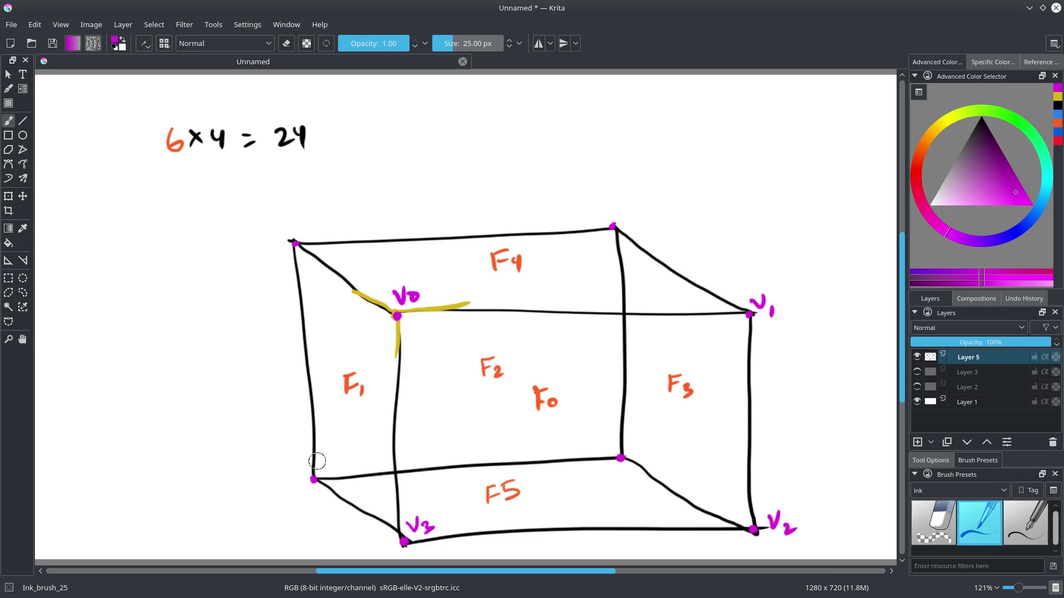
Label the rear corners in magenta: V4 lower left, V5 lower right, V6 upper right and V7 upper left.
{"action": "left_click_drag", "start_coordinate": [317, 458], "coordinate": [347, 472]}
{"action": "left_click_drag", "start_coordinate": [591, 435], "coordinate": [602, 435]}
{"action": "mouse_move", "coordinate": [606, 436]}
{"action": "left_mouse_down"}
{"action": "mouse_move", "coordinate": [614, 435]}
{"action": "mouse_move", "coordinate": [605, 448]}
{"action": "left_mouse_up"}
{"action": "left_click_drag", "start_coordinate": [597, 209], "coordinate": [613, 201]}
{"action": "left_click_drag", "start_coordinate": [621, 203], "coordinate": [620, 213]}
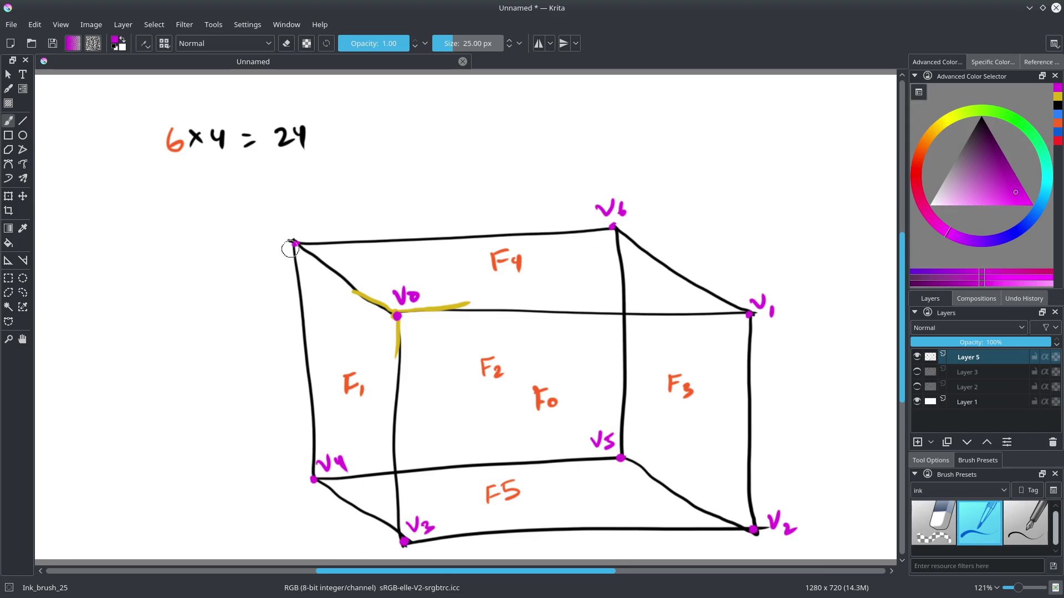
{"action": "left_click_drag", "start_coordinate": [283, 225], "coordinate": [300, 222]}
{"action": "left_click_drag", "start_coordinate": [305, 224], "coordinate": [323, 228]}
Add handwritten notes and strokes beside and beneath the "6×4 = 24" calculation above the cube.
{"action": "left_click_drag", "start_coordinate": [487, 139], "coordinate": [489, 140]}
{"action": "left_click_drag", "start_coordinate": [507, 148], "coordinate": [521, 145]}
{"action": "left_click_drag", "start_coordinate": [525, 149], "coordinate": [554, 143]}
{"action": "mouse_move", "coordinate": [557, 127]}
{"action": "left_mouse_down"}
{"action": "mouse_move", "coordinate": [574, 149]}
{"action": "mouse_move", "coordinate": [521, 186]}
{"action": "left_mouse_up"}
{"action": "left_click_drag", "start_coordinate": [533, 169], "coordinate": [609, 169]}
{"action": "mouse_move", "coordinate": [234, 185]}
{"action": "left_mouse_down"}
{"action": "mouse_move", "coordinate": [320, 166]}
{"action": "mouse_move", "coordinate": [326, 179]}
{"action": "left_mouse_up"}
{"action": "left_click_drag", "start_coordinate": [238, 180], "coordinate": [230, 201]}
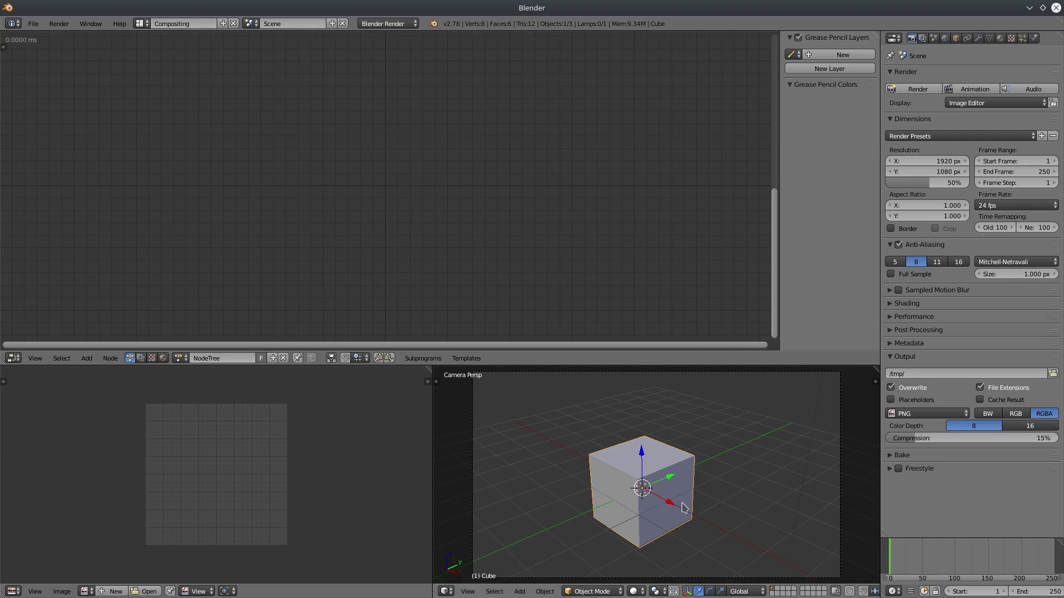
Switch to Blender, delete the default cube and change the image editor area to the Outliner.
{"action": "middle_click_drag", "start_coordinate": [667, 487], "coordinate": [711, 494]}
{"action": "key", "text": "x"}
{"action": "key", "text": "Return"}
{"action": "left_click", "coordinate": [12, 592]}
{"action": "left_click", "coordinate": [35, 430]}
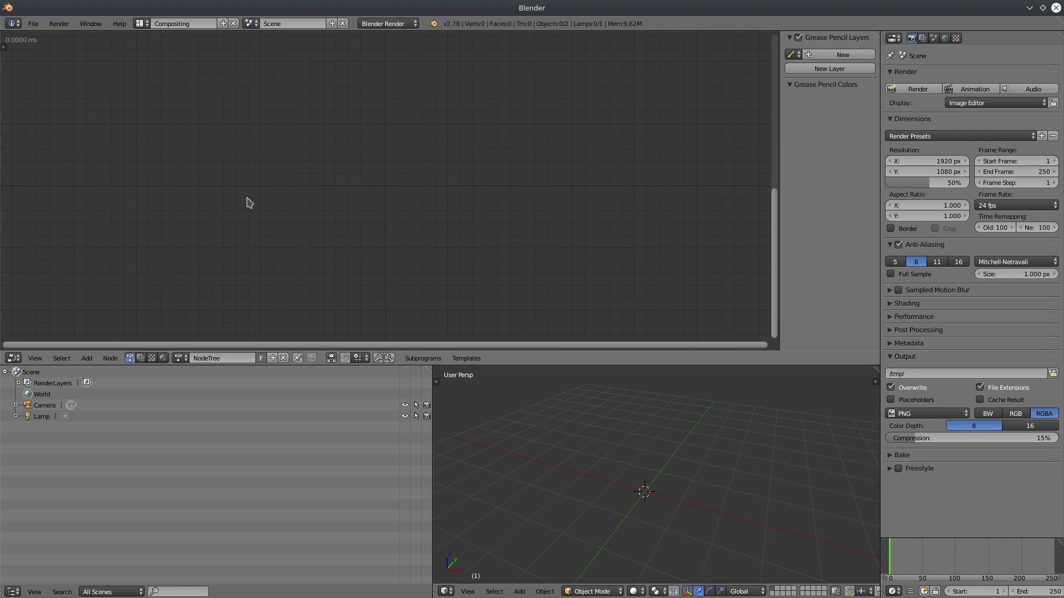
Add a Mesh Object Output node, create a new target object for it and enable its Mesh Data input.
{"action": "left_click", "coordinate": [87, 358]}
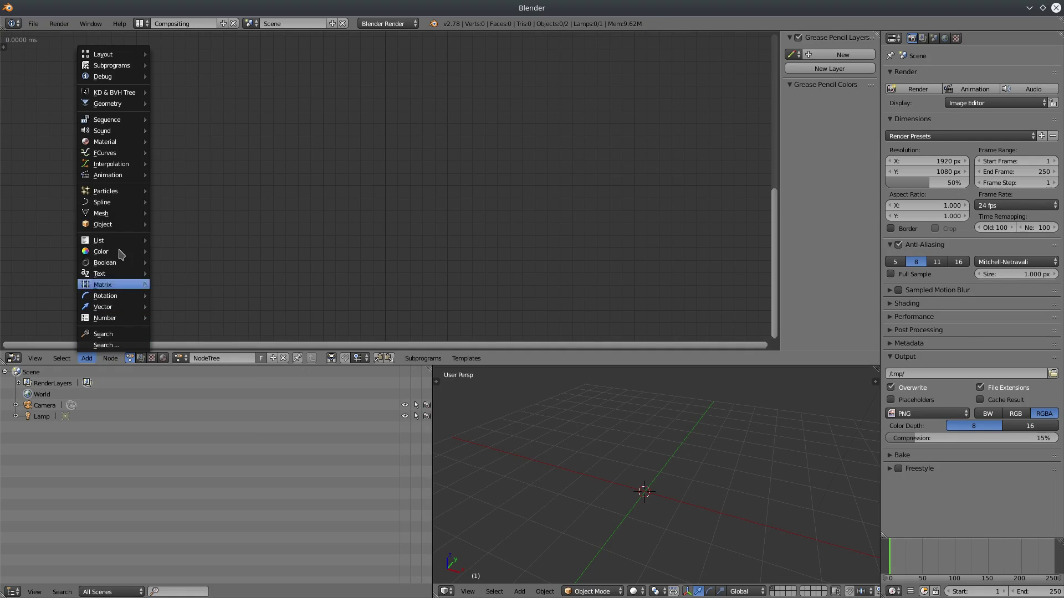
{"action": "mouse_move", "coordinate": [121, 216]}
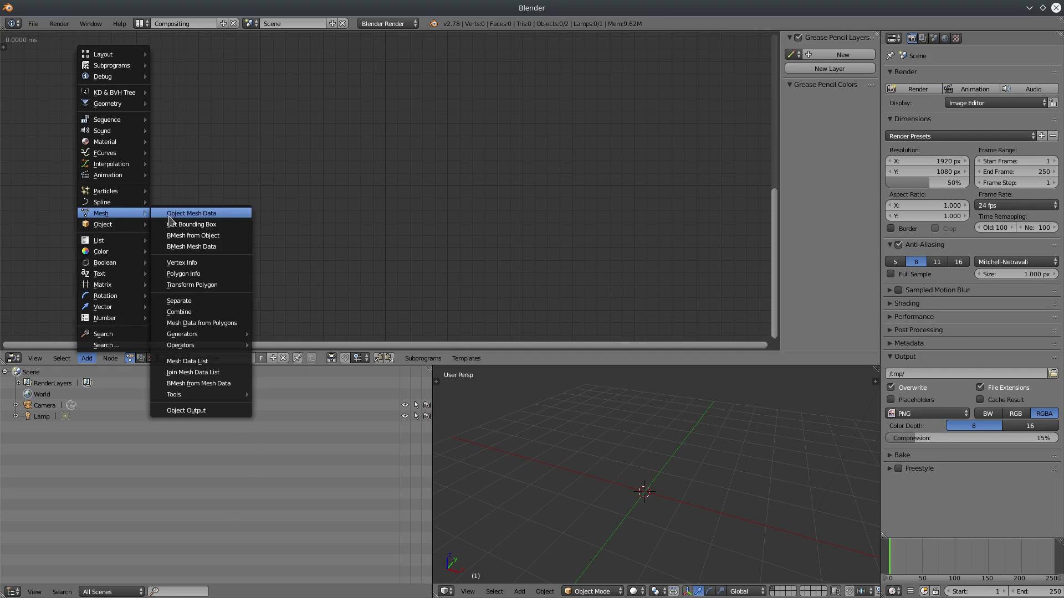
{"action": "left_click", "coordinate": [186, 410]}
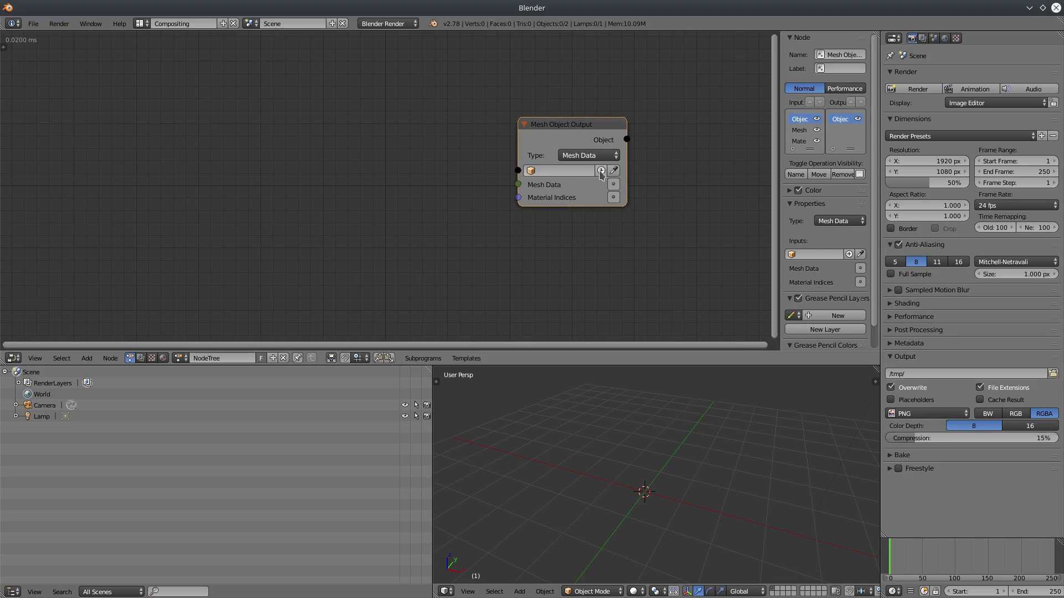
{"action": "left_click", "coordinate": [601, 171]}
{"action": "left_click", "coordinate": [613, 184]}
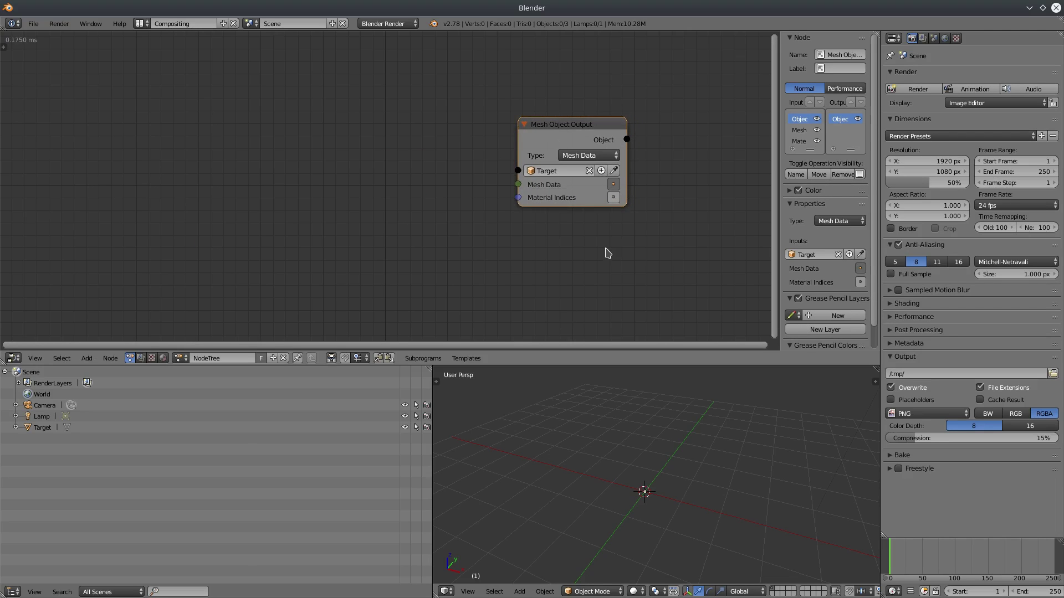
{"action": "mouse_move", "coordinate": [691, 511]}
{"action": "middle_mouse_down"}
{"action": "mouse_move", "coordinate": [677, 518]}
{"action": "mouse_move", "coordinate": [684, 526]}
{"action": "middle_mouse_up"}
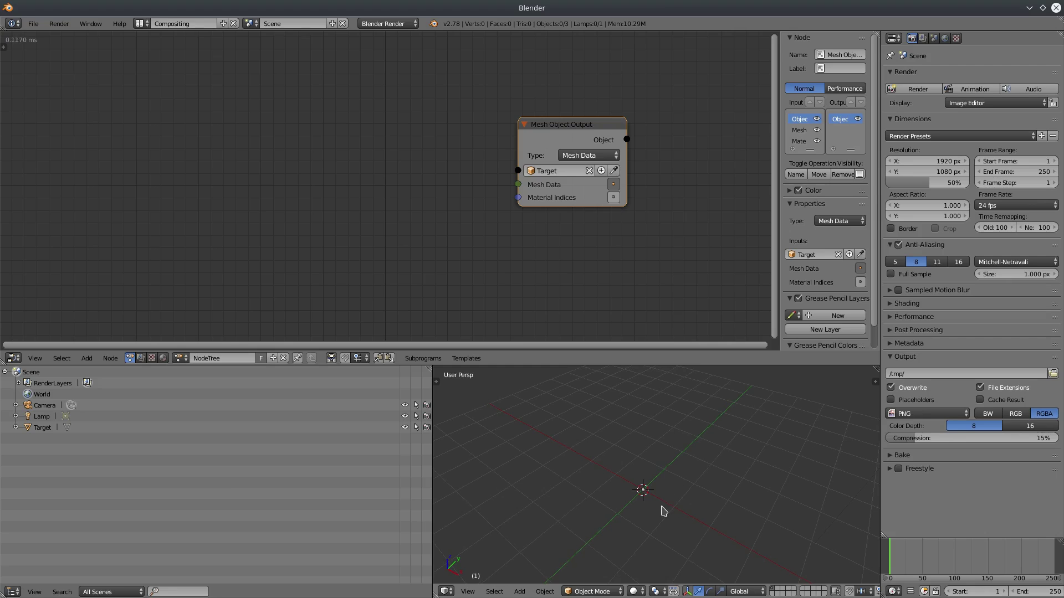
Add a Combine Mesh Data node and connect its Mesh Data output to the Mesh Object Output node.
{"action": "middle_click_drag", "start_coordinate": [391, 131], "coordinate": [402, 133]}
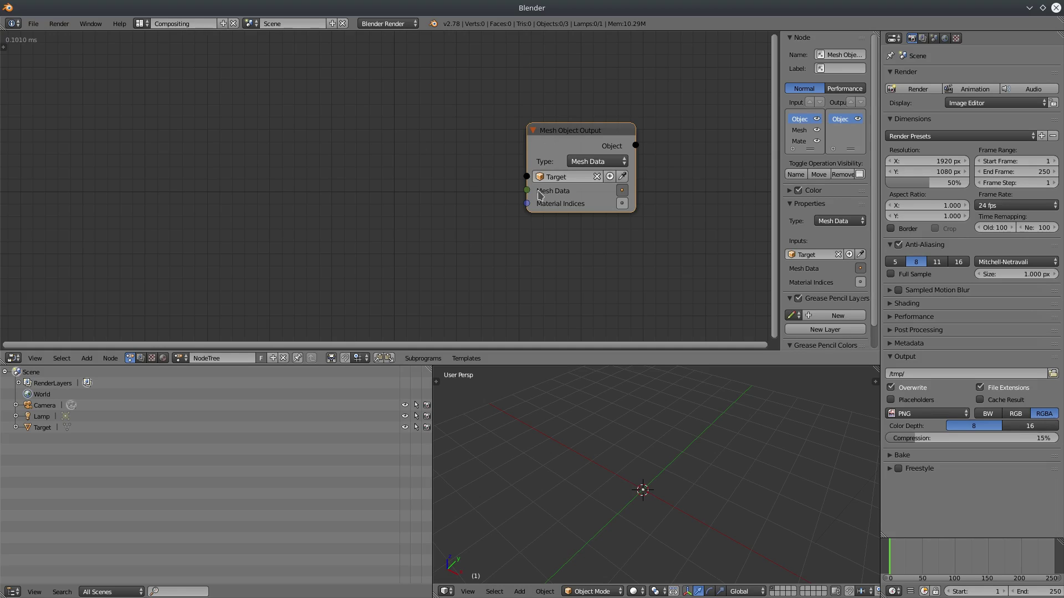
{"action": "left_click_drag", "start_coordinate": [526, 191], "coordinate": [417, 88]}
{"action": "left_click", "coordinate": [86, 358]}
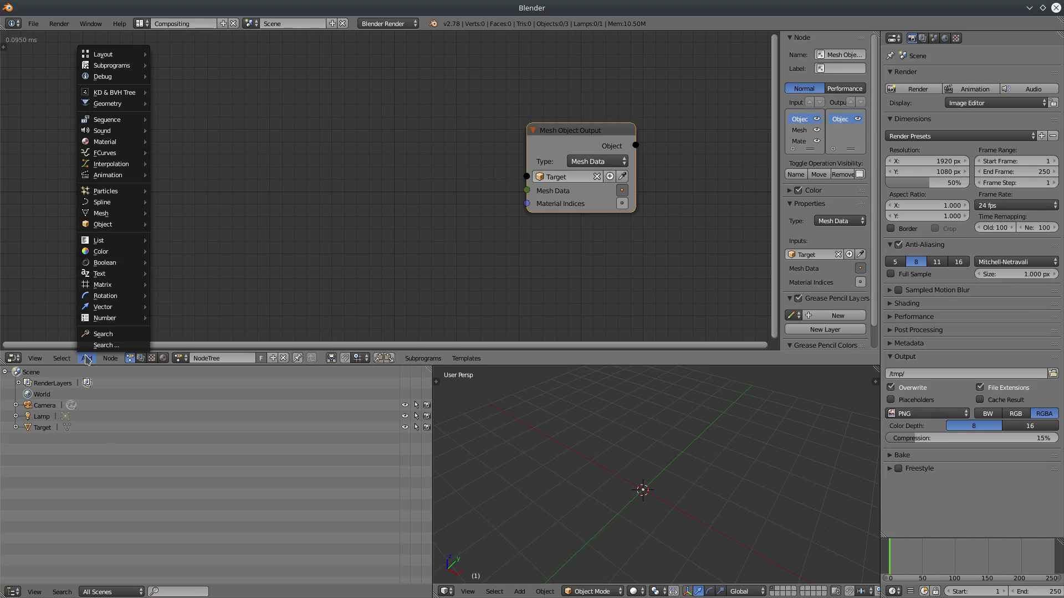
{"action": "mouse_move", "coordinate": [102, 214]}
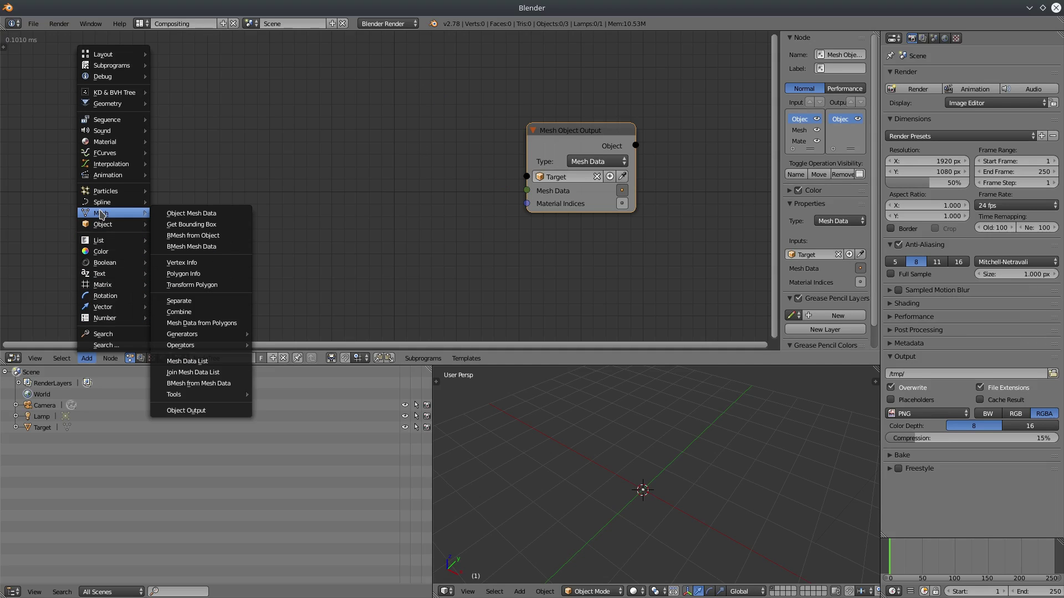
{"action": "left_click", "coordinate": [199, 313]}
{"action": "left_click", "coordinate": [277, 120]}
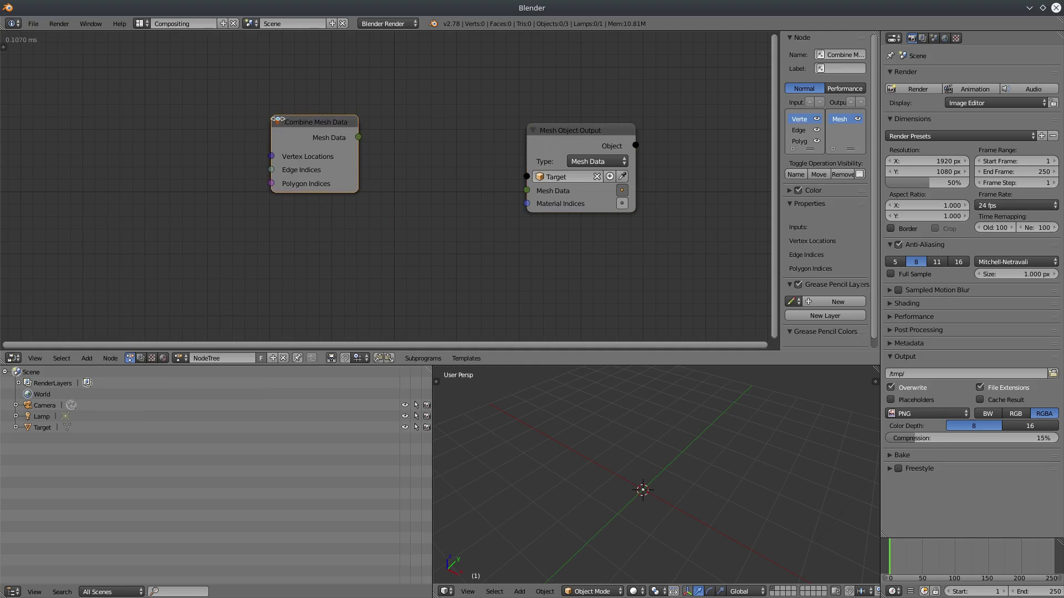
{"action": "left_click_drag", "start_coordinate": [359, 137], "coordinate": [528, 190]}
{"action": "left_click_drag", "start_coordinate": [331, 127], "coordinate": [378, 151]}
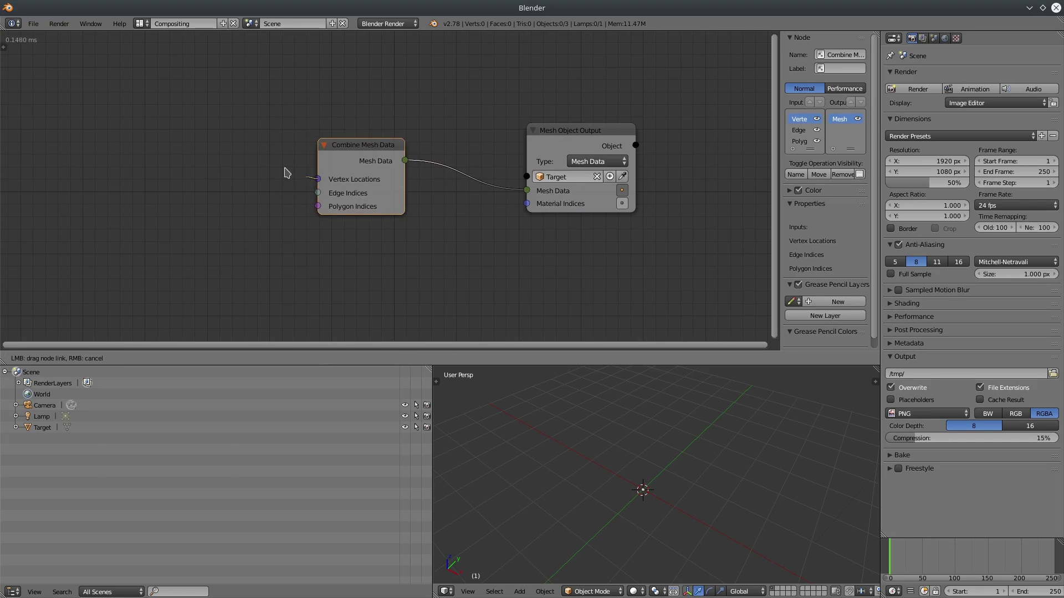
Add a Transform Vector node, link it into Vertex Locations through a Create Vector List node, and space the nodes apart.
{"action": "middle_click_drag", "start_coordinate": [276, 217], "coordinate": [314, 198]}
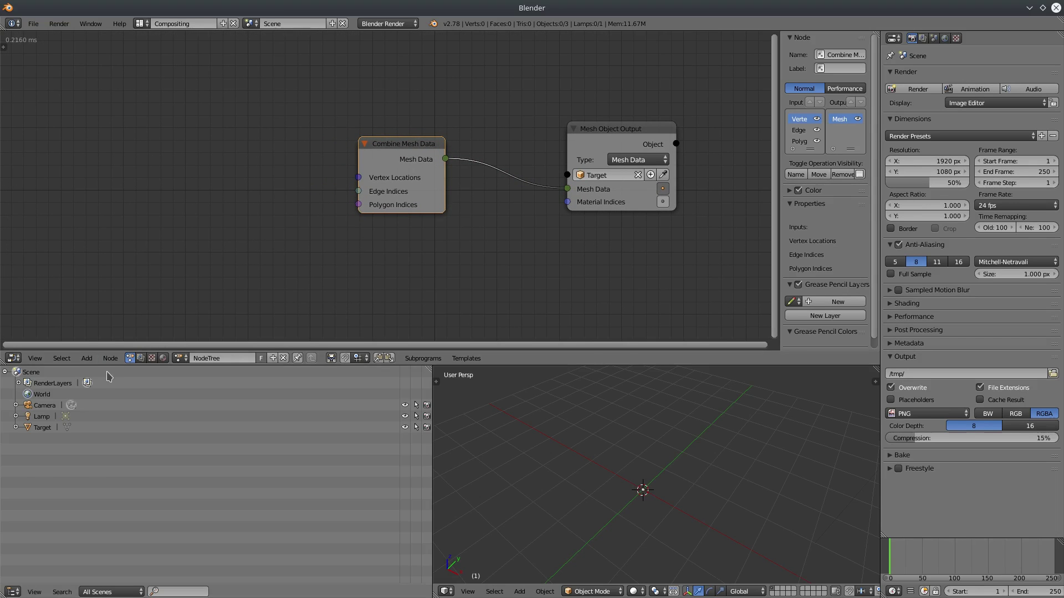
{"action": "left_click", "coordinate": [86, 358]}
{"action": "mouse_move", "coordinate": [109, 310]}
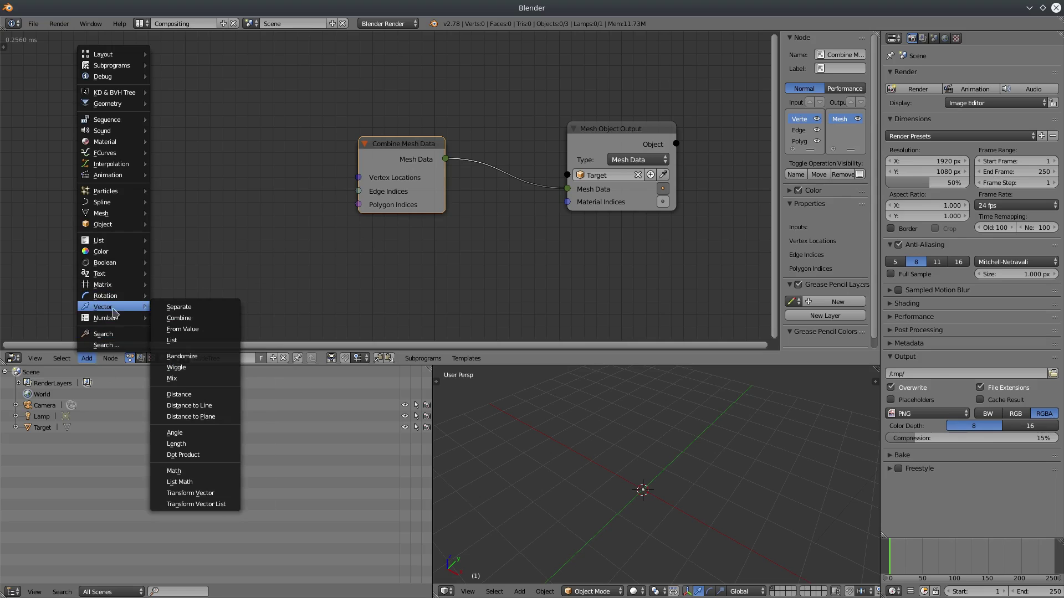
{"action": "left_click", "coordinate": [191, 493]}
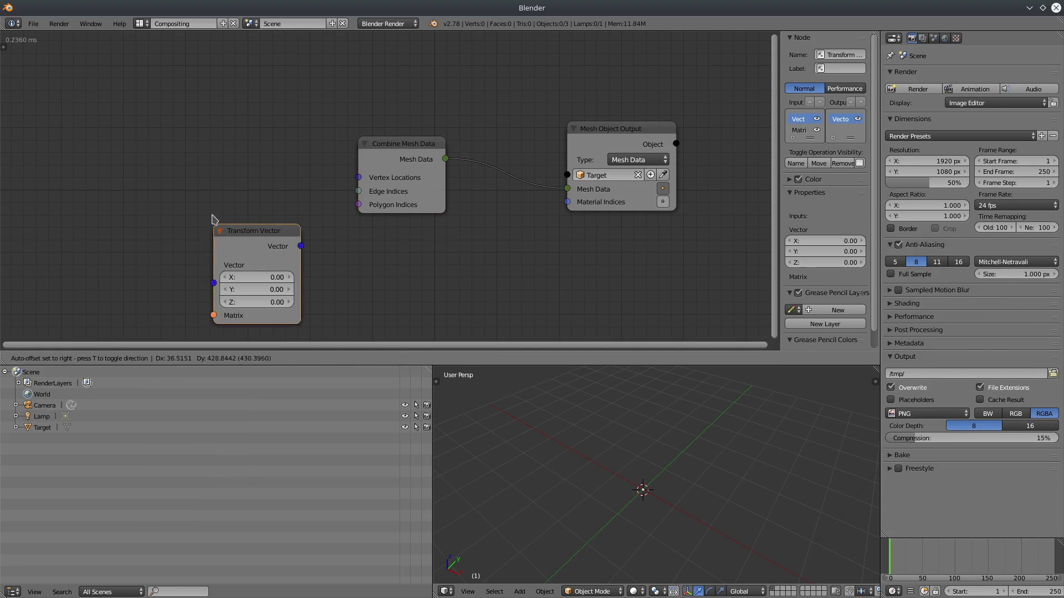
{"action": "left_click", "coordinate": [289, 165]}
{"action": "left_click_drag", "start_coordinate": [269, 162], "coordinate": [357, 178]}
{"action": "left_click_drag", "start_coordinate": [251, 151], "coordinate": [157, 147]}
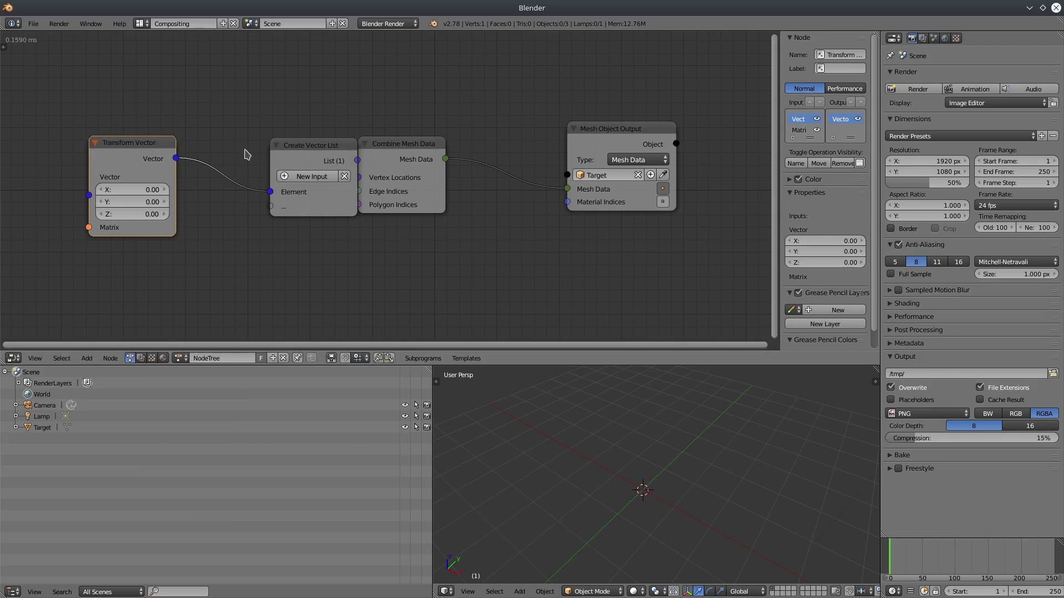
{"action": "left_click_drag", "start_coordinate": [305, 152], "coordinate": [256, 146]}
Set the Transform Vector node's X value to 1.05 and select the Target object.
{"action": "middle_click_drag", "start_coordinate": [672, 485], "coordinate": [736, 438]}
{"action": "left_click_drag", "start_coordinate": [127, 193], "coordinate": [109, 319]}
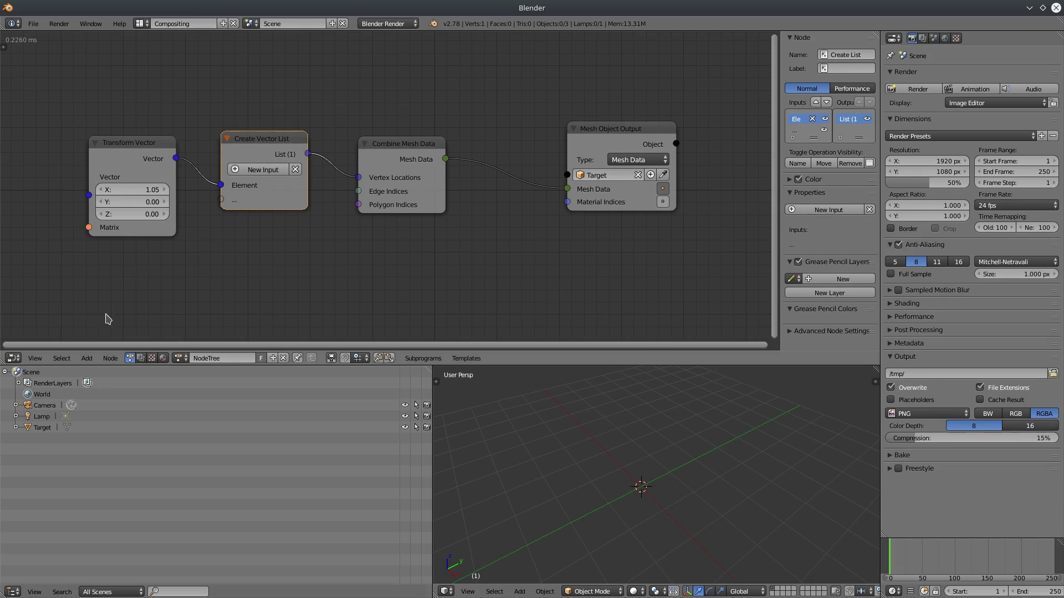
{"action": "left_click", "coordinate": [42, 428]}
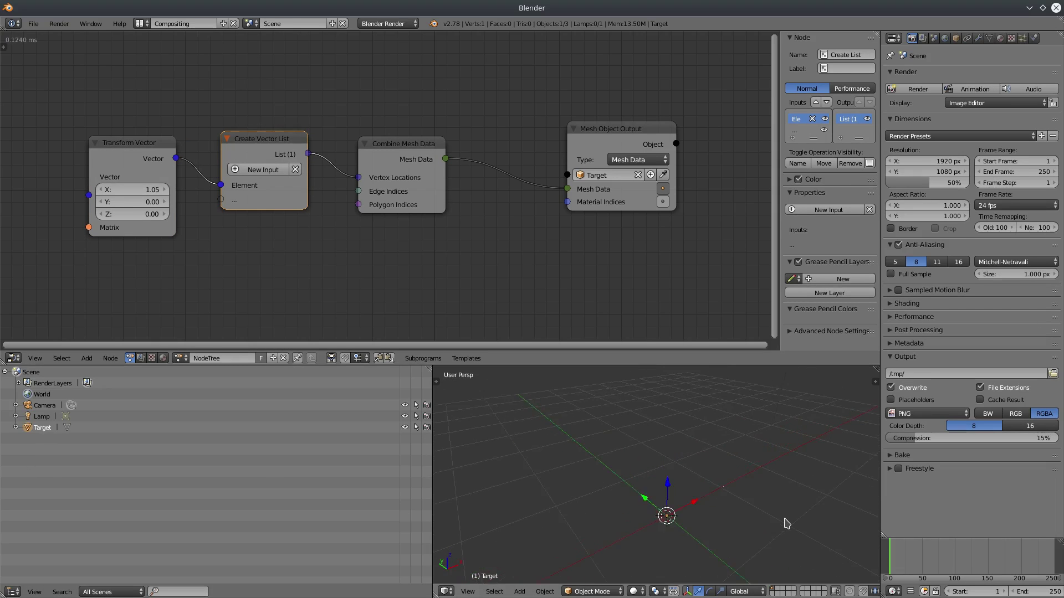
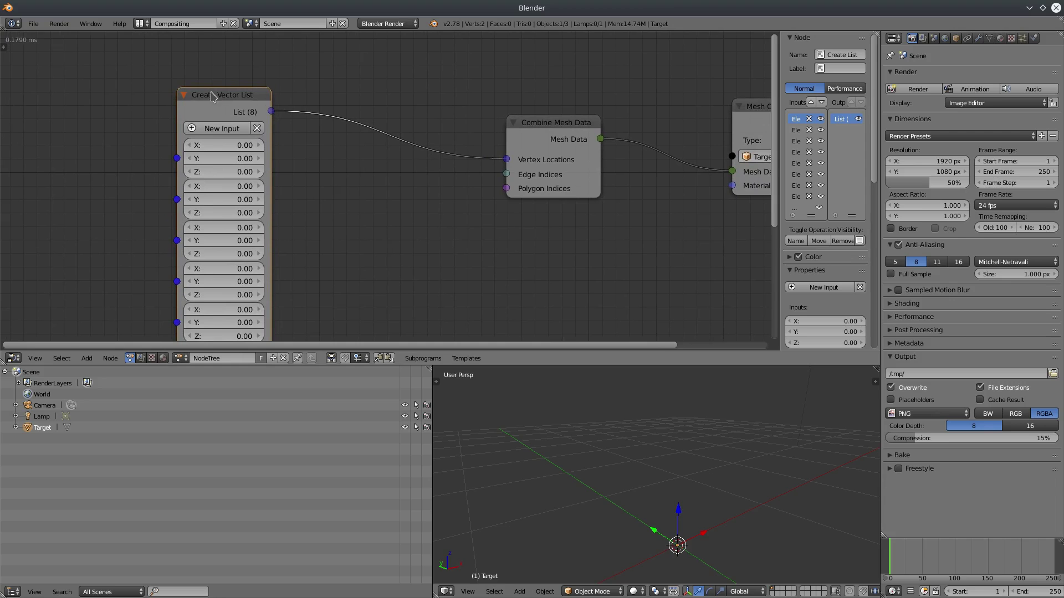
Set the first vector in the Create Vector List node to X 1 and Z 1.
{"action": "middle_click_drag", "start_coordinate": [450, 237], "coordinate": [414, 237]}
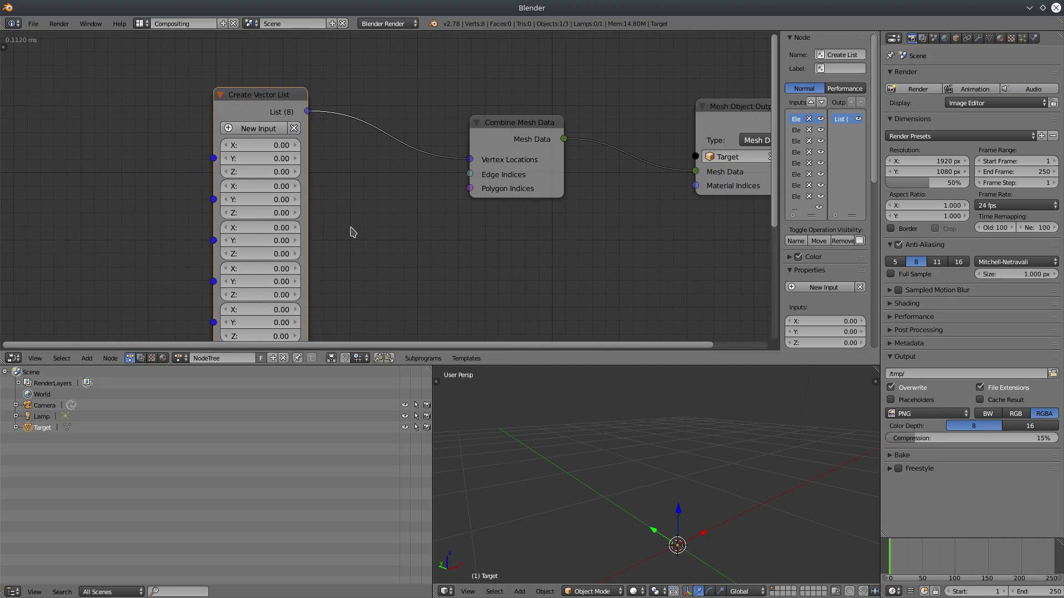
{"action": "middle_click_drag", "start_coordinate": [591, 404], "coordinate": [601, 515]}
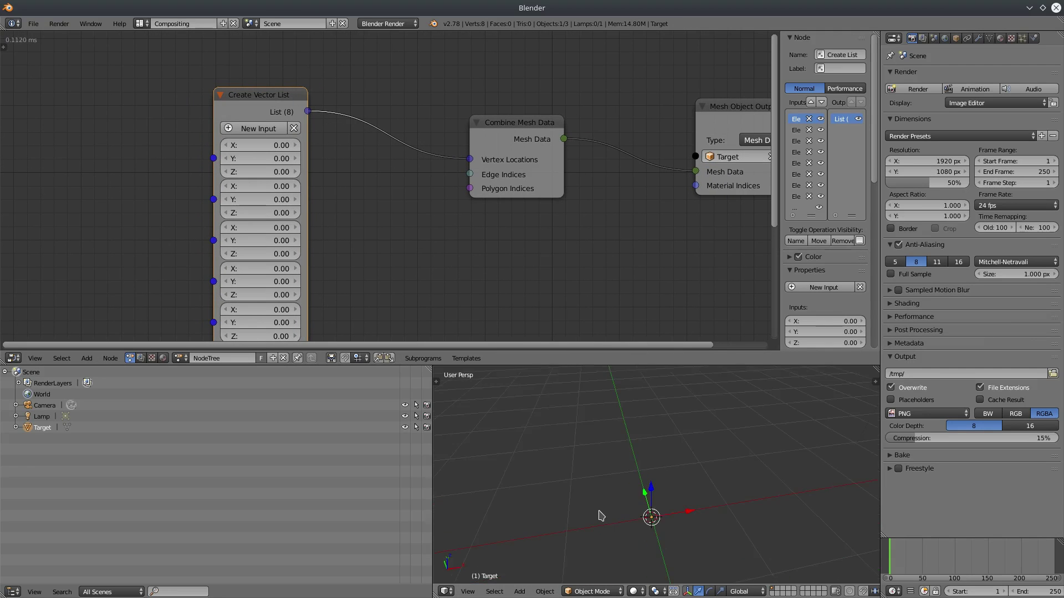
{"action": "left_click", "coordinate": [259, 145]}
{"action": "type", "text": "1"}
{"action": "key", "text": "Return"}
{"action": "left_click", "coordinate": [259, 172]}
{"action": "type", "text": "1"}
{"action": "key", "text": "Return"}
{"action": "middle_click_drag", "start_coordinate": [637, 387], "coordinate": [736, 422]}
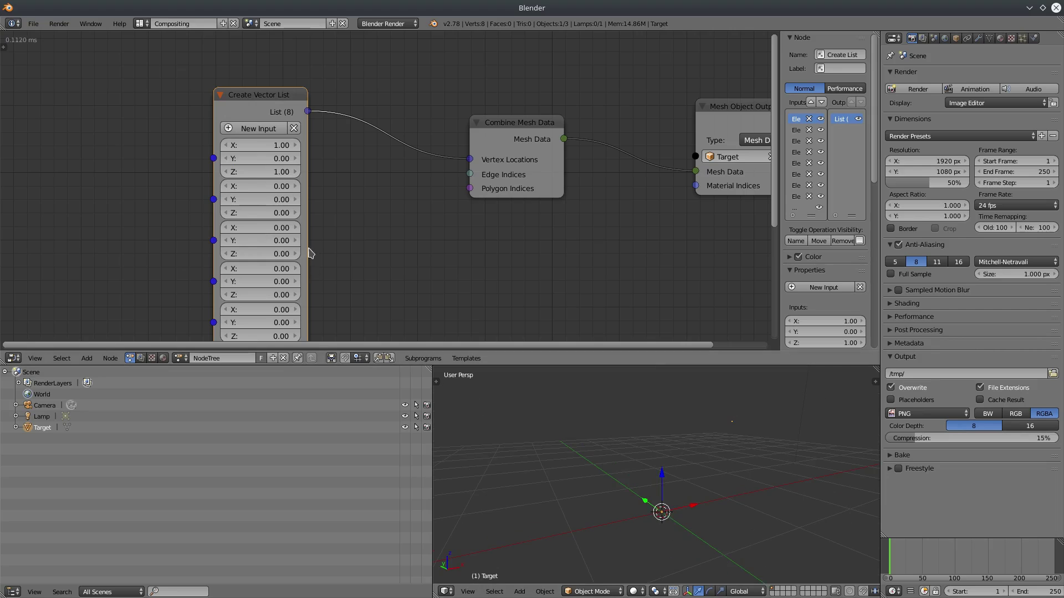
Set the second vector in the Create Vector List node to X -1 and Z 1.
{"action": "left_click_drag", "start_coordinate": [251, 186], "coordinate": [244, 186]}
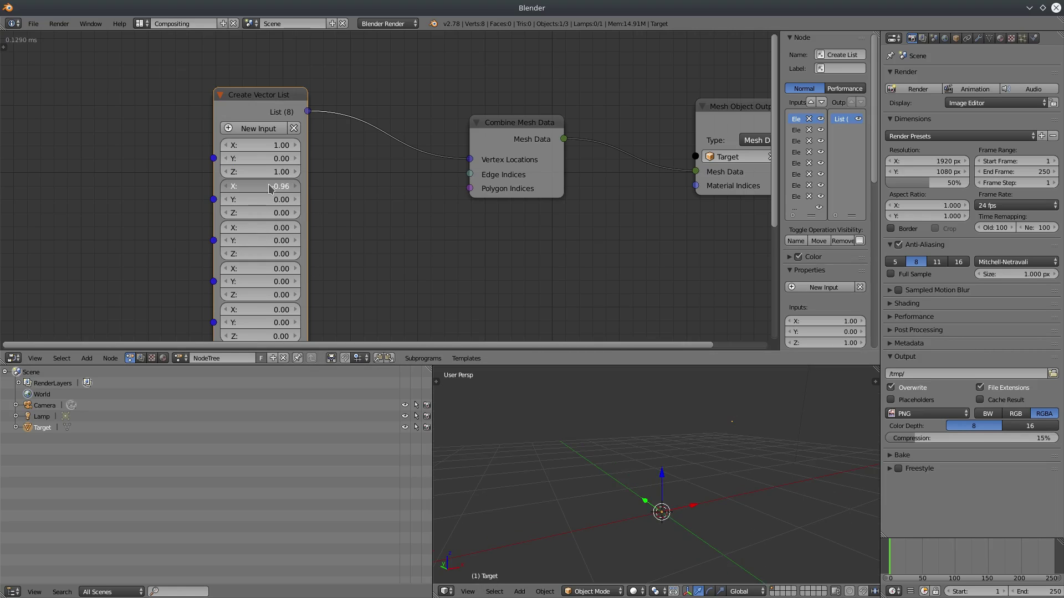
{"action": "type", "text": "-1"}
{"action": "key", "text": "Return"}
{"action": "left_click_drag", "start_coordinate": [270, 215], "coordinate": [308, 215]}
{"action": "left_click", "coordinate": [269, 216]}
{"action": "type", "text": "1"}
{"action": "key", "text": "Return"}
Put the Target object in Edit Mode and turn on index visualization for its vertices.
{"action": "middle_click_drag", "start_coordinate": [764, 489], "coordinate": [697, 510]}
{"action": "key", "text": "Tab"}
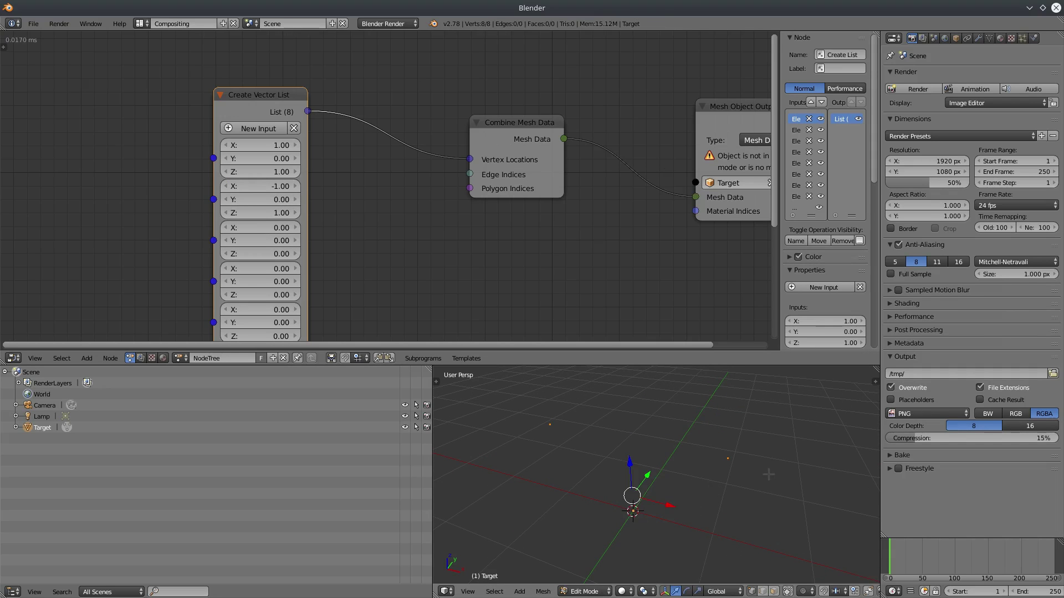
{"action": "key", "text": "n"}
{"action": "scroll", "coordinate": [842, 500], "scroll_direction": "down", "scroll_amount": 5}
{"action": "scroll", "coordinate": [839, 496], "scroll_direction": "down", "scroll_amount": 8}
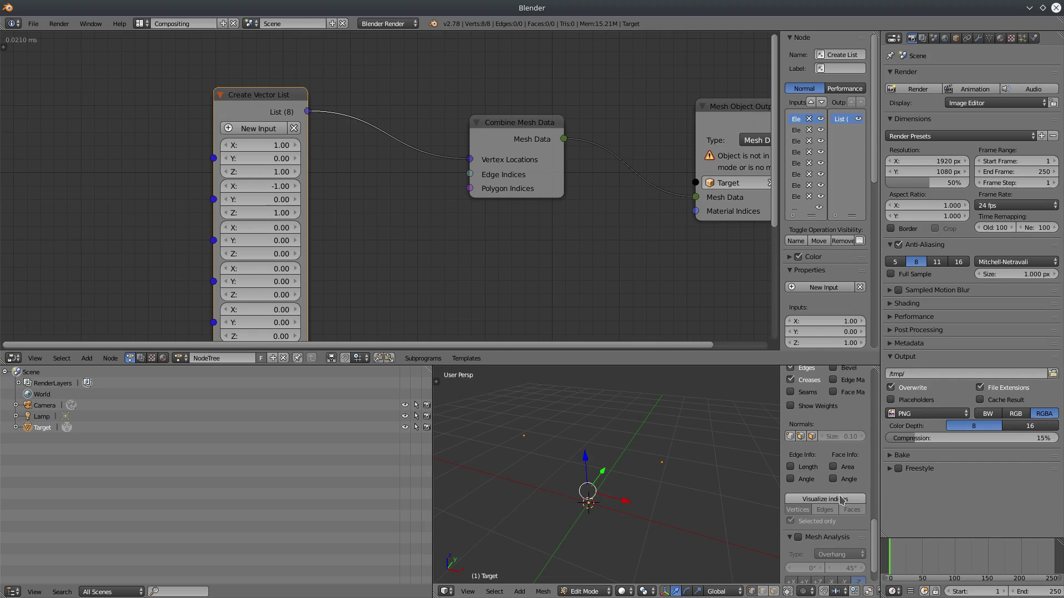
{"action": "left_click", "coordinate": [798, 501]}
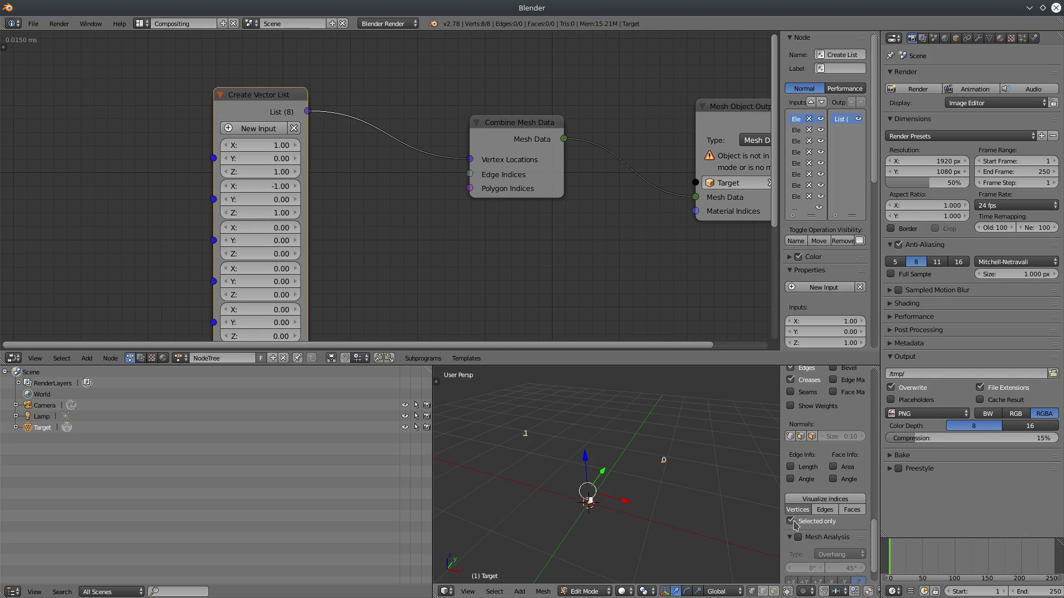
{"action": "middle_click_drag", "start_coordinate": [577, 492], "coordinate": [581, 478]}
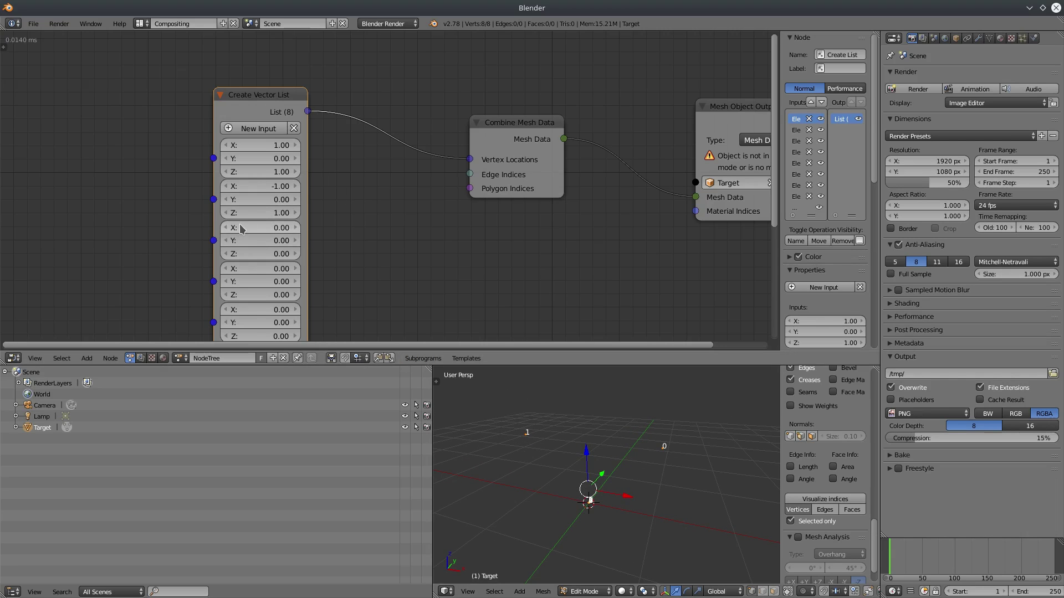
Return Target to Object Mode and set the third vector's X value to 1.
{"action": "left_click", "coordinate": [261, 227]}
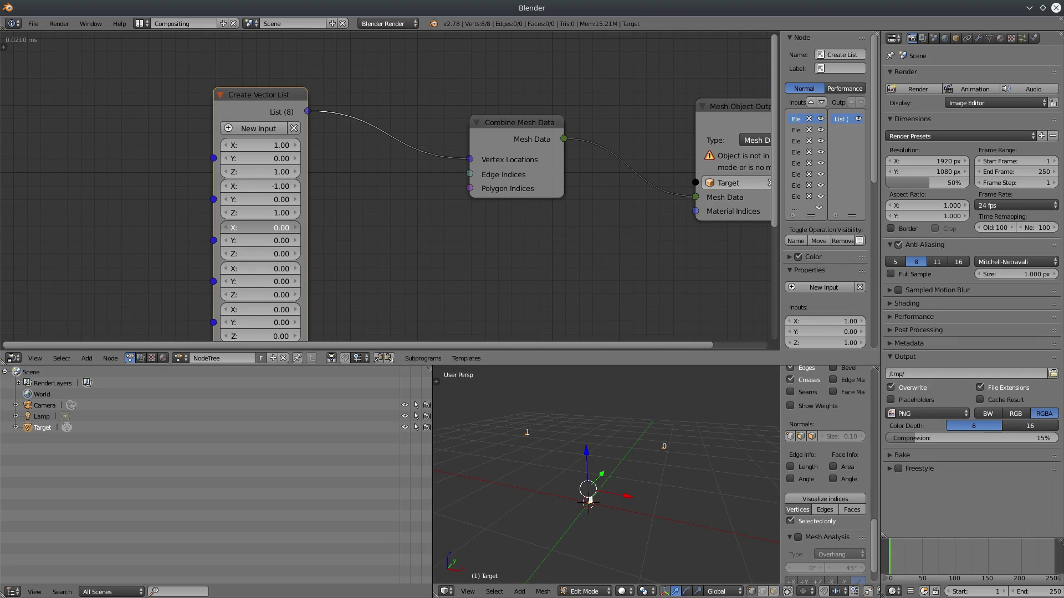
{"action": "left_click_drag", "start_coordinate": [261, 228], "coordinate": [380, 256]}
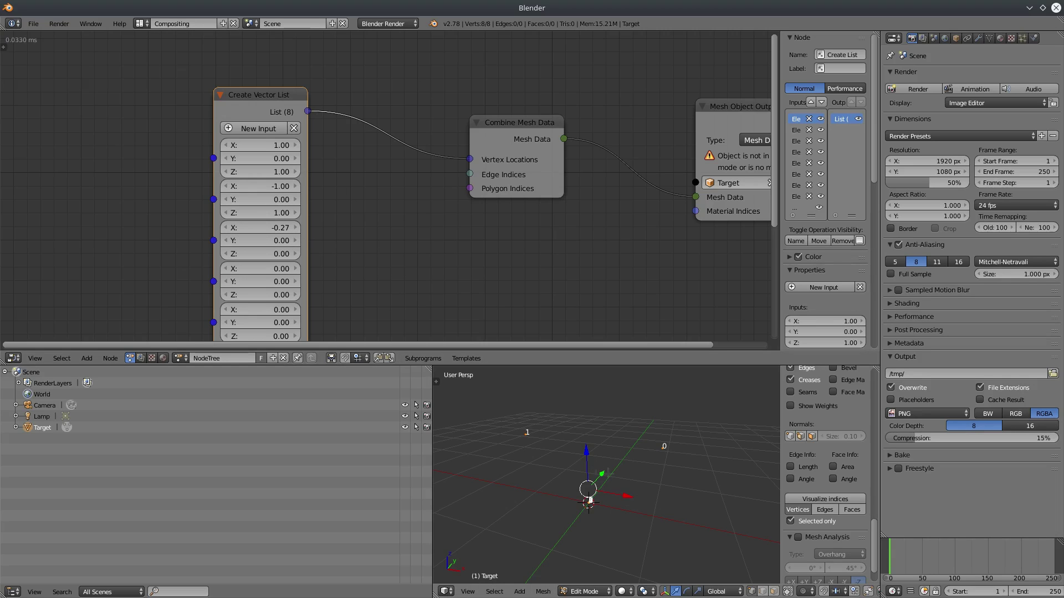
{"action": "key", "text": "Tab"}
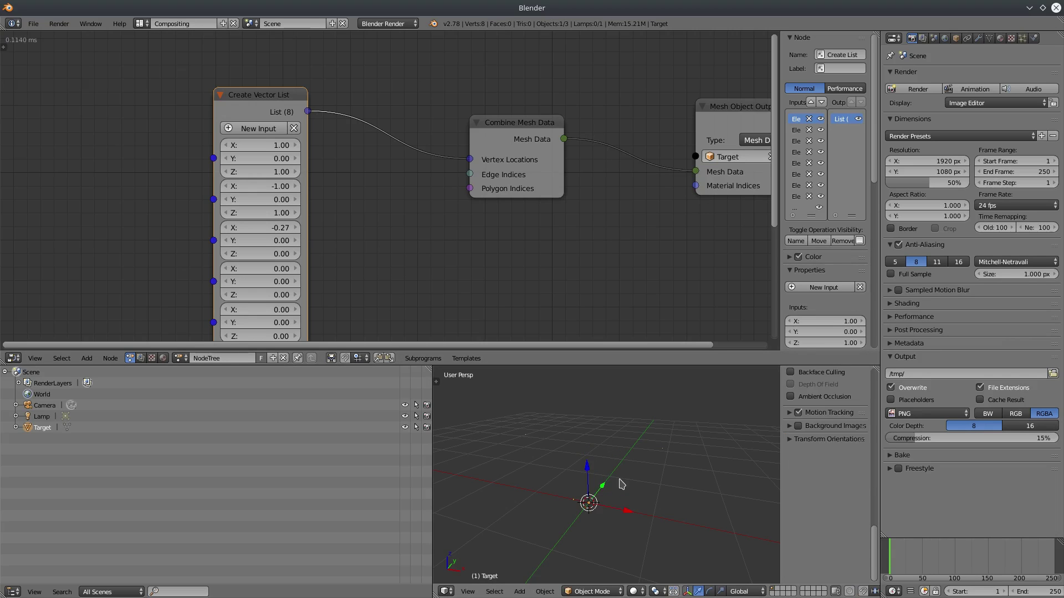
{"action": "left_click", "coordinate": [274, 229]}
{"action": "type", "text": "1"}
{"action": "key", "text": "Return"}
{"action": "middle_click_drag", "start_coordinate": [605, 531], "coordinate": [602, 498]}
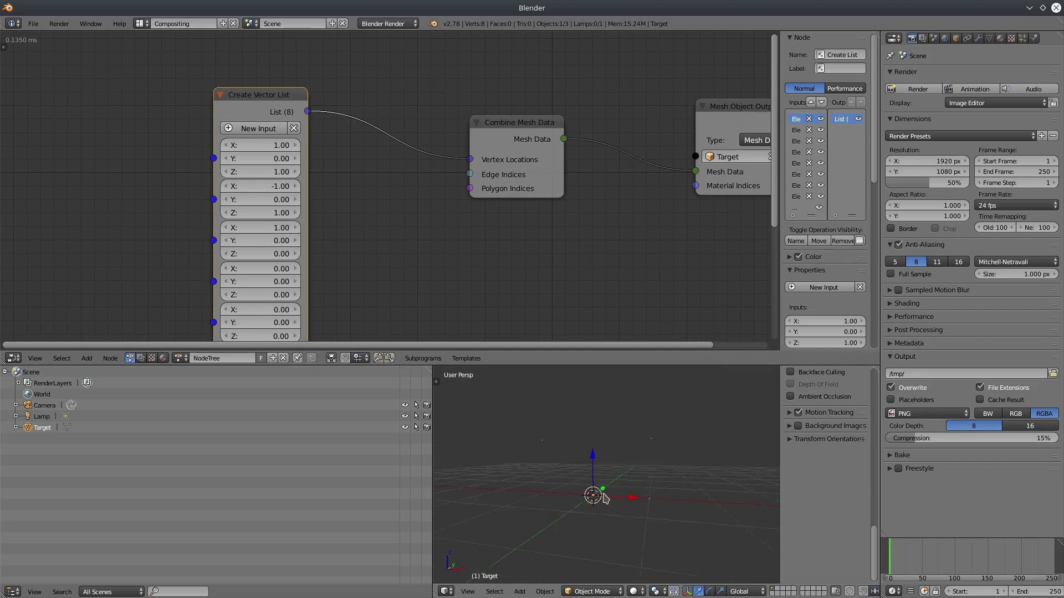
Set the third vector in the Create Vector List node to X -1 and Z -1.
{"action": "middle_click_drag", "start_coordinate": [288, 304], "coordinate": [303, 280]}
{"action": "left_click", "coordinate": [284, 203]}
{"action": "type", "text": "-1"}
{"action": "key", "text": "Return"}
{"action": "left_click", "coordinate": [288, 228]}
{"action": "type", "text": "-1"}
{"action": "key", "text": "Return"}
{"action": "middle_click_drag", "start_coordinate": [499, 438], "coordinate": [499, 445]}
Set the fourth vector in the list to X 1 and Z -1, and check the vertices in the viewport.
{"action": "left_click", "coordinate": [268, 244]}
{"action": "type", "text": "1"}
{"action": "key", "text": "Return"}
{"action": "left_click_drag", "start_coordinate": [274, 270], "coordinate": [274, 276]}
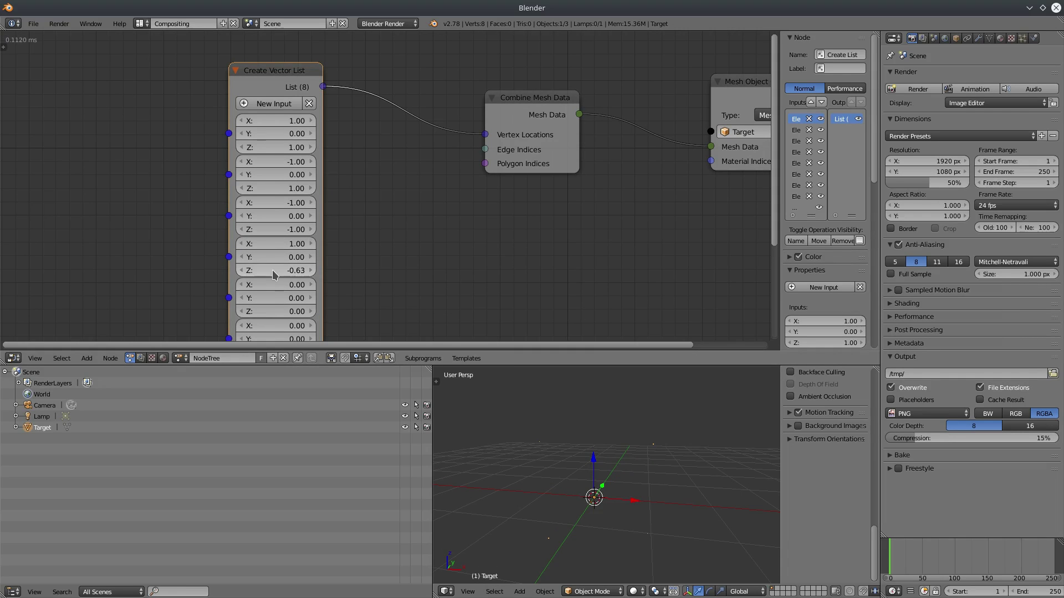
{"action": "double_click", "coordinate": [274, 275]}
{"action": "type", "text": "-1"}
{"action": "key", "text": "Return"}
{"action": "key", "text": "Tab"}
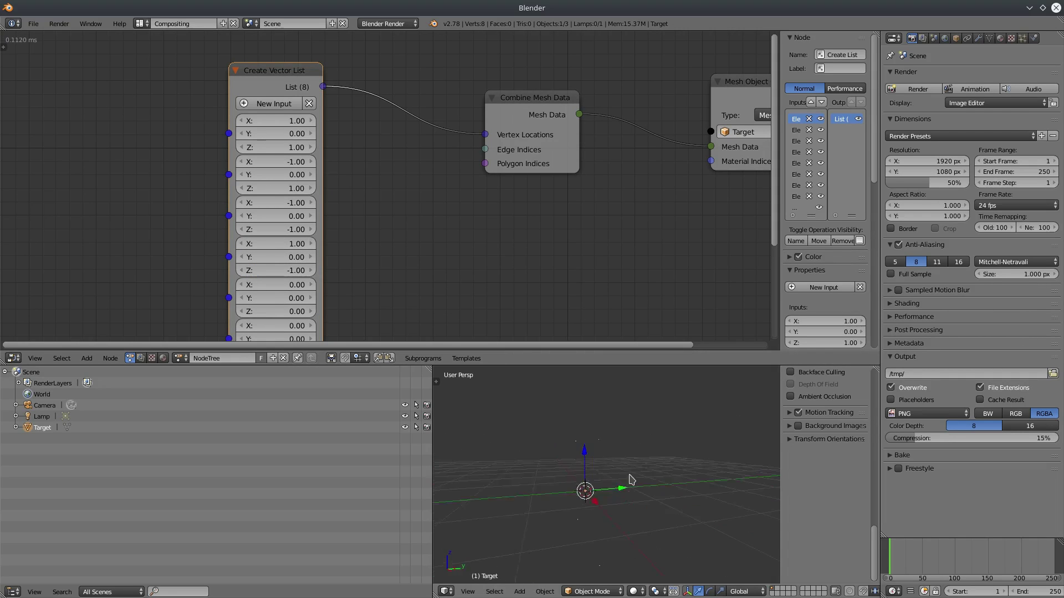
{"action": "middle_click_drag", "start_coordinate": [663, 493], "coordinate": [693, 484]}
{"action": "key", "text": "Tab"}
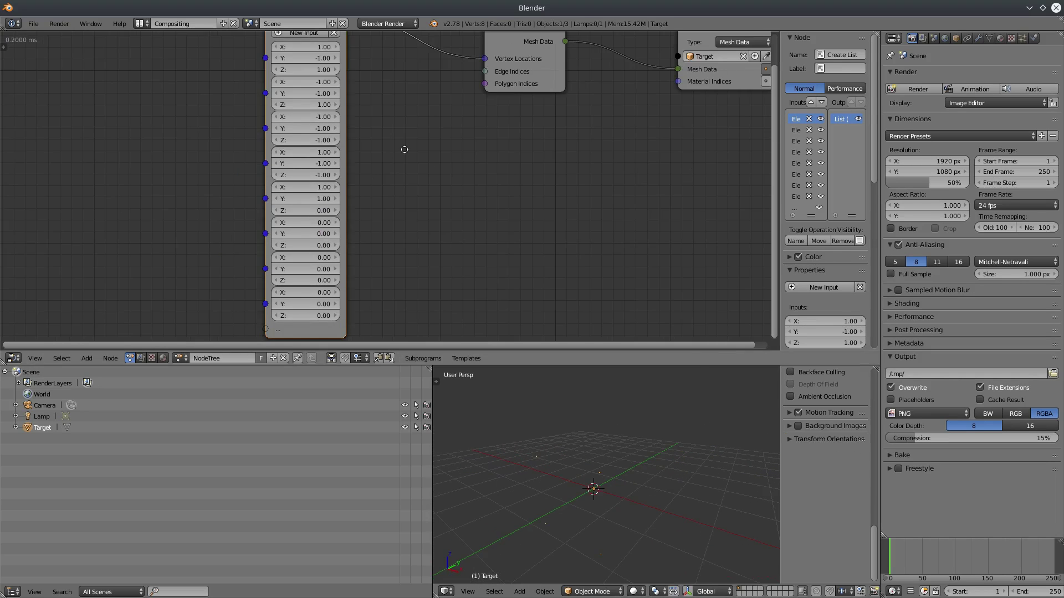
Add a cube mesh to the scene as a reference for the vertex locations.
{"action": "middle_click_drag", "start_coordinate": [404, 147], "coordinate": [482, 172]}
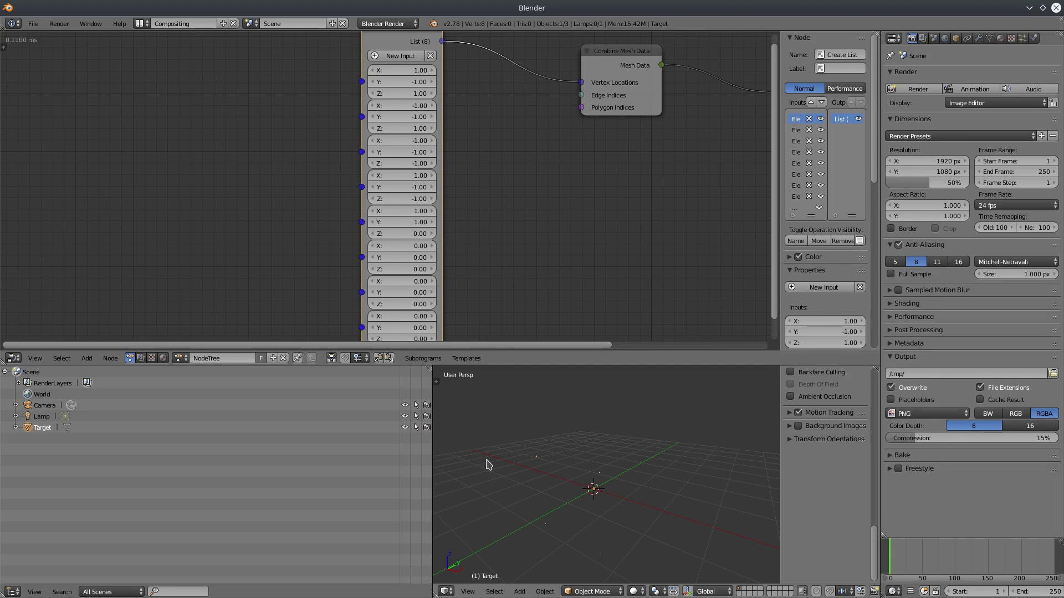
{"action": "key", "text": "shift+a"}
{"action": "mouse_move", "coordinate": [473, 427]}
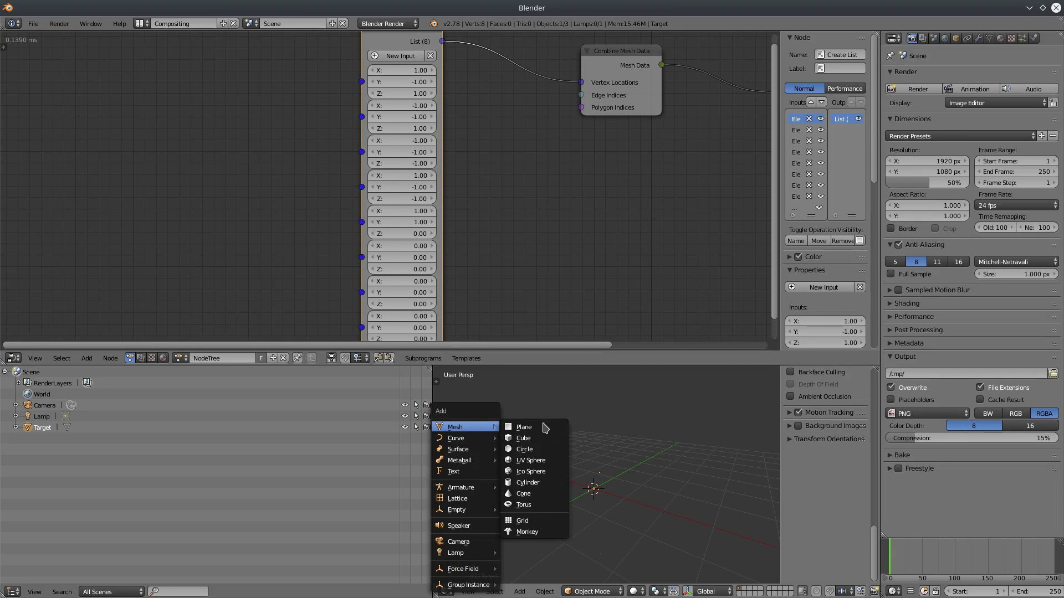
{"action": "left_click", "coordinate": [539, 438]}
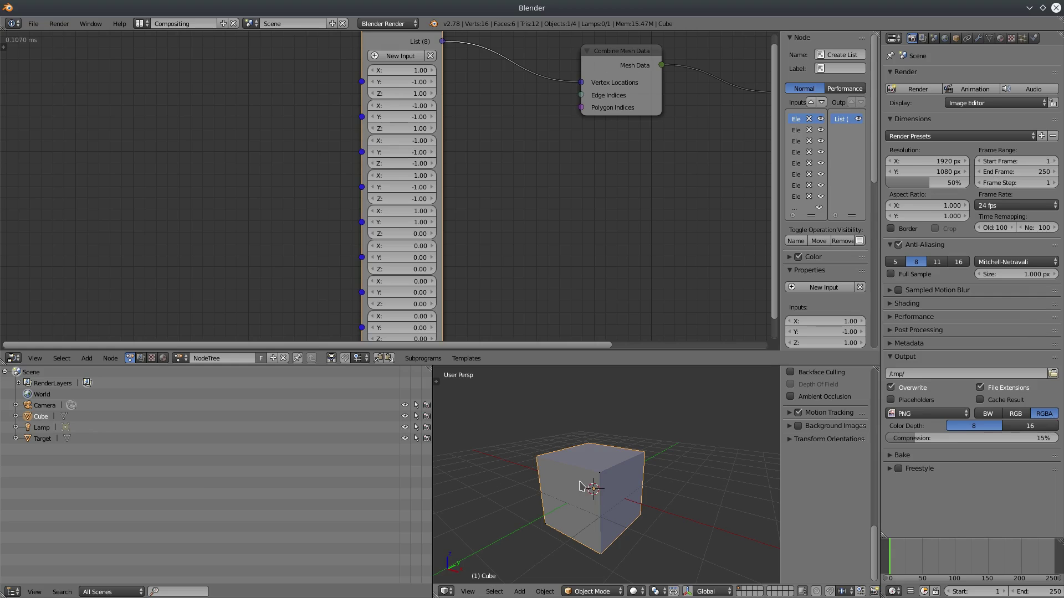
Add an Object Mesh Data node beside the Create Vector List node and assign the Cube object to it.
{"action": "left_click", "coordinate": [86, 358]}
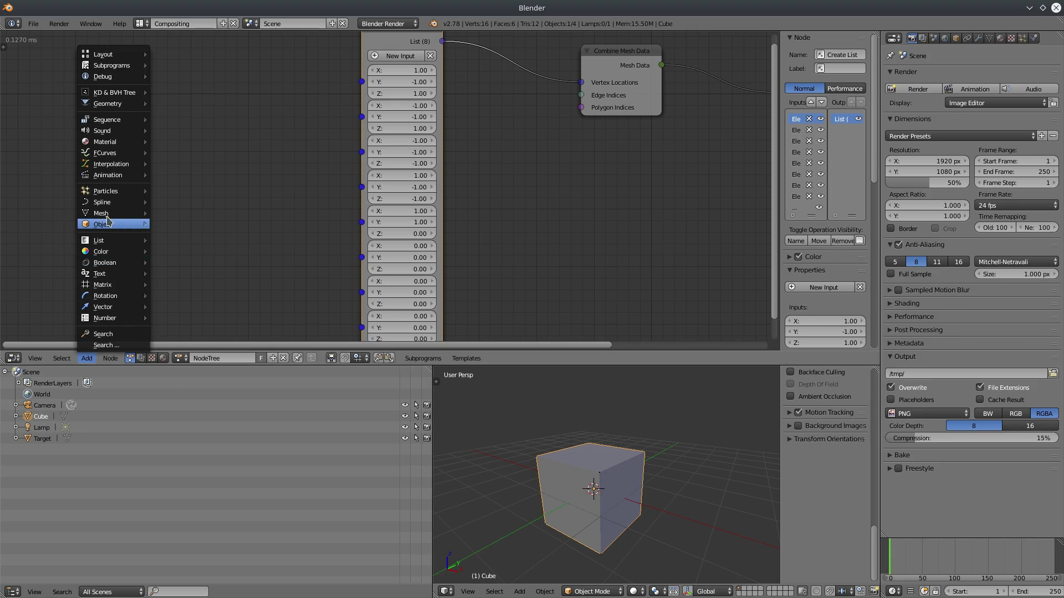
{"action": "mouse_move", "coordinate": [117, 213]}
{"action": "left_click", "coordinate": [161, 213]}
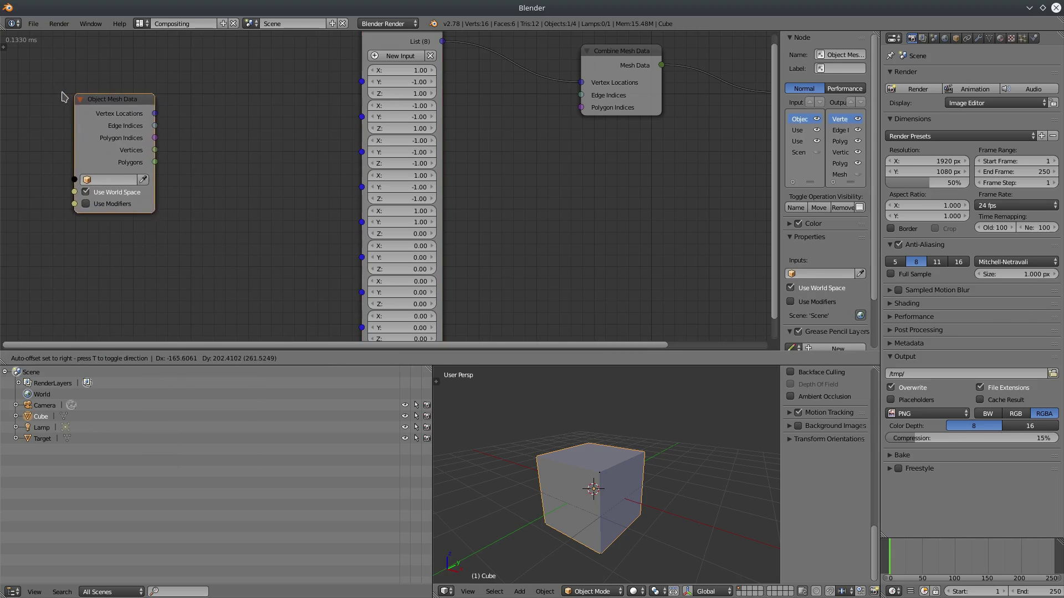
{"action": "left_click", "coordinate": [92, 177]}
{"action": "left_click", "coordinate": [88, 202]}
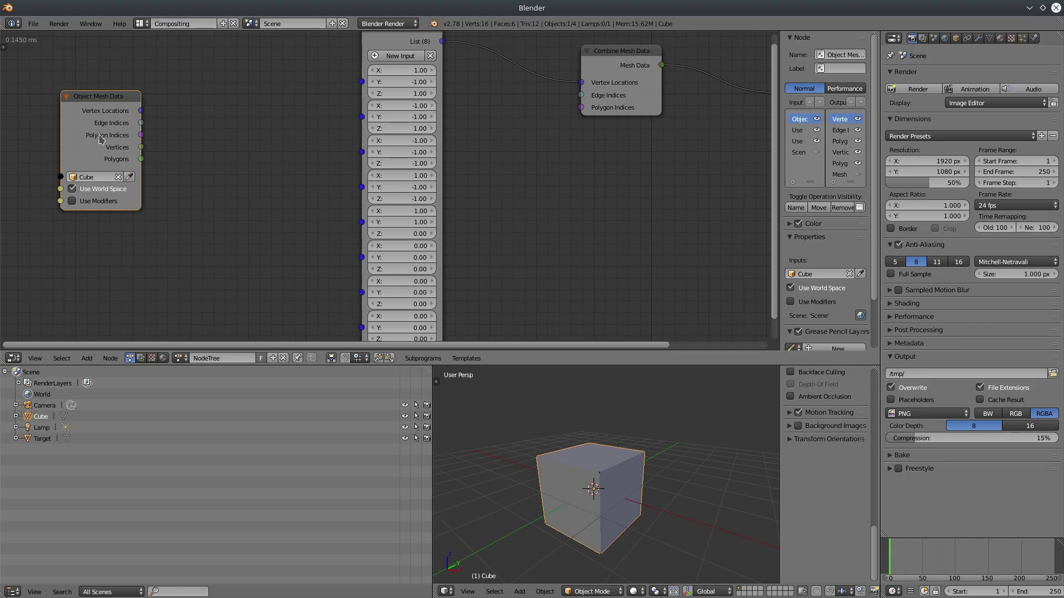
{"action": "left_click_drag", "start_coordinate": [103, 99], "coordinate": [63, 108]}
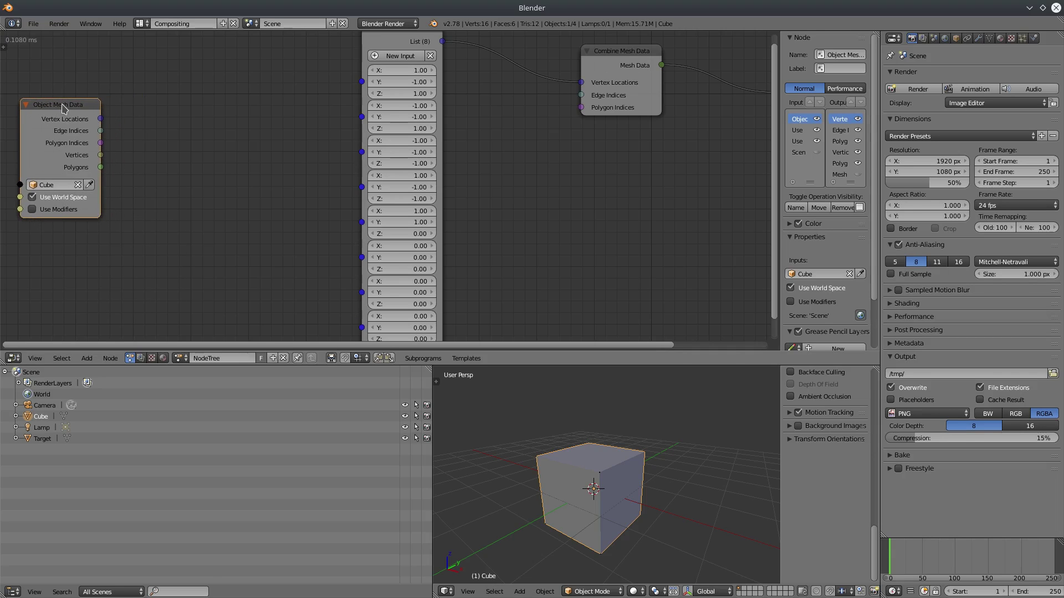
Attach a Debug Drawer to the Object Mesh Data node's Vertex Locations output and widen it in the maximized node editor.
{"action": "key", "text": "w"}
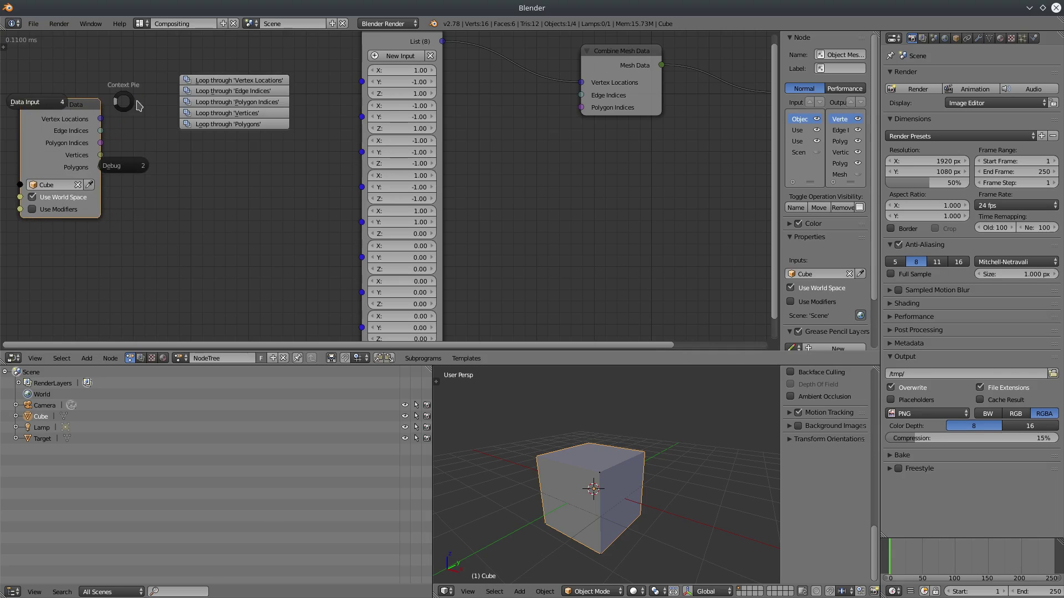
{"action": "left_click", "coordinate": [117, 165]}
{"action": "left_click", "coordinate": [97, 150]}
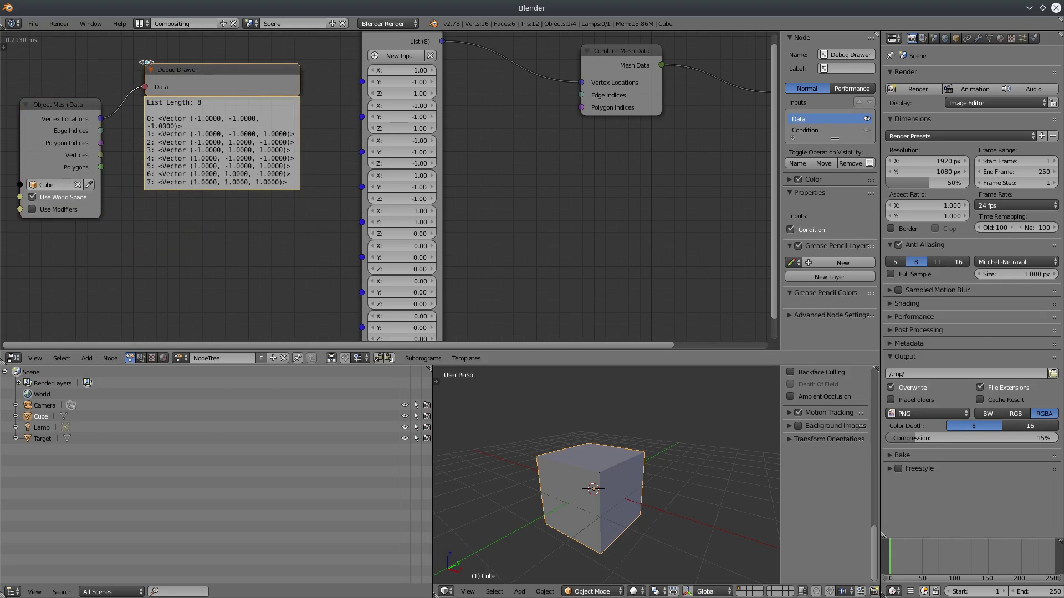
{"action": "middle_click_drag", "start_coordinate": [301, 255], "coordinate": [318, 274]}
{"action": "key", "text": "ctrl+space"}
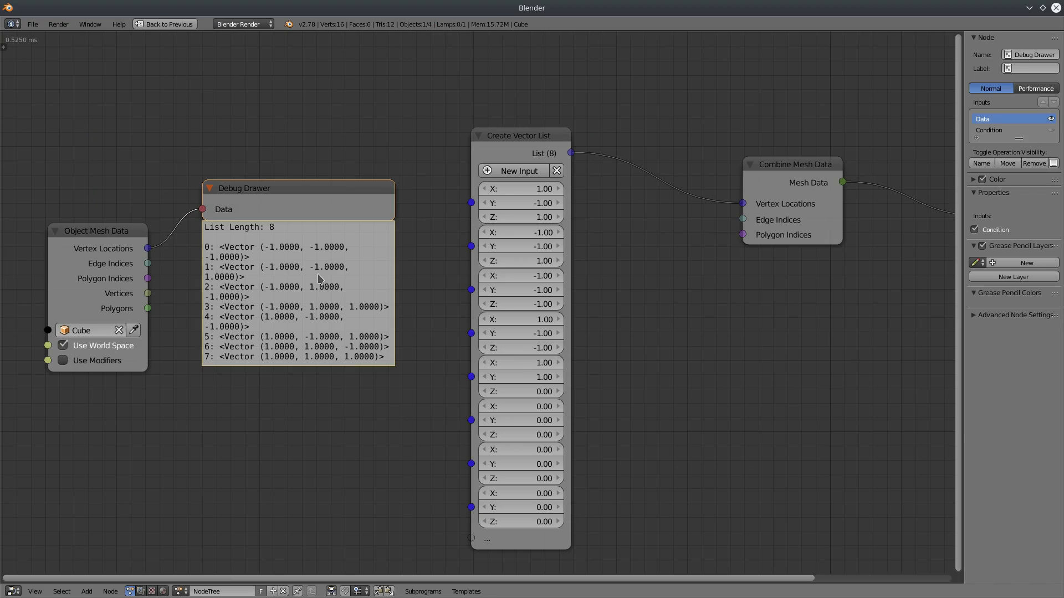
{"action": "left_click_drag", "start_coordinate": [111, 221], "coordinate": [79, 222]}
{"action": "mouse_move", "coordinate": [381, 218]}
{"action": "left_mouse_down"}
{"action": "mouse_move", "coordinate": [314, 217]}
{"action": "mouse_move", "coordinate": [398, 209]}
{"action": "left_mouse_up"}
Set the first seven vectors in the Create Vector List node to the cube's coordinates for indices 0 to 6 in the Debug Drawer.
{"action": "middle_click_drag", "start_coordinate": [647, 255], "coordinate": [675, 210]}
{"action": "left_click", "coordinate": [575, 148]}
{"action": "type", "text": "-1"}
{"action": "key", "text": "Tab"}
{"action": "key", "text": "Tab"}
{"action": "type", "text": "-1"}
{"action": "key", "text": "Tab"}
{"action": "key", "text": "Tab"}
{"action": "key", "text": "Tab"}
{"action": "type", "text": "-1"}
{"action": "key", "text": "Tab"}
{"action": "type", "text": "1"}
{"action": "key", "text": "Tab"}
{"action": "key", "text": "Tab"}
{"action": "type", "text": "1"}
{"action": "key", "text": "Return"}
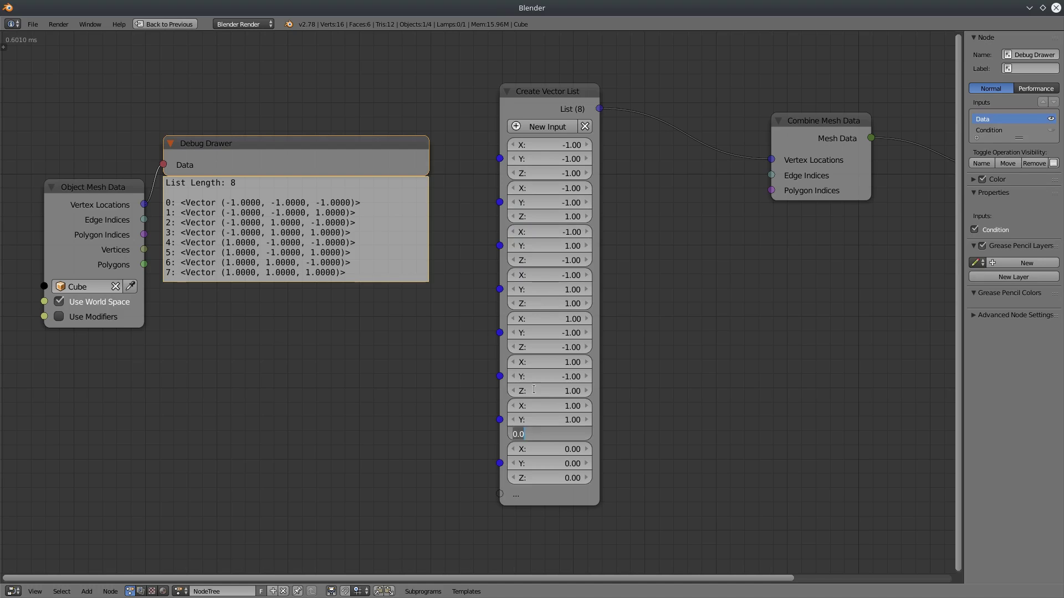
{"action": "key", "text": "Tab"}
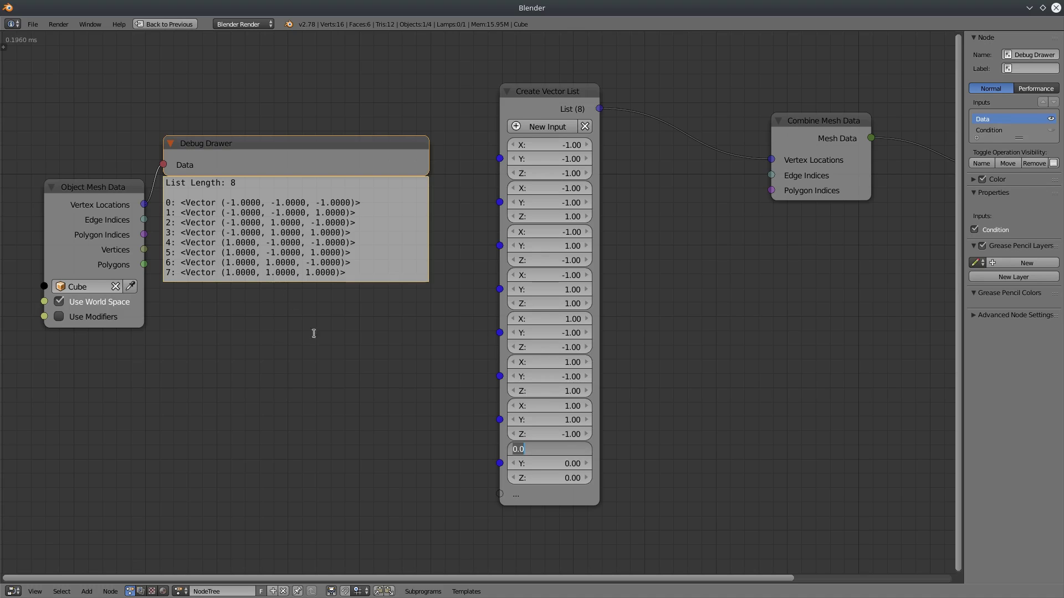
Set the eighth vector to X 1, Y 1 and Z 1, and restore the normal screen layout.
{"action": "type", "text": "1"}
{"action": "key", "text": "Tab"}
{"action": "type", "text": "1"}
{"action": "key", "text": "Tab"}
{"action": "type", "text": "1"}
{"action": "key", "text": "Return"}
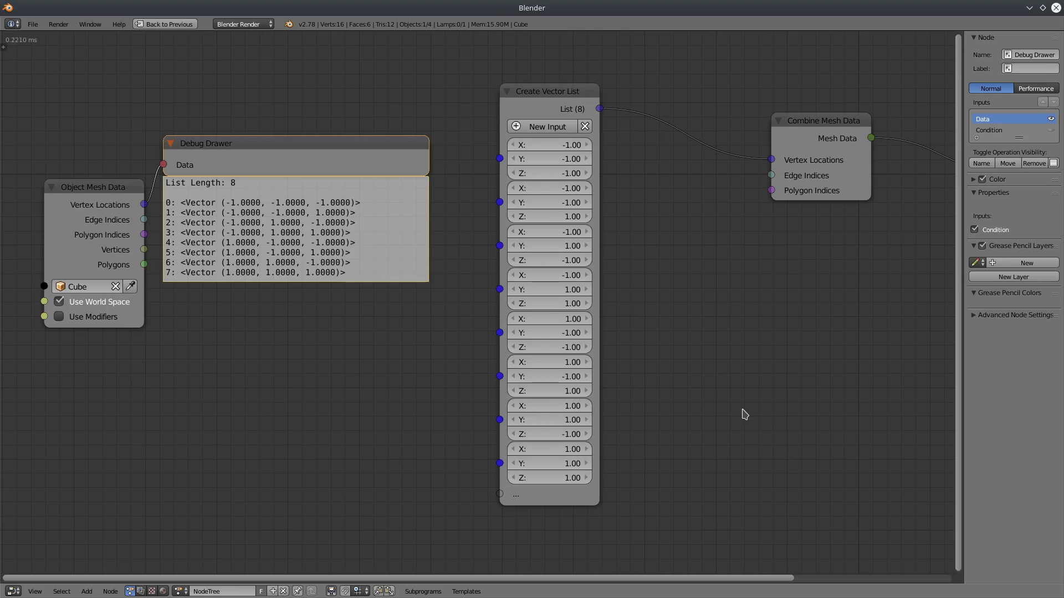
{"action": "key", "text": "ctrl+Up"}
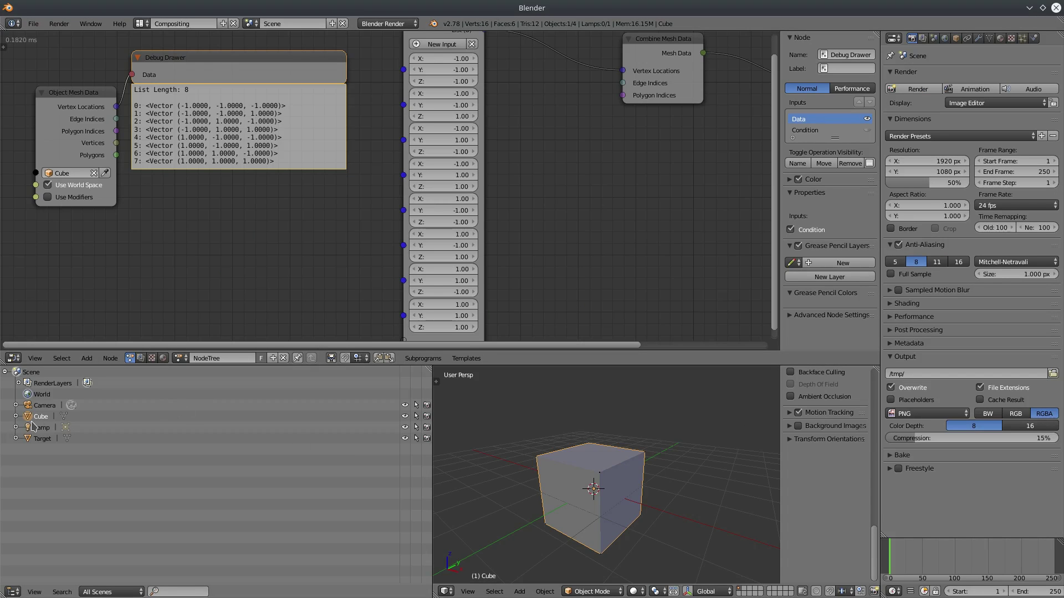
Delete the reference Cube object from the scene.
{"action": "key", "text": "x"}
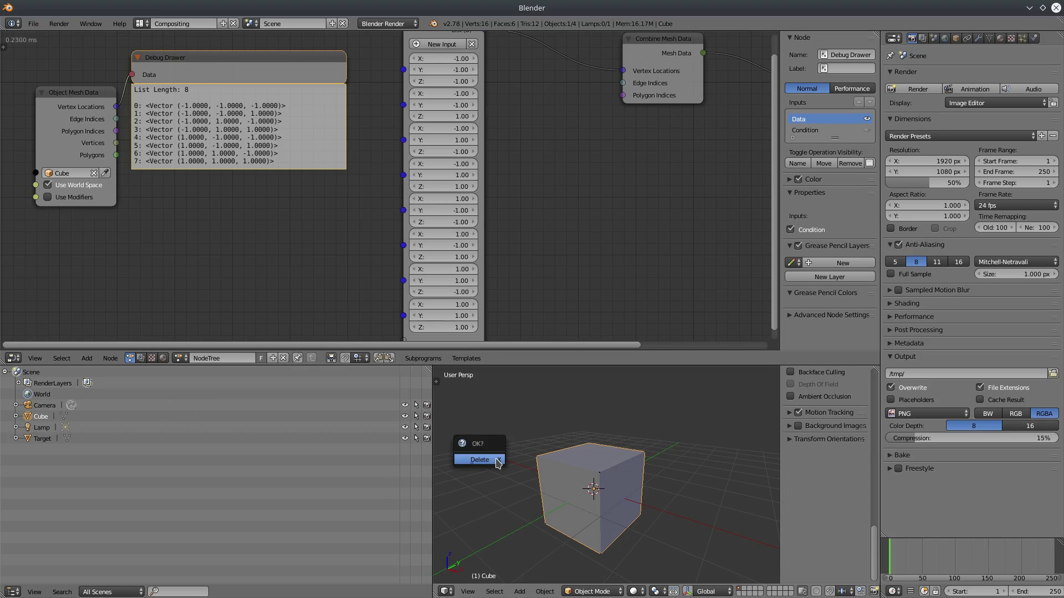
{"action": "left_click", "coordinate": [497, 462]}
{"action": "mouse_move", "coordinate": [635, 507]}
{"action": "middle_mouse_down"}
{"action": "mouse_move", "coordinate": [641, 520]}
{"action": "mouse_move", "coordinate": [632, 499]}
{"action": "middle_mouse_up"}
Select the Target object and enter Edit Mode to inspect its indexed vertices.
{"action": "left_click", "coordinate": [37, 429]}
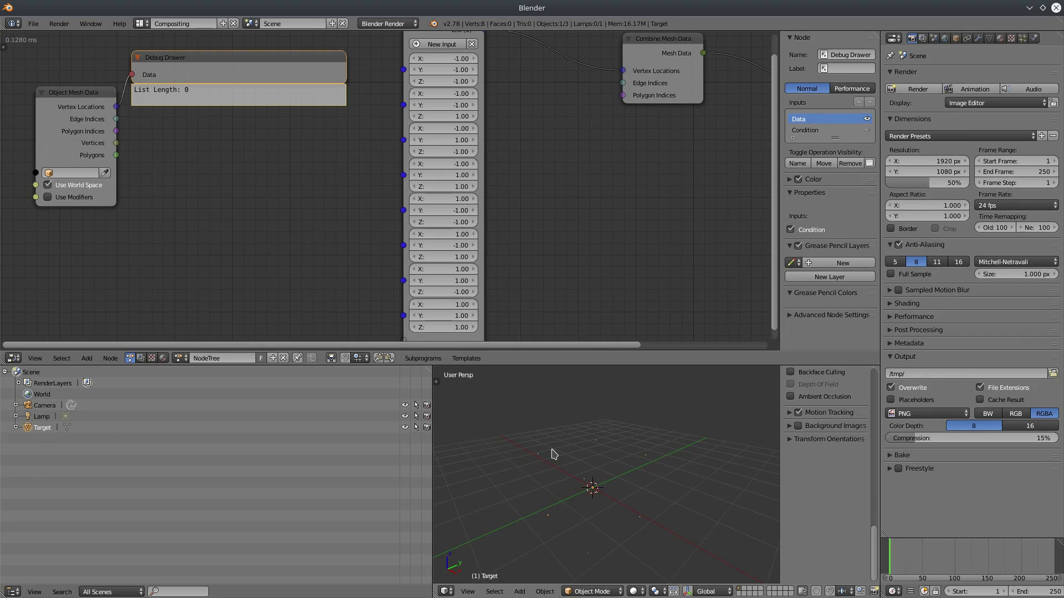
{"action": "key", "text": "Tab"}
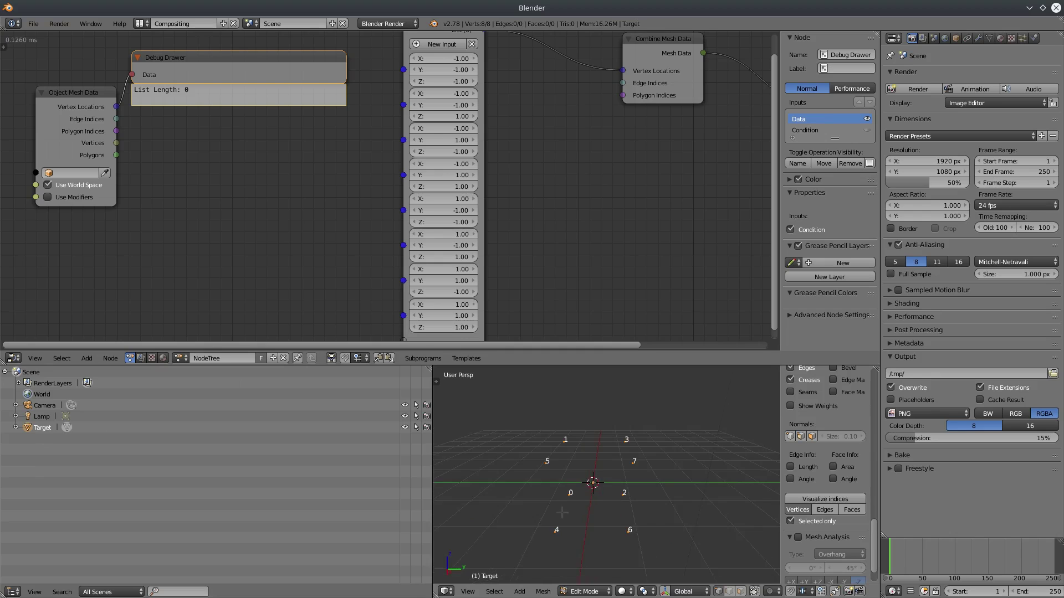
{"action": "middle_click_drag", "start_coordinate": [621, 501], "coordinate": [636, 516]}
Delete the Object Mesh Data and Debug Drawer nodes.
{"action": "left_click", "coordinate": [96, 102]}
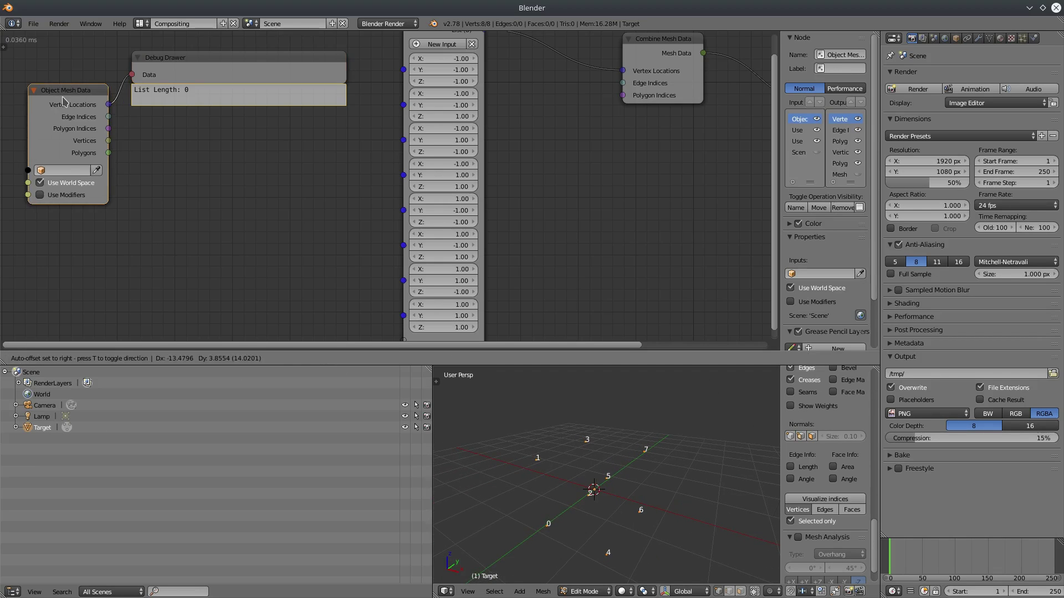
{"action": "key", "text": "x"}
{"action": "left_click", "coordinate": [216, 67]}
{"action": "key", "text": "x"}
Space the Create Vector List, Combine Mesh Data and Mesh Object Output nodes farther apart.
{"action": "middle_click_drag", "start_coordinate": [275, 183], "coordinate": [216, 305]}
{"action": "scroll", "coordinate": [268, 219], "scroll_direction": "up", "scroll_amount": 1}
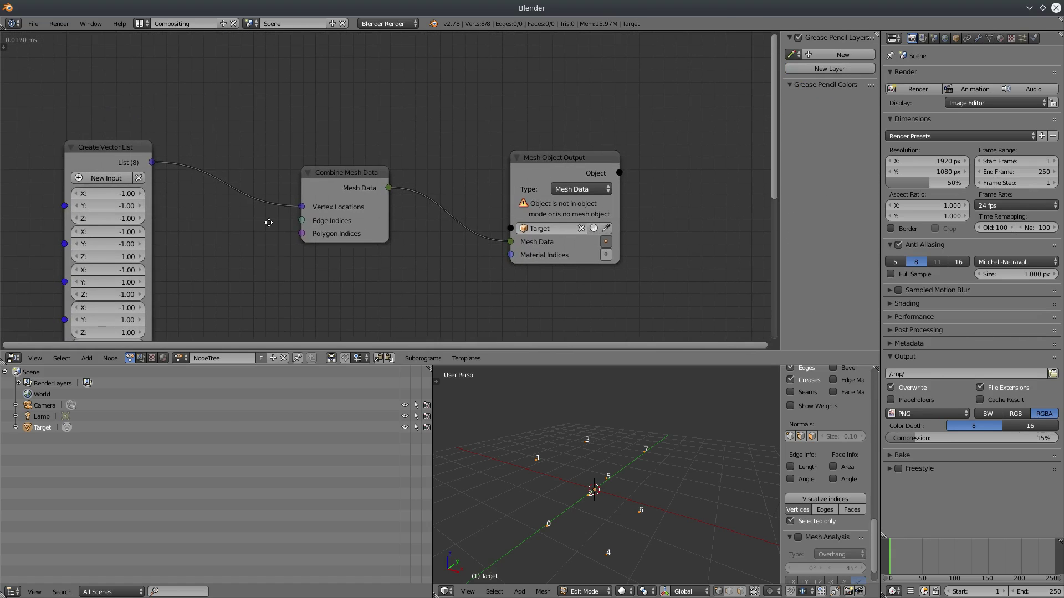
{"action": "middle_click_drag", "start_coordinate": [269, 223], "coordinate": [238, 147]}
{"action": "mouse_move", "coordinate": [645, 475]}
{"action": "middle_mouse_down"}
{"action": "mouse_move", "coordinate": [640, 438]}
{"action": "mouse_move", "coordinate": [641, 472]}
{"action": "middle_mouse_up"}
{"action": "middle_click_drag", "start_coordinate": [451, 243], "coordinate": [466, 254]}
{"action": "left_click_drag", "start_coordinate": [561, 90], "coordinate": [612, 91]}
{"action": "left_click_drag", "start_coordinate": [329, 107], "coordinate": [365, 111]}
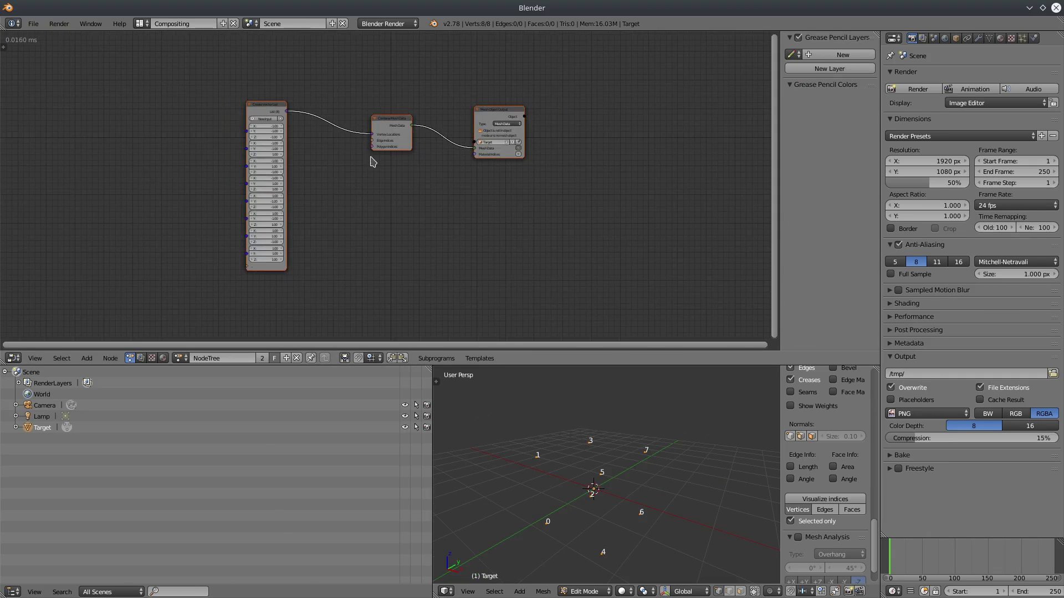
{"action": "scroll", "coordinate": [371, 157], "scroll_direction": "up", "scroll_amount": 9}
{"action": "middle_click_drag", "start_coordinate": [403, 143], "coordinate": [407, 217]}
{"action": "scroll", "coordinate": [406, 254], "scroll_direction": "up", "scroll_amount": 2}
{"action": "key", "text": "a"}
{"action": "left_click_drag", "start_coordinate": [119, 79], "coordinate": [77, 75]}
{"action": "left_click_drag", "start_coordinate": [396, 109], "coordinate": [431, 122]}
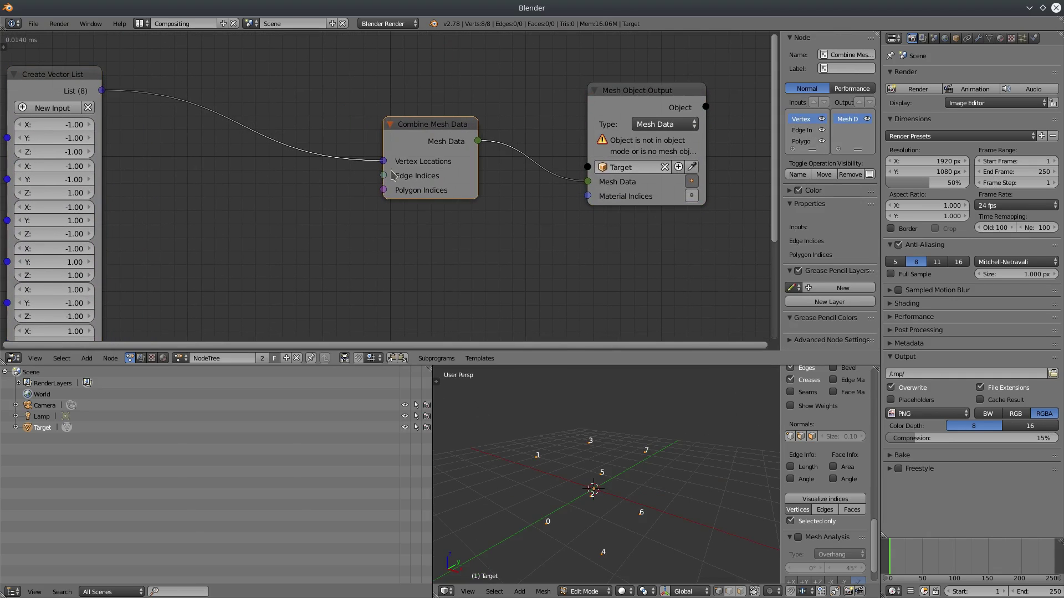
Add a Create Edge Indices node and connect it to the Edge Indices input of Combine Mesh Data.
{"action": "left_click", "coordinate": [87, 358]}
{"action": "mouse_move", "coordinate": [119, 214]}
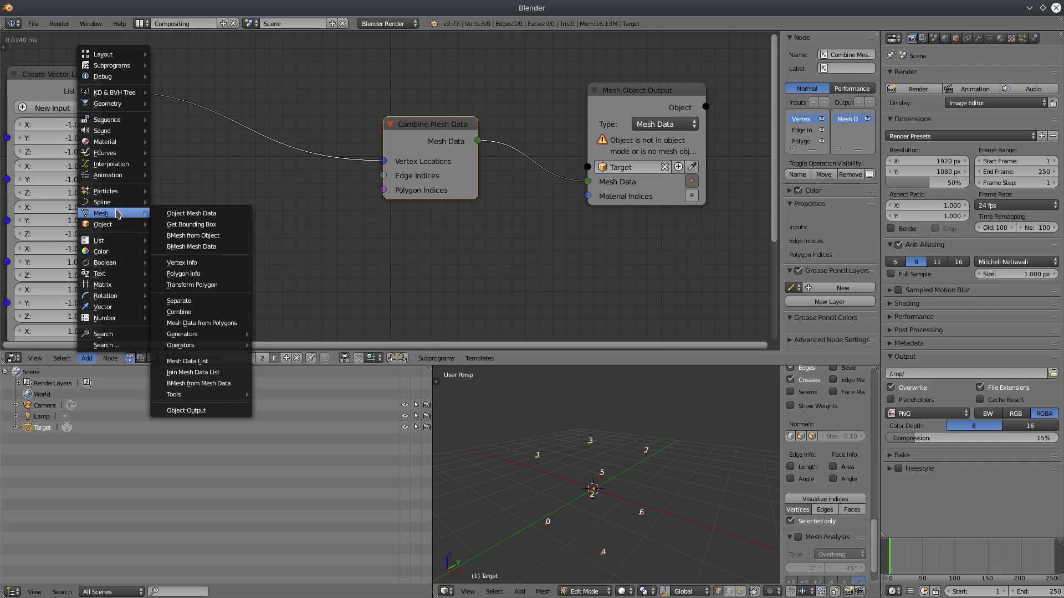
{"action": "mouse_move", "coordinate": [203, 349]}
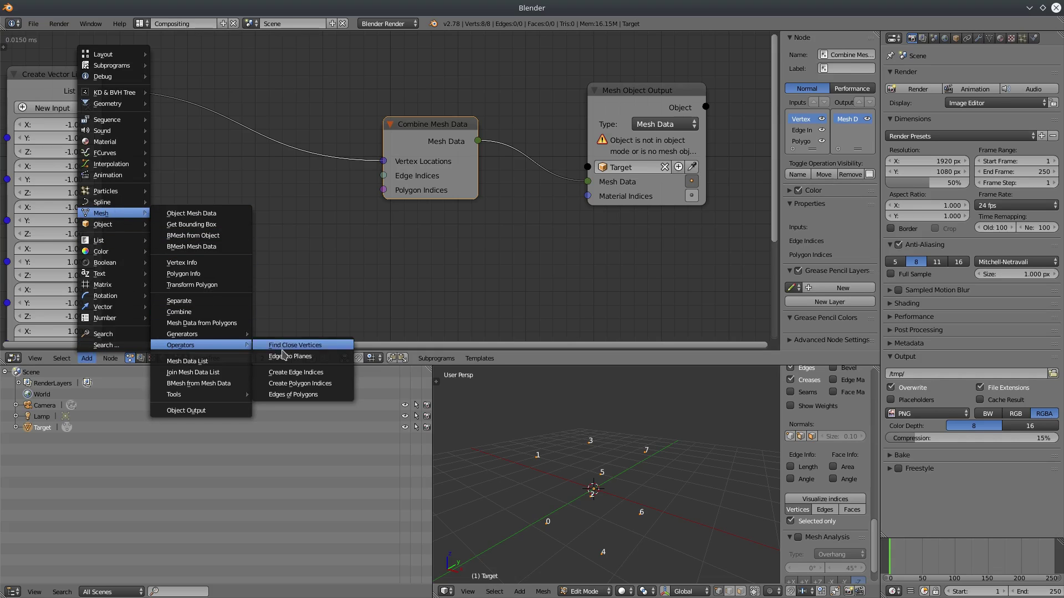
{"action": "left_click", "coordinate": [304, 373]}
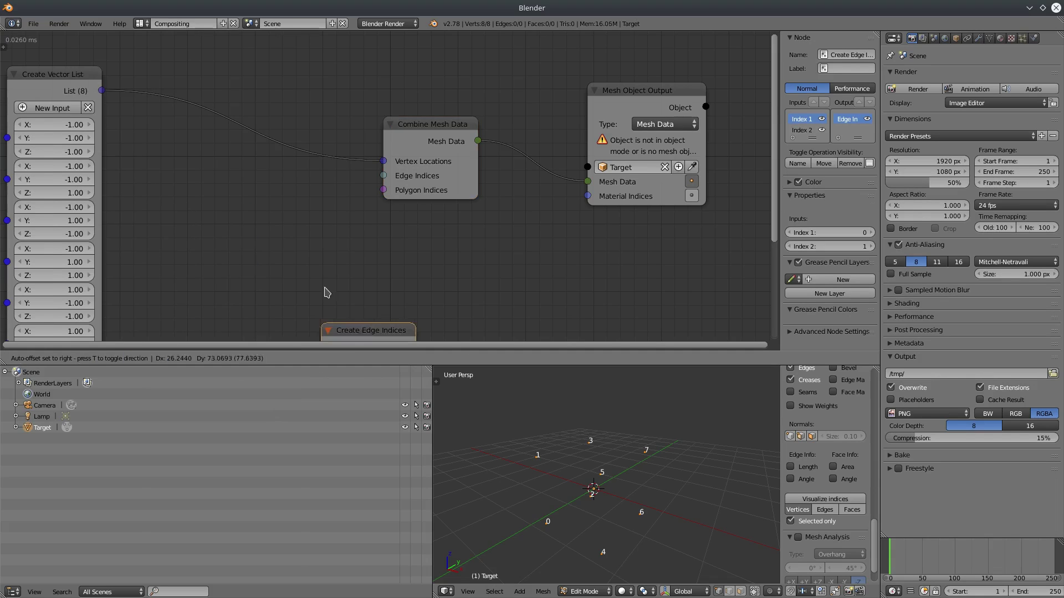
{"action": "left_click", "coordinate": [217, 205]}
{"action": "middle_click_drag", "start_coordinate": [476, 253], "coordinate": [607, 229]}
{"action": "scroll", "coordinate": [443, 207], "scroll_direction": "up", "scroll_amount": 1}
{"action": "left_click_drag", "start_coordinate": [375, 183], "coordinate": [339, 177]}
{"action": "left_click_drag", "start_coordinate": [405, 194], "coordinate": [520, 147]}
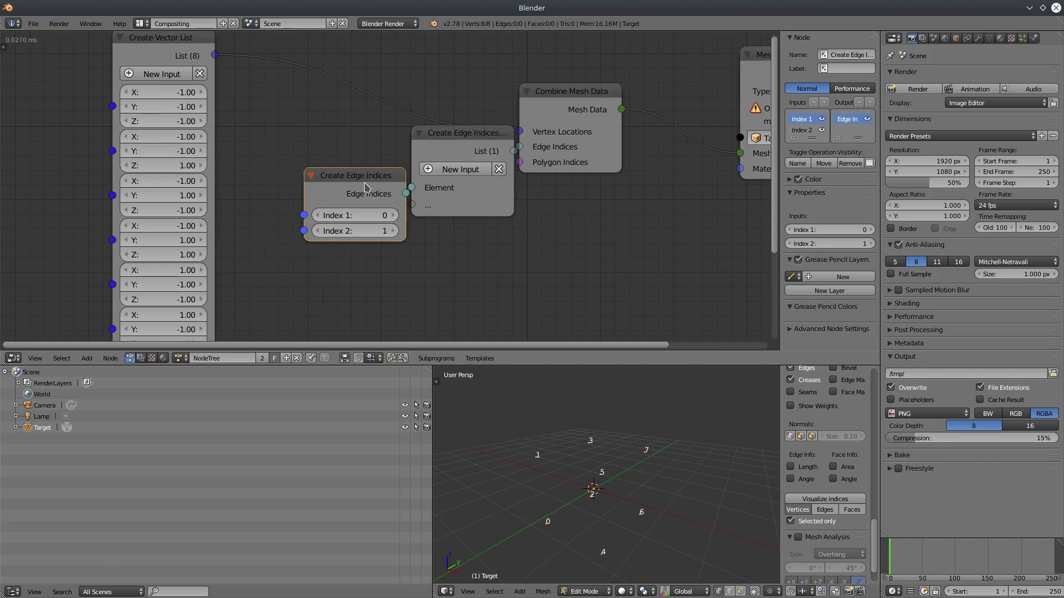
Space out the Create Edge Indices node and its list node, then refresh Target by toggling out of and into Edit Mode.
{"action": "left_click_drag", "start_coordinate": [340, 191], "coordinate": [265, 201]}
{"action": "left_click_drag", "start_coordinate": [459, 142], "coordinate": [427, 167]}
{"action": "key", "text": "Tab"}
{"action": "middle_click_drag", "start_coordinate": [579, 515], "coordinate": [615, 485]}
{"action": "key", "text": "Tab"}
{"action": "middle_click_drag", "start_coordinate": [551, 490], "coordinate": [556, 478]}
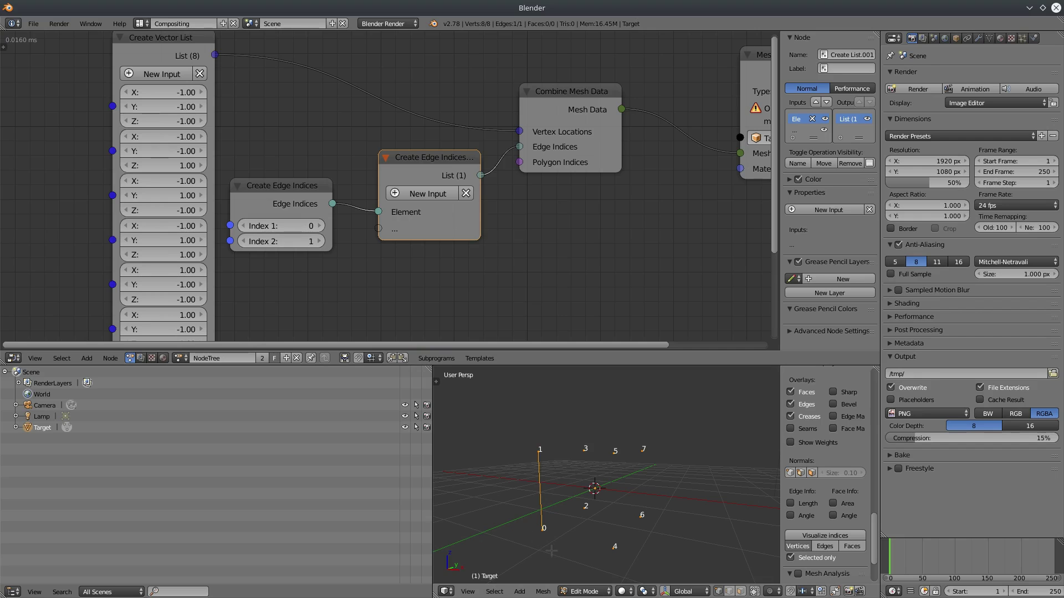
Move the Create Vector List and Create Edge Indices nodes farther away from the edge list node.
{"action": "middle_click_drag", "start_coordinate": [332, 233], "coordinate": [427, 235]}
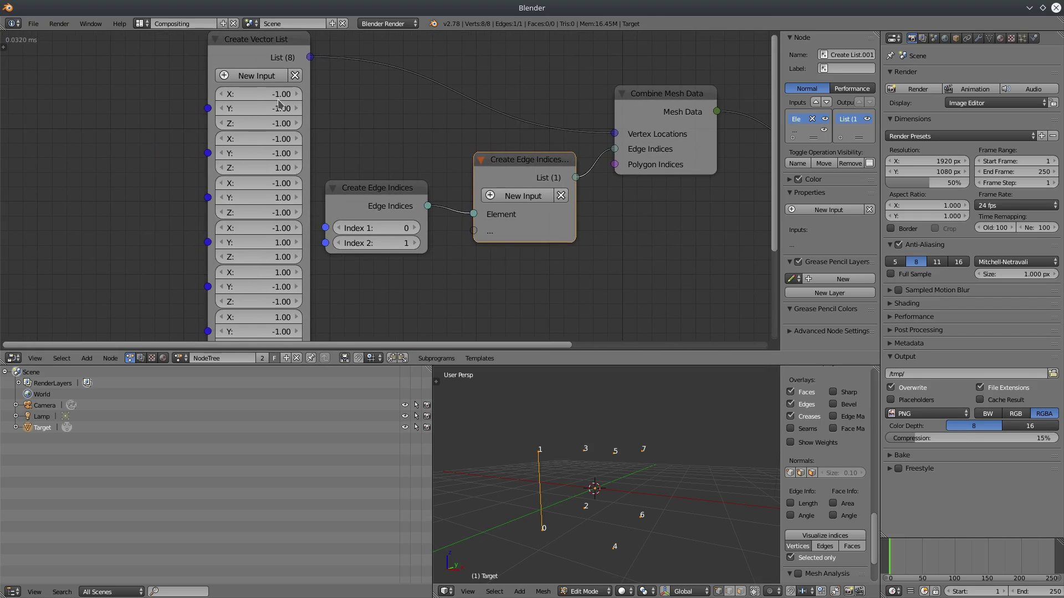
{"action": "left_click_drag", "start_coordinate": [284, 39], "coordinate": [76, 339]}
{"action": "left_click_drag", "start_coordinate": [410, 200], "coordinate": [334, 157]}
Duplicate the Create Edge Indices node, connect the copy to the edge list, and set its Index 2 to 4.
{"action": "key", "text": "shift+d"}
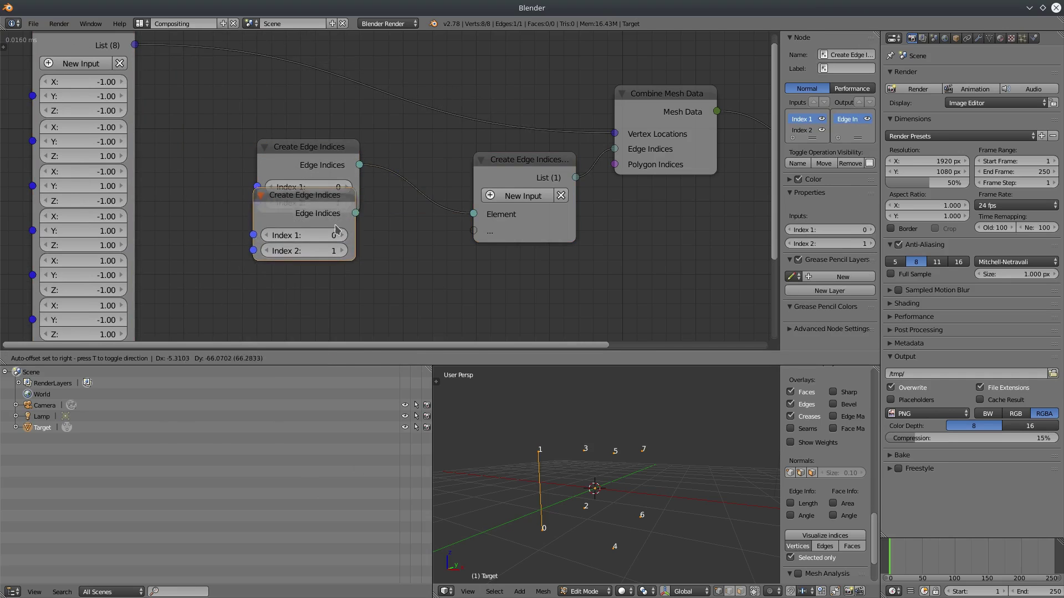
{"action": "left_click", "coordinate": [332, 259]}
{"action": "middle_click_drag", "start_coordinate": [358, 279], "coordinate": [333, 210]}
{"action": "left_click_drag", "start_coordinate": [333, 206], "coordinate": [451, 164]}
{"action": "middle_click_drag", "start_coordinate": [581, 543], "coordinate": [564, 544]}
{"action": "left_click", "coordinate": [295, 242]}
{"action": "key", "text": "Return"}
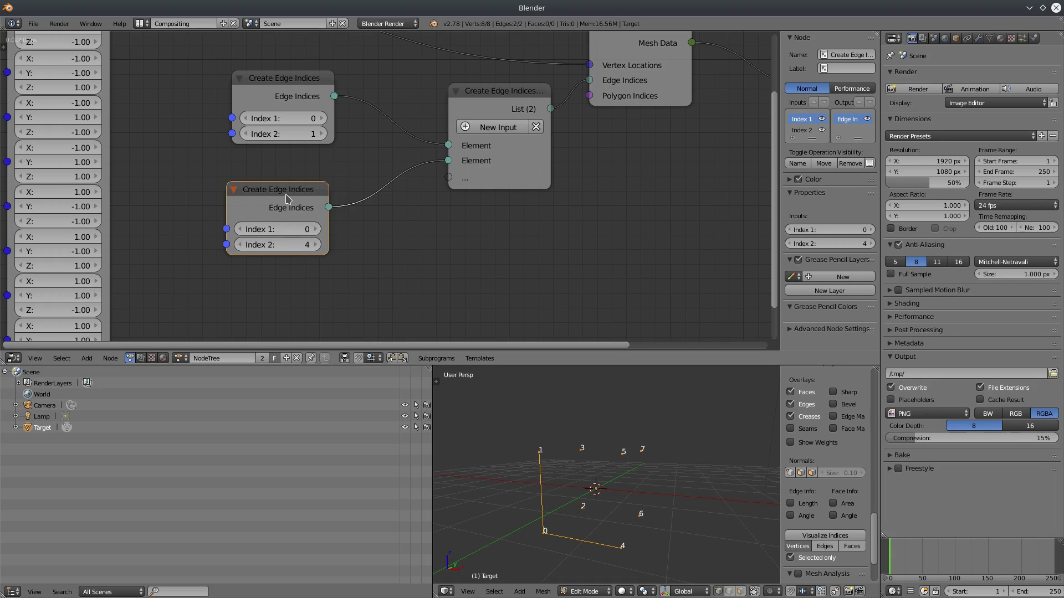
Duplicate the edge node again, set its indices to 4 and 5, and connect it to the edge list.
{"action": "key", "text": "shift+d"}
{"action": "left_click", "coordinate": [282, 292]}
{"action": "middle_click_drag", "start_coordinate": [364, 274], "coordinate": [359, 218]}
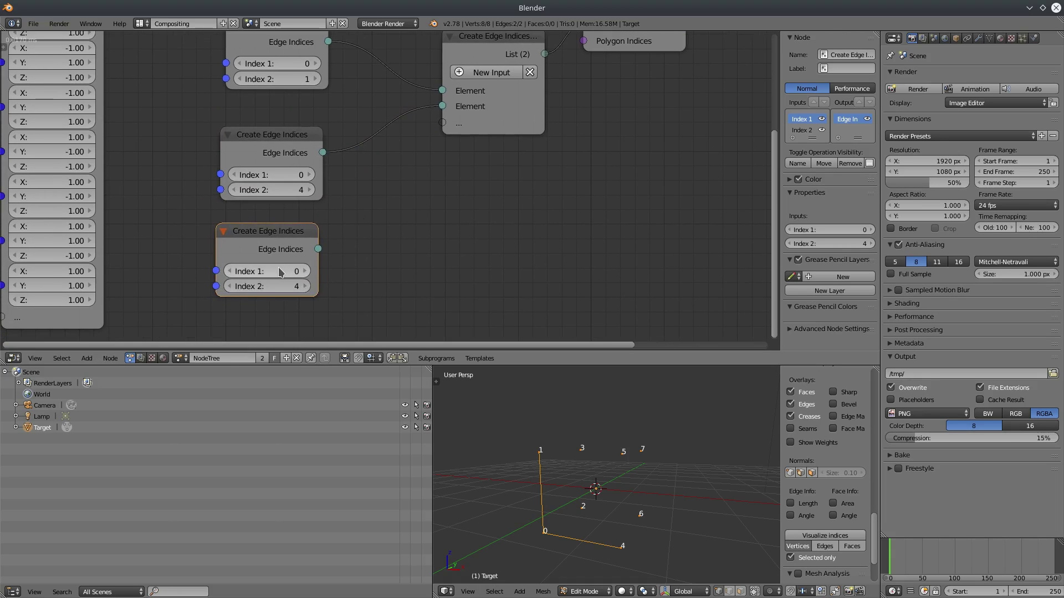
{"action": "left_click", "coordinate": [275, 271]}
{"action": "type", "text": "4"}
{"action": "key", "text": "Tab"}
{"action": "type", "text": "5"}
{"action": "key", "text": "Return"}
{"action": "left_click_drag", "start_coordinate": [319, 248], "coordinate": [442, 122]}
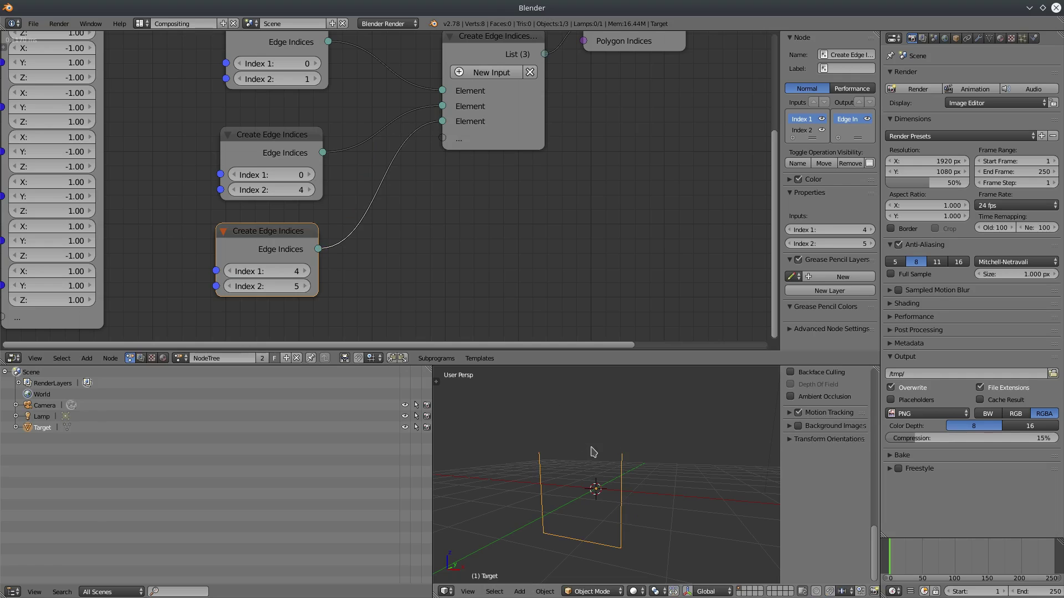
Create a fourth edge node by duplication, set its indices to 5 and 1, and connect it to the edge list.
{"action": "middle_click_drag", "start_coordinate": [358, 252], "coordinate": [362, 167]}
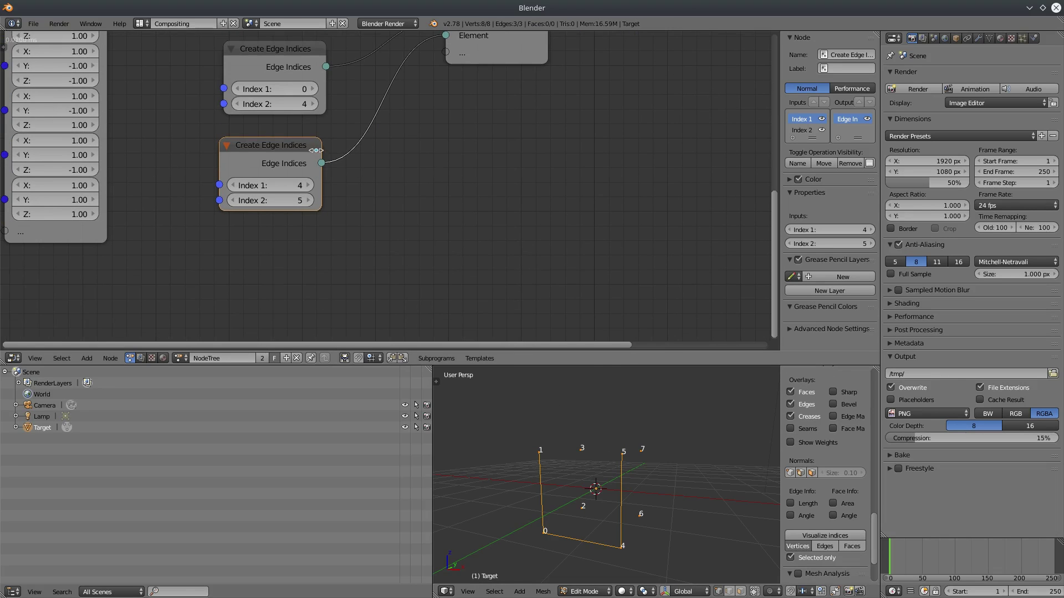
{"action": "key", "text": "shift+d"}
{"action": "left_click", "coordinate": [290, 266]}
{"action": "left_click", "coordinate": [285, 295]}
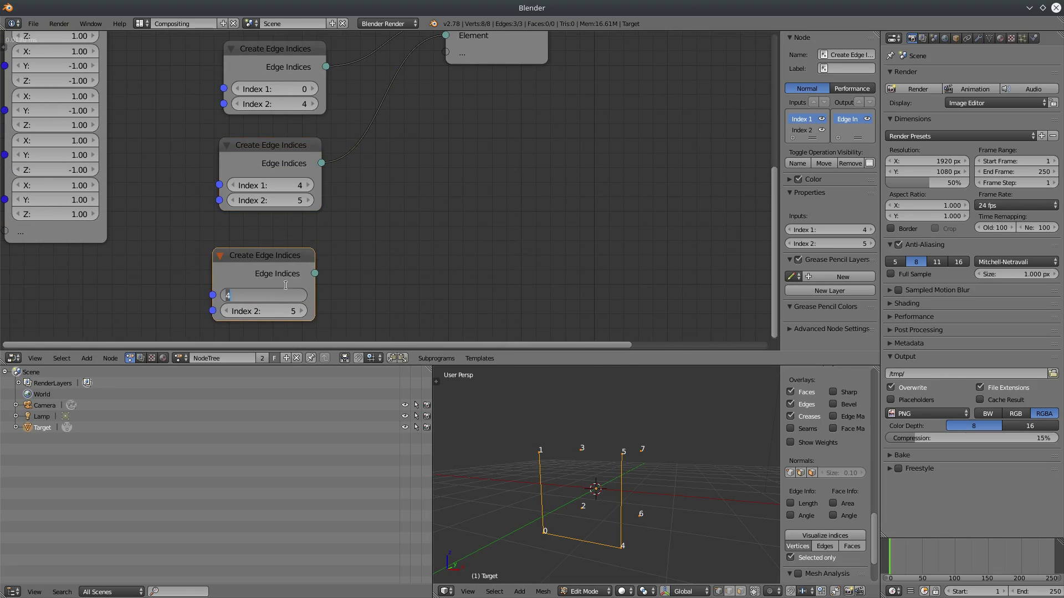
{"action": "type", "text": "5"}
{"action": "key", "text": "Tab"}
{"action": "type", "text": "1"}
{"action": "key", "text": "Return"}
{"action": "left_click_drag", "start_coordinate": [315, 273], "coordinate": [446, 53]}
Leave and re-enter Edit Mode on Target to view the edges between its indexed vertices.
{"action": "key", "text": "Tab"}
{"action": "key", "text": "Tab"}
{"action": "mouse_move", "coordinate": [627, 484]}
{"action": "middle_mouse_down"}
{"action": "mouse_move", "coordinate": [562, 484]}
{"action": "mouse_move", "coordinate": [646, 494]}
{"action": "mouse_move", "coordinate": [637, 481]}
{"action": "mouse_move", "coordinate": [620, 491]}
{"action": "middle_mouse_up"}
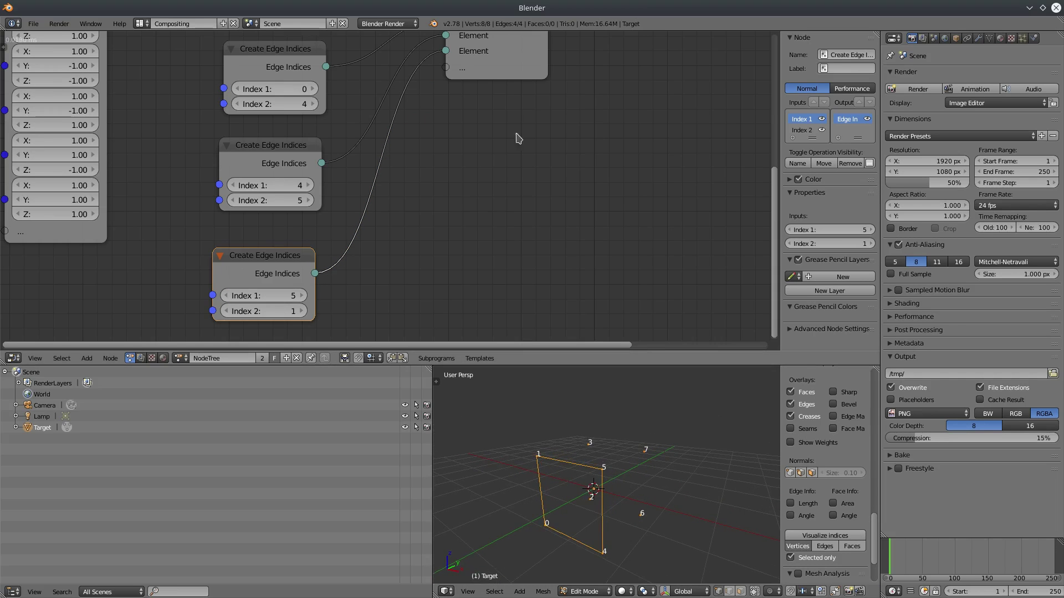
Cut the link between the edge list and Combine Mesh Data, and return Target to Object Mode.
{"action": "middle_click_drag", "start_coordinate": [518, 136], "coordinate": [345, 290]}
{"action": "middle_click_drag", "start_coordinate": [452, 183], "coordinate": [522, 182]}
{"action": "left_click", "coordinate": [438, 133]}
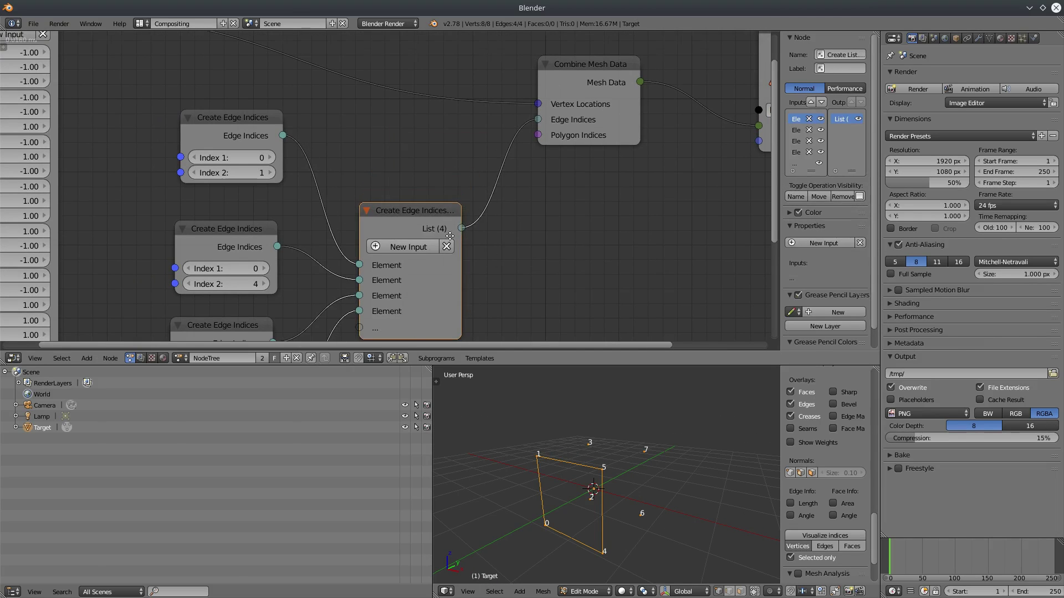
{"action": "middle_click_drag", "start_coordinate": [519, 117], "coordinate": [386, 160]}
{"action": "left_click_drag", "start_coordinate": [421, 185], "coordinate": [429, 194], "text": "ctrl"}
{"action": "middle_click_drag", "start_coordinate": [426, 196], "coordinate": [313, 248]}
{"action": "scroll", "coordinate": [374, 241], "scroll_direction": "down", "scroll_amount": 4}
{"action": "middle_click_drag", "start_coordinate": [375, 215], "coordinate": [371, 167]}
{"action": "middle_click_drag", "start_coordinate": [545, 193], "coordinate": [526, 269]}
{"action": "key", "text": "Tab"}
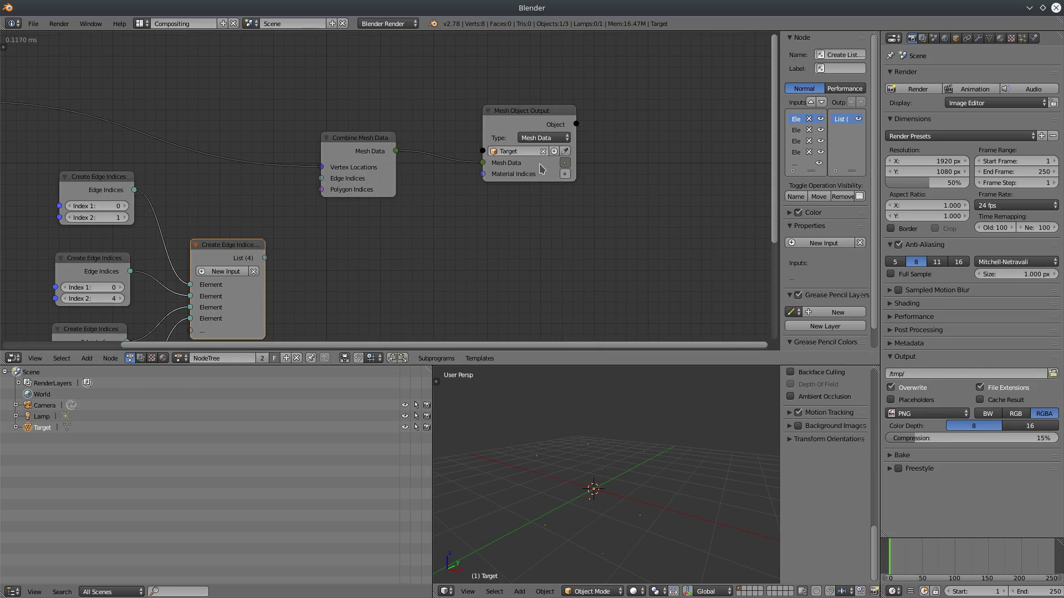
Move the Mesh Object Output and Combine Mesh Data nodes farther from the edge nodes to make room.
{"action": "left_click_drag", "start_coordinate": [531, 113], "coordinate": [686, 96]}
{"action": "left_click_drag", "start_coordinate": [367, 146], "coordinate": [561, 123]}
{"action": "middle_click_drag", "start_coordinate": [390, 272], "coordinate": [379, 233]}
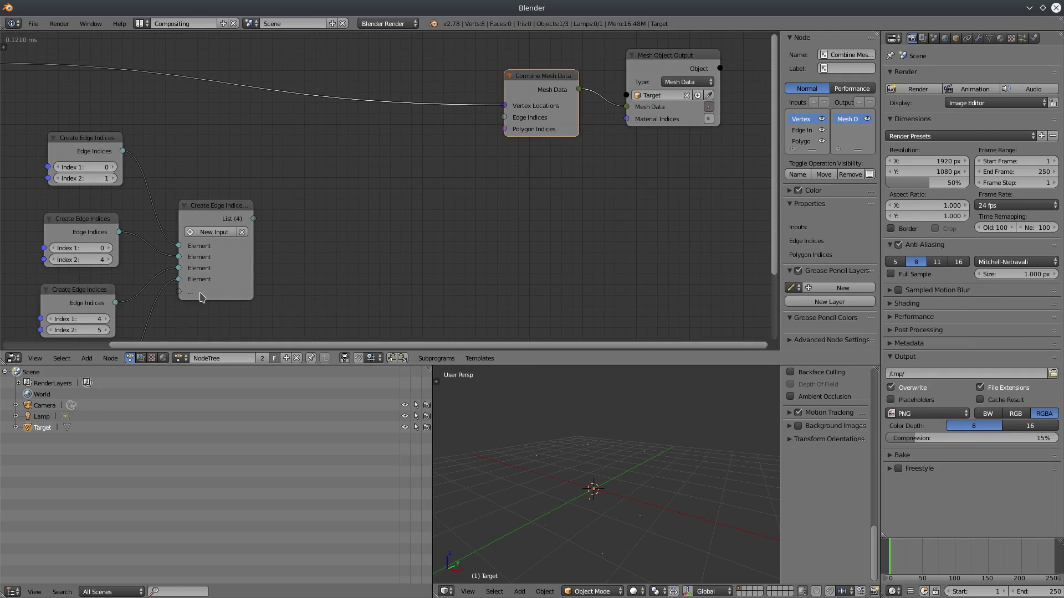
Add a Create Polygon Indices node, connect it to Combine Mesh Data's Polygon Indices input, and separate it from its list node.
{"action": "left_click", "coordinate": [83, 359]}
{"action": "mouse_move", "coordinate": [111, 215]}
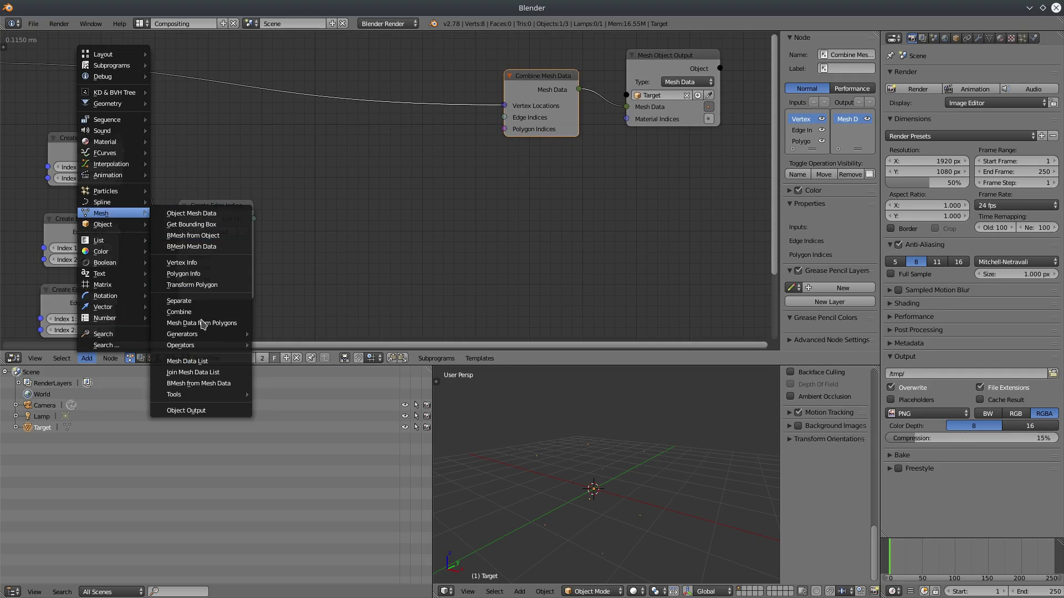
{"action": "mouse_move", "coordinate": [198, 348]}
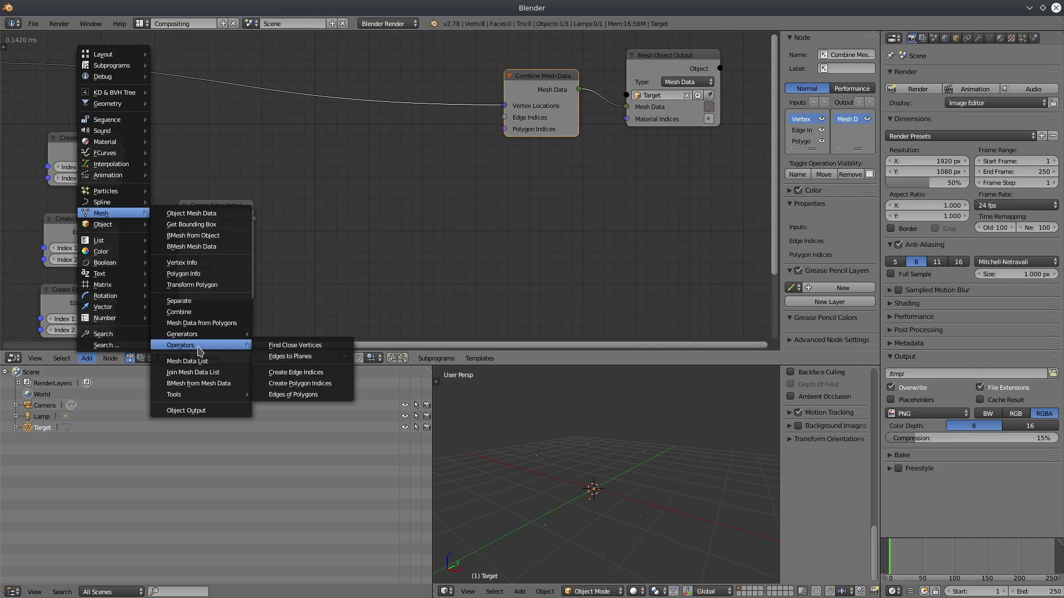
{"action": "left_click", "coordinate": [302, 383]}
{"action": "left_click", "coordinate": [359, 145]}
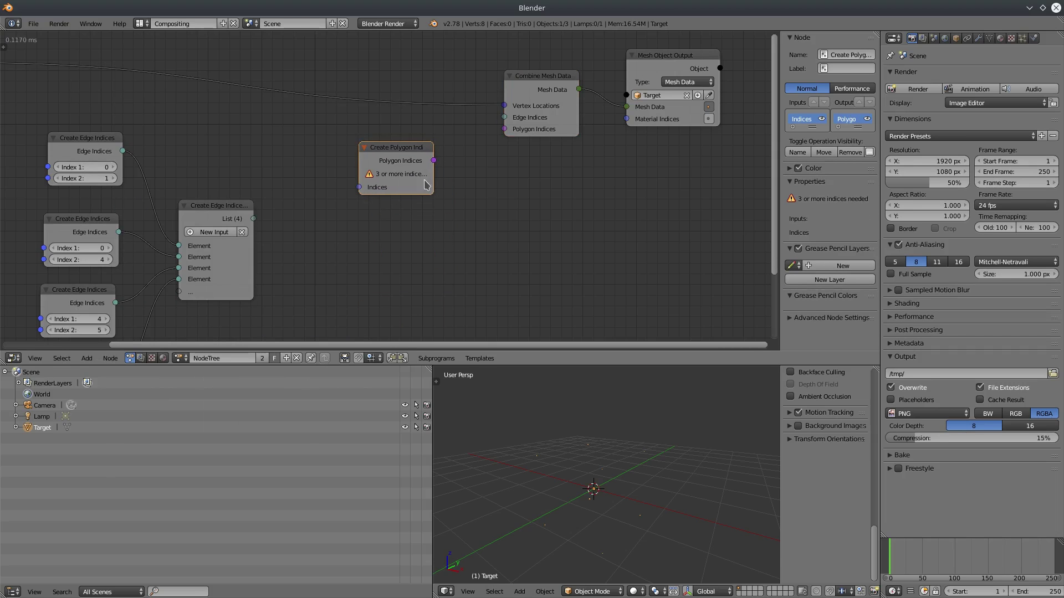
{"action": "scroll", "coordinate": [467, 185], "scroll_direction": "up", "scroll_amount": 3}
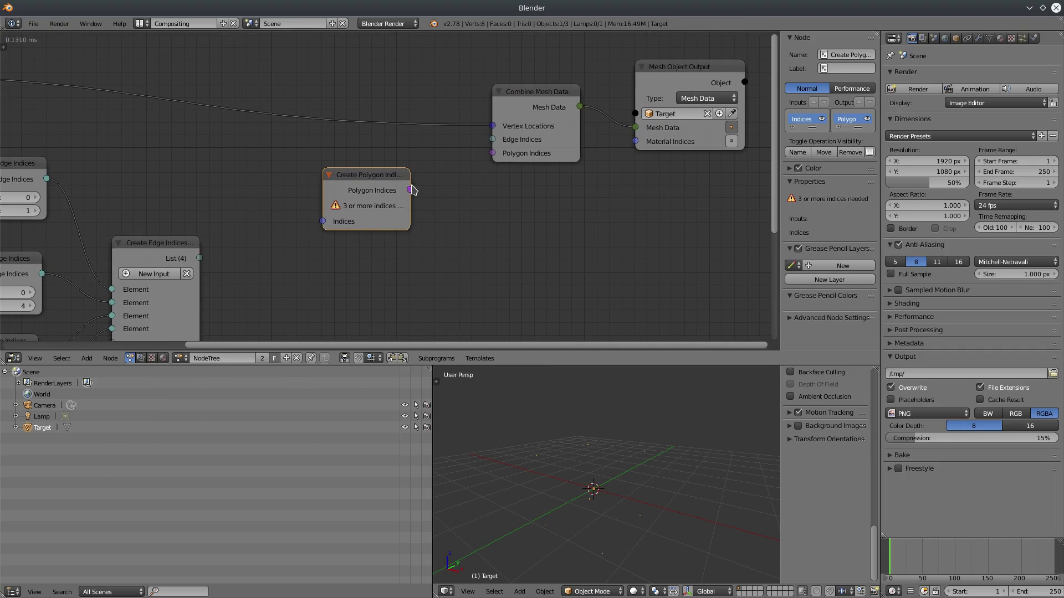
{"action": "left_click_drag", "start_coordinate": [412, 190], "coordinate": [437, 184]}
{"action": "left_click_drag", "start_coordinate": [376, 181], "coordinate": [307, 176]}
{"action": "left_click_drag", "start_coordinate": [456, 137], "coordinate": [427, 151]}
Select the four Create Edge Indices nodes with their list node and move them out of the way.
{"action": "middle_click_drag", "start_coordinate": [362, 249], "coordinate": [496, 219]}
{"action": "scroll", "coordinate": [276, 178], "scroll_direction": "down", "scroll_amount": 4}
{"action": "middle_click_drag", "start_coordinate": [274, 202], "coordinate": [359, 148]}
{"action": "key", "text": "b"}
{"action": "left_click_drag", "start_coordinate": [223, 78], "coordinate": [414, 338]}
{"action": "left_click_drag", "start_coordinate": [407, 163], "coordinate": [419, 144]}
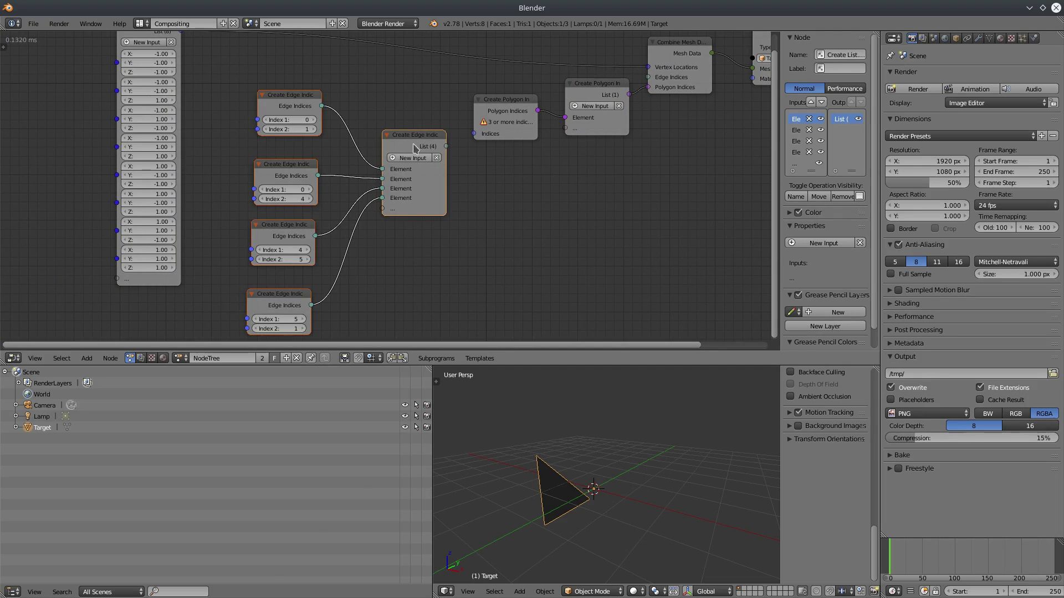
{"action": "key", "text": "g"}
{"action": "left_click", "coordinate": [47, 187]}
{"action": "middle_click_drag", "start_coordinate": [371, 161], "coordinate": [200, 261]}
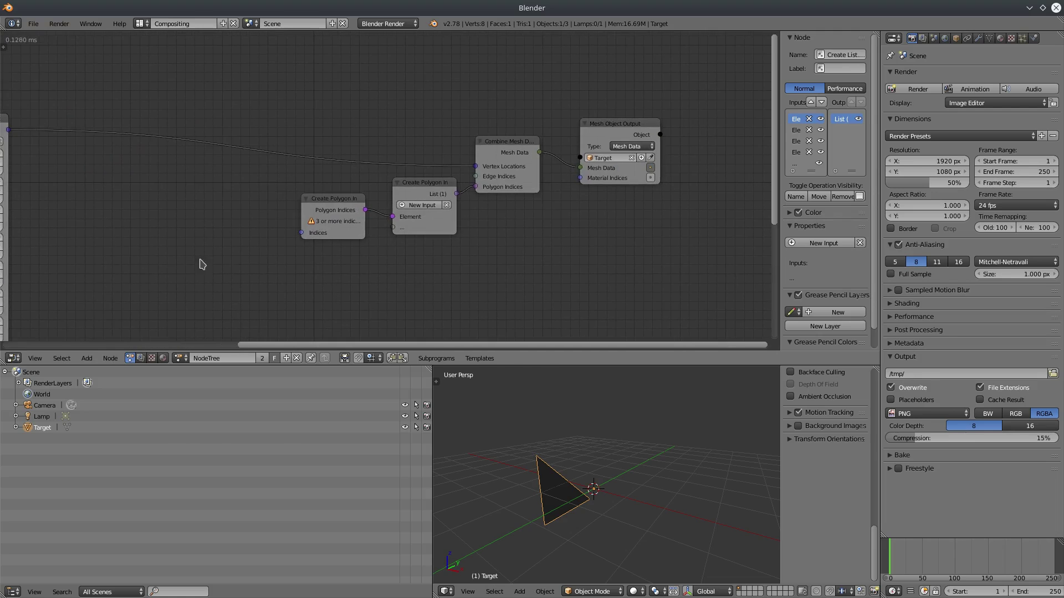
Adjust the spacing between the Create Polygon Indices node and its list node.
{"action": "scroll", "coordinate": [273, 232], "scroll_direction": "up", "scroll_amount": 3}
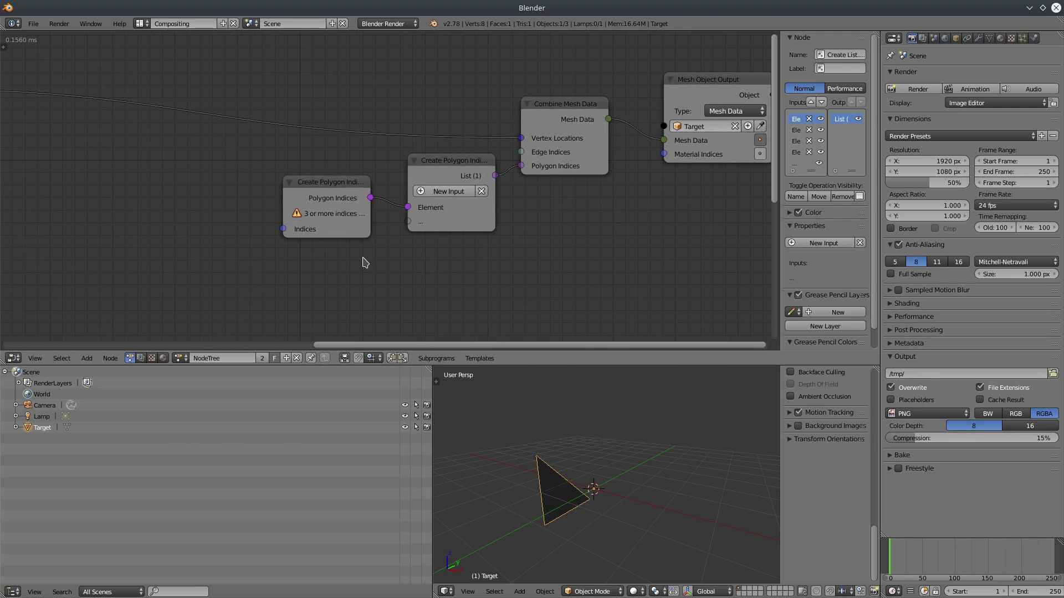
{"action": "left_click", "coordinate": [337, 192]}
{"action": "left_click", "coordinate": [404, 265]}
{"action": "left_click_drag", "start_coordinate": [348, 181], "coordinate": [245, 183]}
{"action": "left_click_drag", "start_coordinate": [480, 165], "coordinate": [464, 164]}
{"action": "middle_click_drag", "start_coordinate": [342, 245], "coordinate": [443, 214]}
{"action": "left_click_drag", "start_coordinate": [358, 166], "coordinate": [419, 156]}
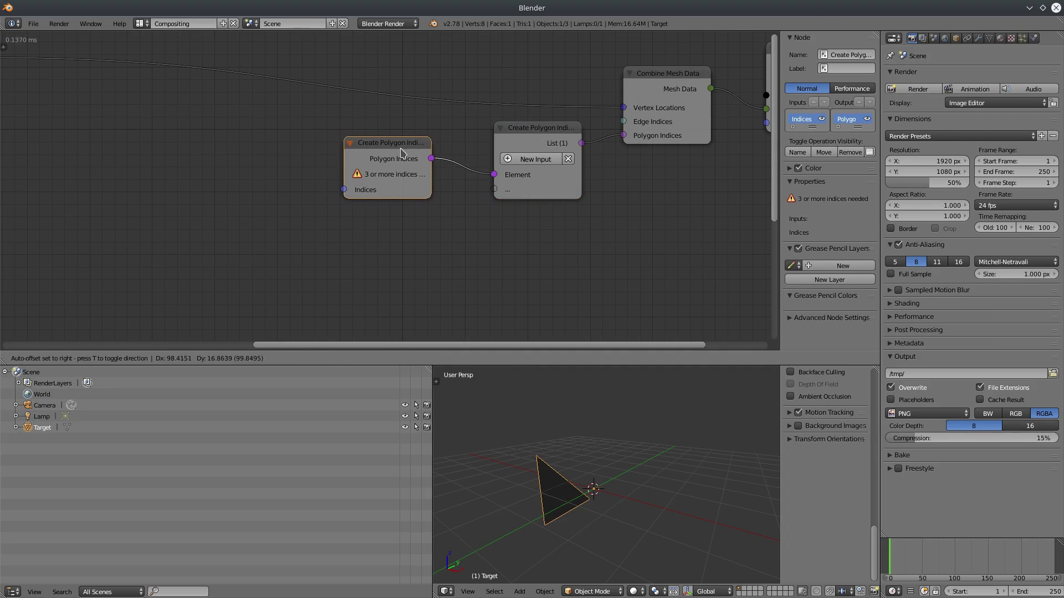
Add a Create Integer List node as data input for the Indices of Create Polygon Indices.
{"action": "left_click_drag", "start_coordinate": [344, 190], "coordinate": [301, 178]}
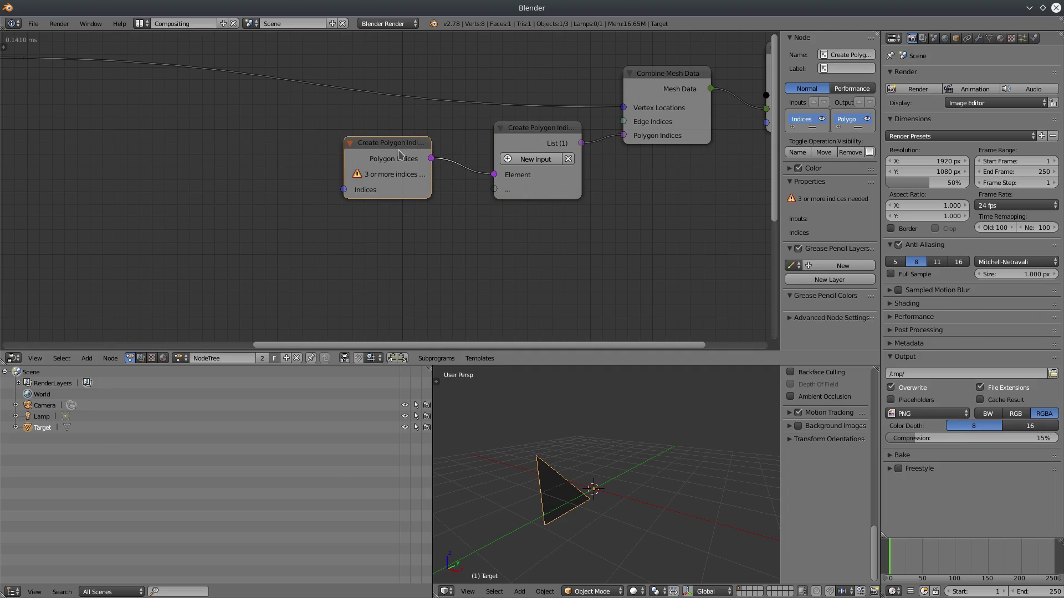
{"action": "key", "text": "w"}
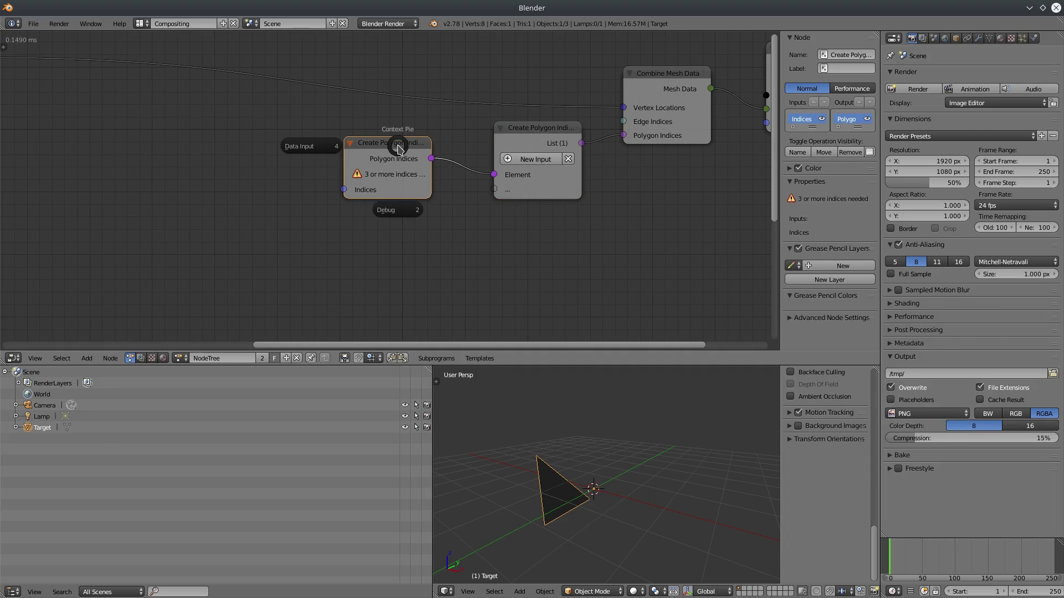
{"action": "left_click", "coordinate": [301, 151]}
{"action": "left_click", "coordinate": [155, 142]}
{"action": "middle_click_drag", "start_coordinate": [328, 250], "coordinate": [352, 243]}
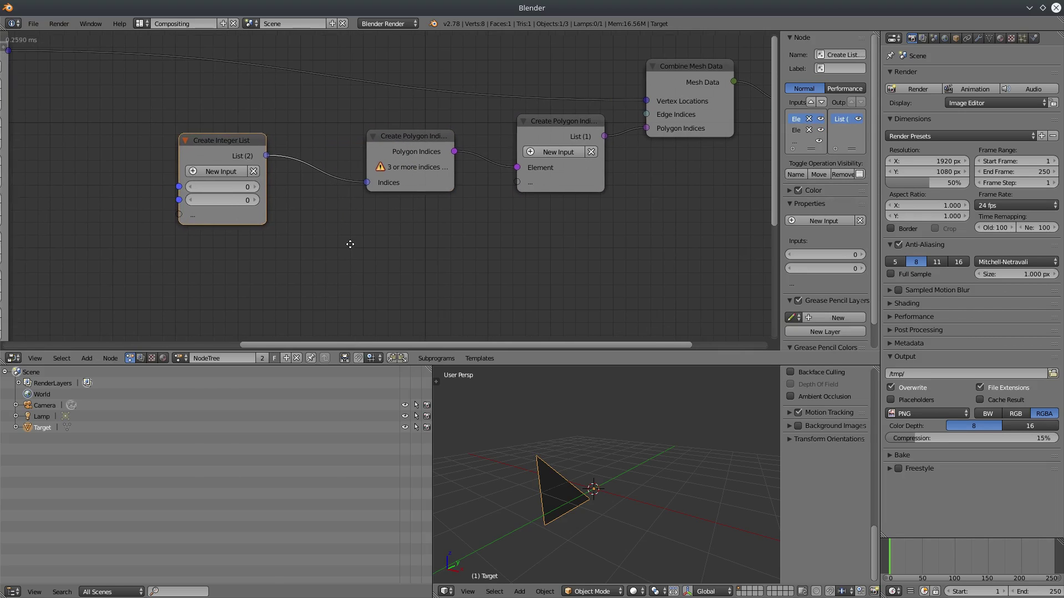
Enter Edit Mode on Target to see its vertex indices, and add two more inputs to the Create Integer List node.
{"action": "key", "text": "Tab"}
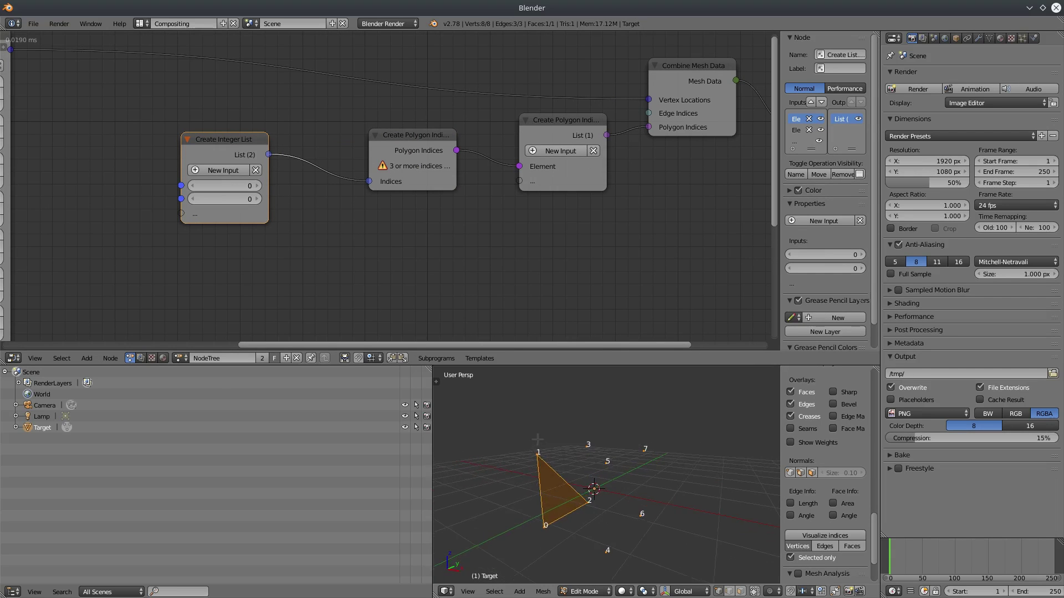
{"action": "middle_click_drag", "start_coordinate": [532, 443], "coordinate": [552, 555]}
{"action": "middle_click_drag", "start_coordinate": [494, 485], "coordinate": [532, 479]}
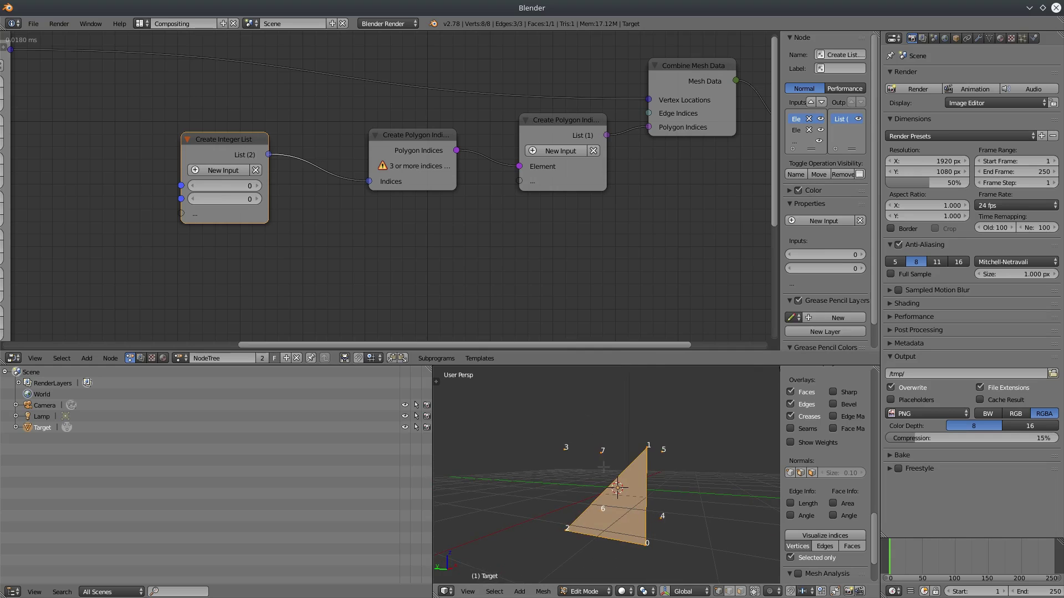
{"action": "left_click", "coordinate": [229, 171]}
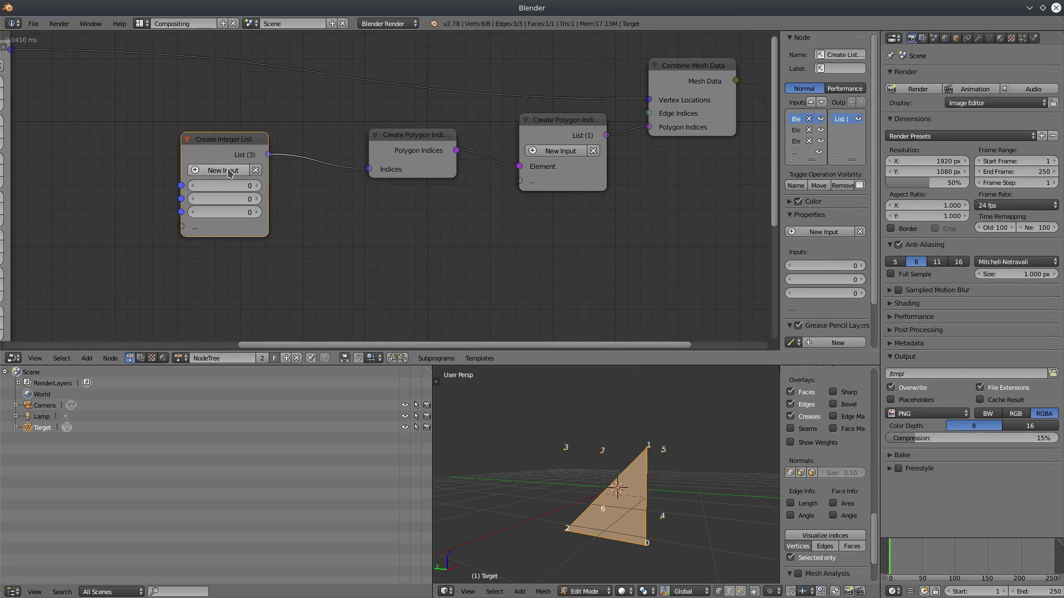
{"action": "left_click", "coordinate": [229, 171]}
{"action": "mouse_move", "coordinate": [593, 482]}
{"action": "middle_mouse_down"}
{"action": "mouse_move", "coordinate": [613, 485]}
{"action": "mouse_move", "coordinate": [555, 483]}
{"action": "mouse_move", "coordinate": [580, 481]}
{"action": "middle_mouse_up"}
{"action": "middle_click_drag", "start_coordinate": [463, 520], "coordinate": [471, 518]}
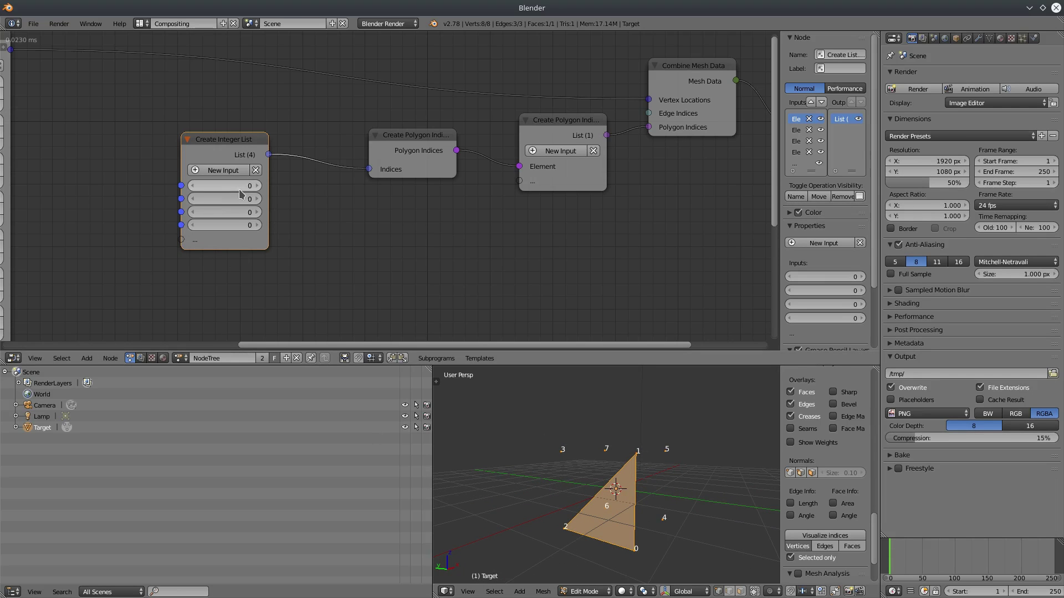
Set the second, third and fourth values of Create Integer List to 1, 3 and 2 to define a quad face.
{"action": "left_click", "coordinate": [225, 199]}
{"action": "key", "text": "Tab"}
{"action": "type", "text": "3"}
{"action": "key", "text": "Tab"}
{"action": "type", "text": "2"}
{"action": "key", "text": "Return"}
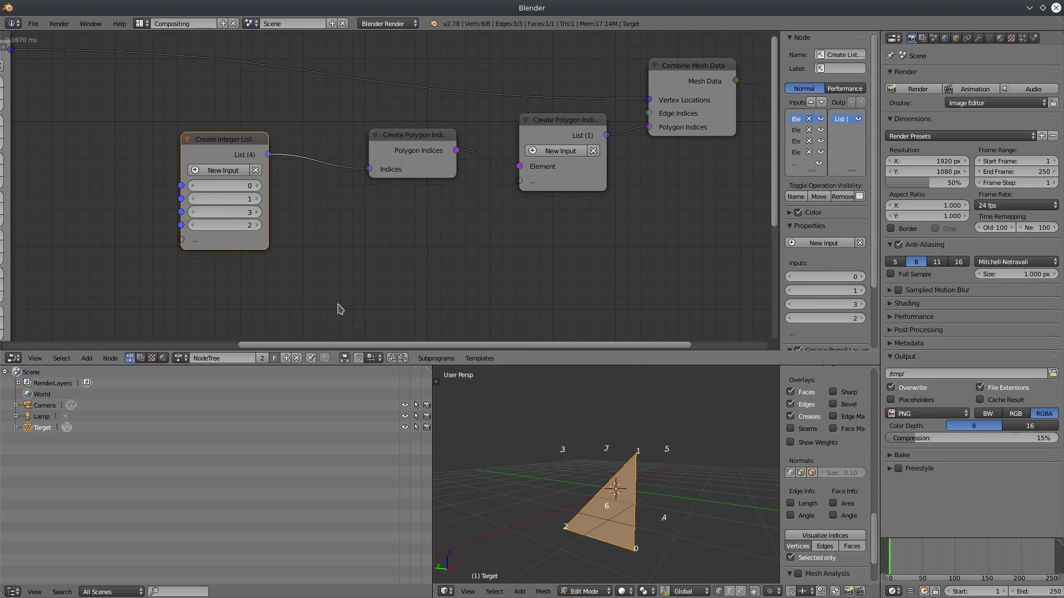
{"action": "middle_click_drag", "start_coordinate": [669, 542], "coordinate": [634, 548]}
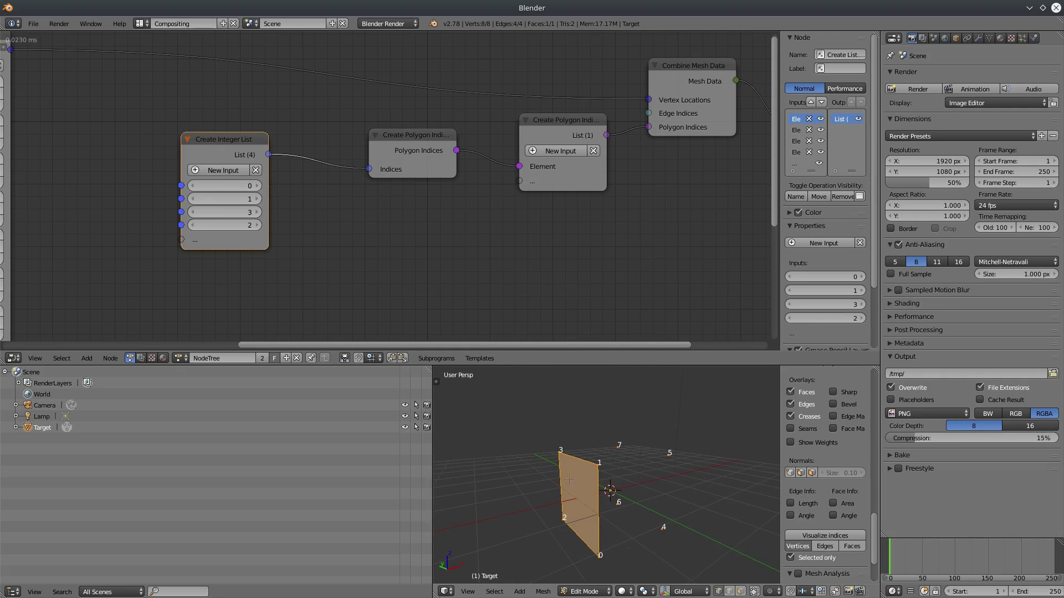
Duplicate the Create Integer List and Create Polygon Indices pair three times, stacking the linked copies below the original.
{"action": "left_click_drag", "start_coordinate": [399, 137], "coordinate": [380, 143]}
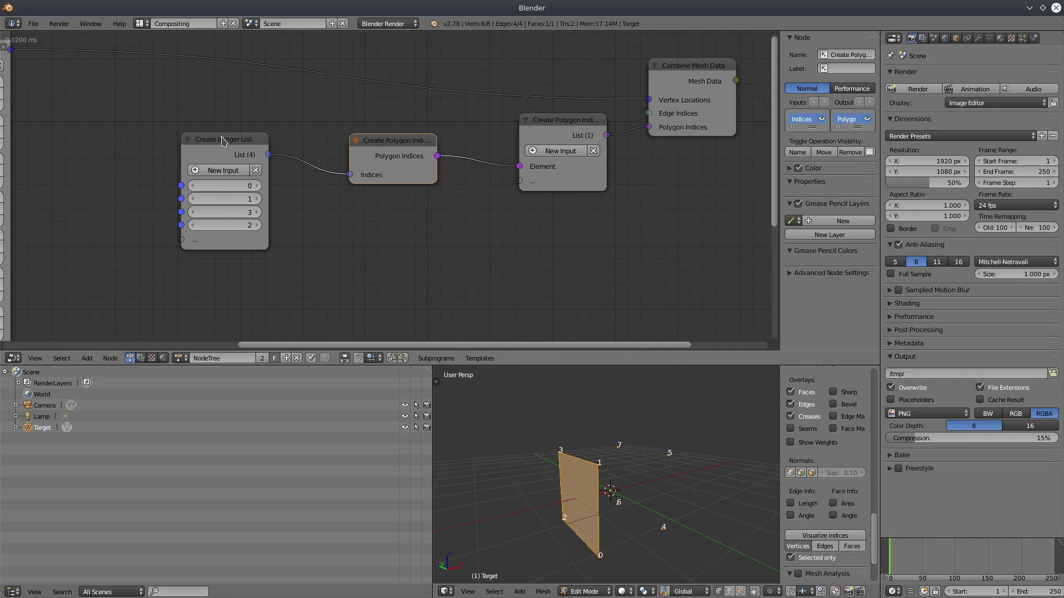
{"action": "key", "text": "b"}
{"action": "left_click_drag", "start_coordinate": [125, 90], "coordinate": [416, 262]}
{"action": "key", "text": "shift+d"}
{"action": "left_click", "coordinate": [396, 293]}
{"action": "middle_click_drag", "start_coordinate": [373, 212], "coordinate": [364, 91]}
{"action": "key", "text": "shift+d"}
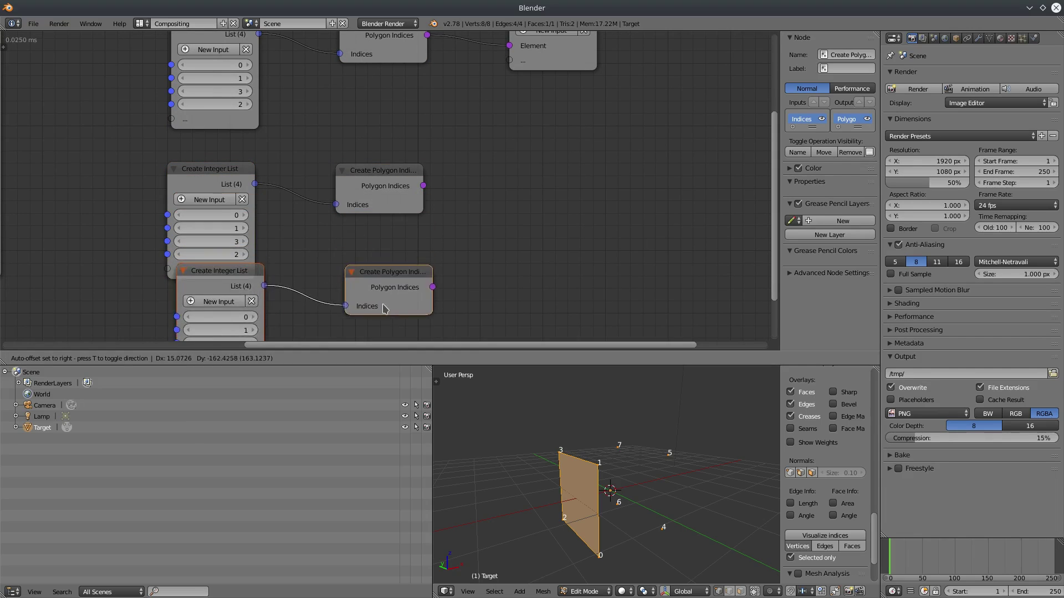
{"action": "left_click", "coordinate": [372, 329]}
{"action": "scroll", "coordinate": [370, 193], "scroll_direction": "down", "scroll_amount": 5, "text": "shift"}
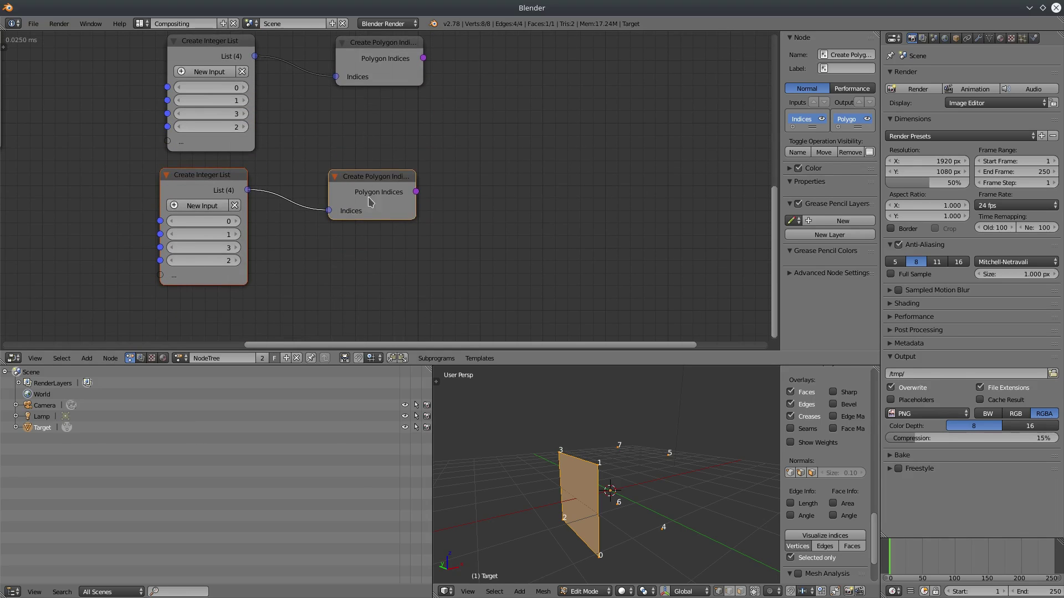
{"action": "key", "text": "shift+d"}
{"action": "left_click", "coordinate": [370, 328]}
{"action": "middle_click_drag", "start_coordinate": [412, 131], "coordinate": [416, 297]}
{"action": "middle_click_drag", "start_coordinate": [411, 193], "coordinate": [417, 175]}
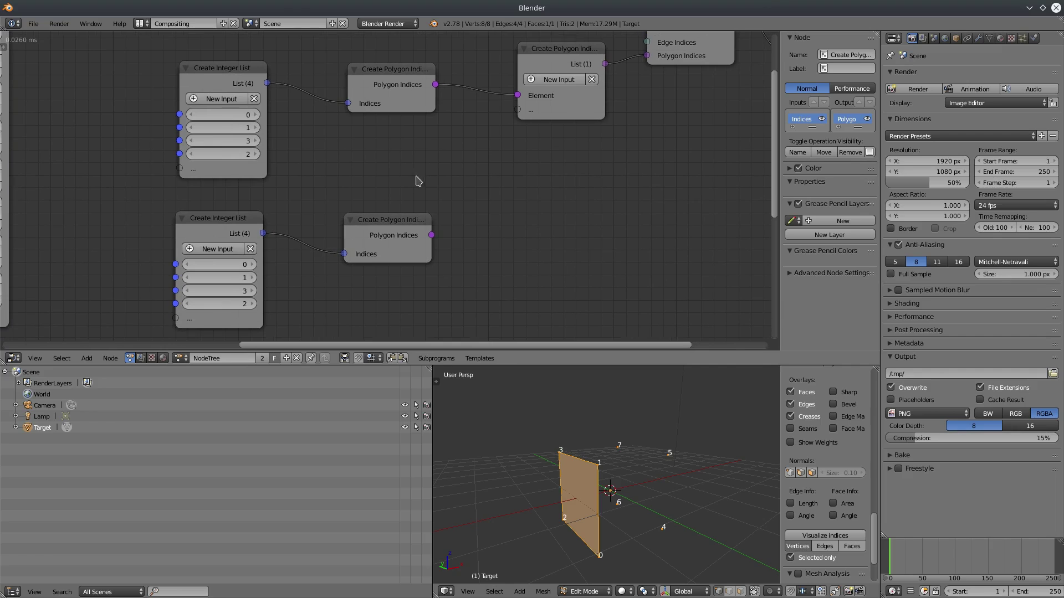
Set the second Create Integer List's third and fourth values to 5 and 4, and connect its Polygon Indices to the list node.
{"action": "left_click", "coordinate": [232, 223]}
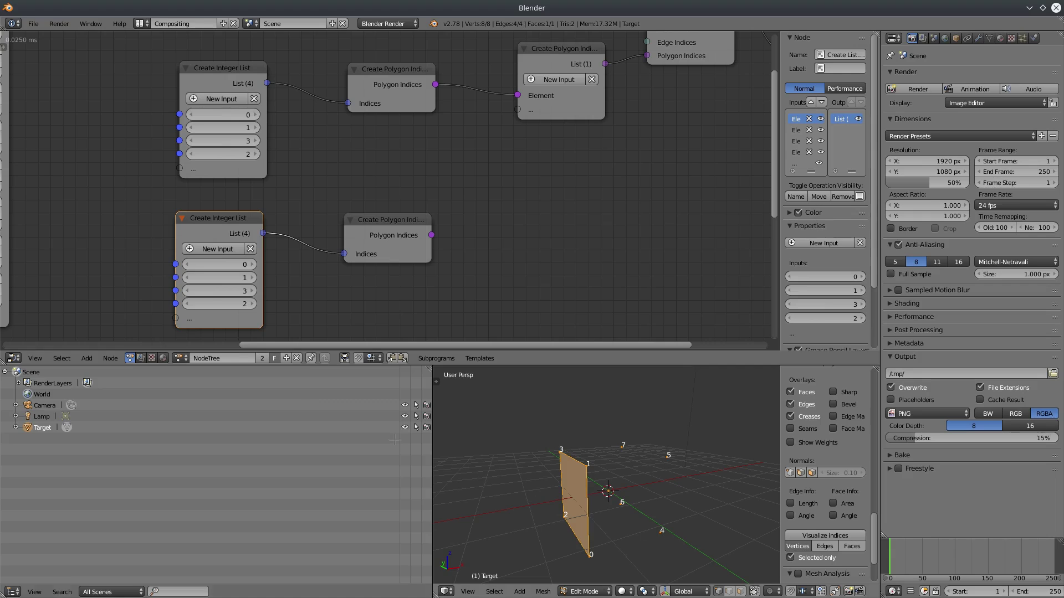
{"action": "left_click", "coordinate": [242, 292]}
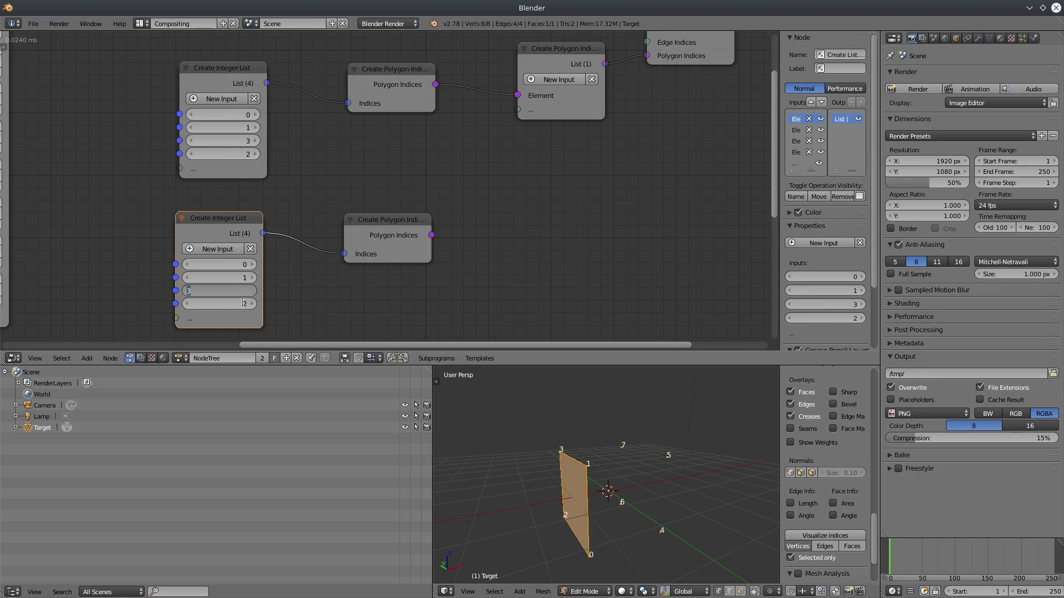
{"action": "type", "text": "5"}
{"action": "key", "text": "Tab"}
{"action": "type", "text": "4"}
{"action": "key", "text": "Return"}
{"action": "left_click_drag", "start_coordinate": [432, 235], "coordinate": [518, 108]}
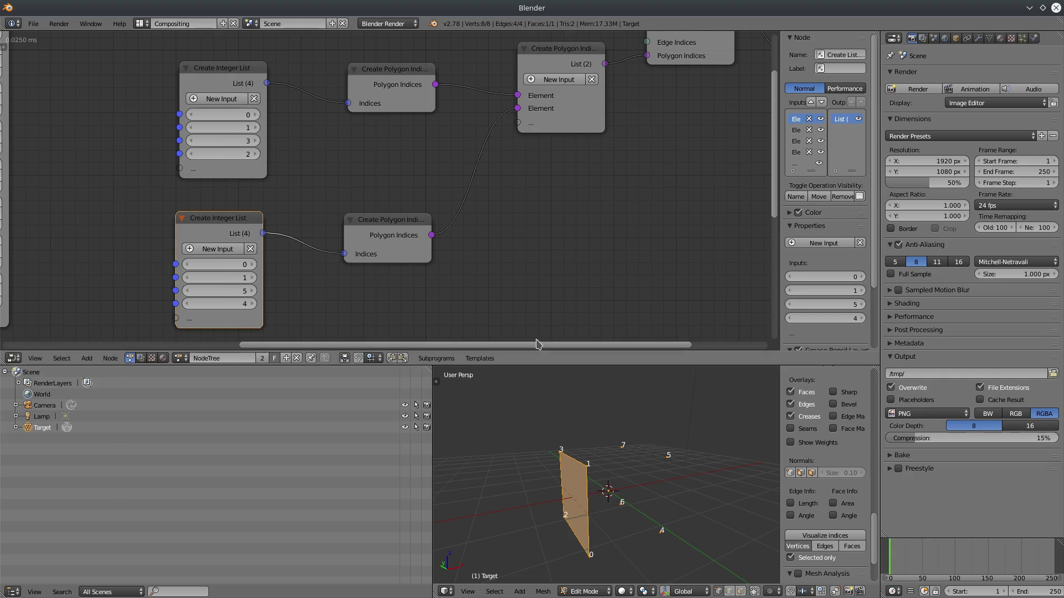
Connect the third pair's Polygon Indices output to the list node and toggle Edit Mode to refresh Target's mesh.
{"action": "middle_click_drag", "start_coordinate": [639, 491], "coordinate": [665, 485]}
{"action": "middle_click_drag", "start_coordinate": [295, 330], "coordinate": [294, 193]}
{"action": "middle_click_drag", "start_coordinate": [407, 261], "coordinate": [298, 313]}
{"action": "left_click_drag", "start_coordinate": [313, 283], "coordinate": [408, 36]}
{"action": "middle_click_drag", "start_coordinate": [437, 72], "coordinate": [412, 154]}
{"action": "left_click_drag", "start_coordinate": [429, 46], "coordinate": [442, 148]}
{"action": "middle_click_drag", "start_coordinate": [518, 273], "coordinate": [525, 109]}
{"action": "middle_click_drag", "start_coordinate": [653, 476], "coordinate": [559, 487]}
{"action": "key", "text": "Tab"}
{"action": "key", "text": "Tab"}
Set the first two values of the fourth Create Integer List to 6 and 7.
{"action": "middle_click_drag", "start_coordinate": [342, 212], "coordinate": [379, 68]}
{"action": "double_click", "coordinate": [126, 213]}
{"action": "type", "text": "6"}
{"action": "key", "text": "Tab"}
{"action": "type", "text": "7"}
{"action": "key", "text": "Tab"}
{"action": "key", "text": "Tab"}
{"action": "key", "text": "Return"}
Connect the fourth pair's Polygon Indices output to the list node as another element.
{"action": "middle_click_drag", "start_coordinate": [299, 172], "coordinate": [217, 279]}
{"action": "left_click_drag", "start_coordinate": [255, 290], "coordinate": [361, 36]}
{"action": "middle_click_drag", "start_coordinate": [376, 76], "coordinate": [380, 122]}
{"action": "mouse_move", "coordinate": [692, 427]}
{"action": "middle_mouse_down"}
{"action": "mouse_move", "coordinate": [658, 466]}
{"action": "mouse_move", "coordinate": [679, 426]}
{"action": "middle_mouse_up"}
{"action": "middle_click_drag", "start_coordinate": [408, 89], "coordinate": [407, 203]}
{"action": "left_click_drag", "start_coordinate": [408, 77], "coordinate": [562, 126]}
Duplicate the fourth Create Integer List and Create Polygon Indices pair and place the copy below it.
{"action": "scroll", "coordinate": [557, 133], "scroll_direction": "down", "scroll_amount": 4}
{"action": "left_click", "coordinate": [160, 187]}
{"action": "left_click", "coordinate": [310, 177], "text": "shift"}
{"action": "key", "text": "shift+d"}
{"action": "left_click", "coordinate": [313, 281]}
{"action": "scroll", "coordinate": [363, 265], "scroll_direction": "up", "scroll_amount": 2}
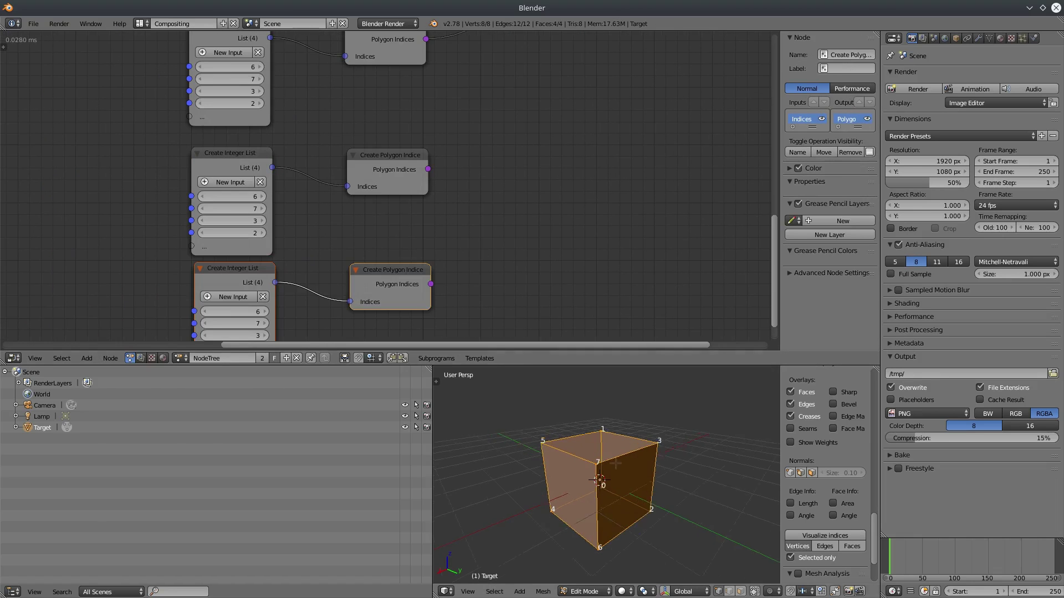
Set the fifth Create Integer List's values to 1, 3, 7 and 5 to define another cube face.
{"action": "scroll", "coordinate": [591, 440], "scroll_direction": "up", "scroll_amount": 2}
{"action": "middle_click_drag", "start_coordinate": [286, 337], "coordinate": [273, 239]}
{"action": "double_click", "coordinate": [228, 214]}
{"action": "type", "text": "5"}
{"action": "key", "text": "Tab"}
{"action": "key", "text": "Tab"}
{"action": "key", "text": "Tab"}
{"action": "type", "text": "1"}
{"action": "key", "text": "Return"}
{"action": "middle_click_drag", "start_coordinate": [469, 168], "coordinate": [386, 254]}
{"action": "double_click", "coordinate": [136, 188]}
{"action": "type", "text": "1"}
{"action": "key", "text": "Tab"}
{"action": "key", "text": "Tab"}
{"action": "key", "text": "Tab"}
{"action": "key", "text": "Return"}
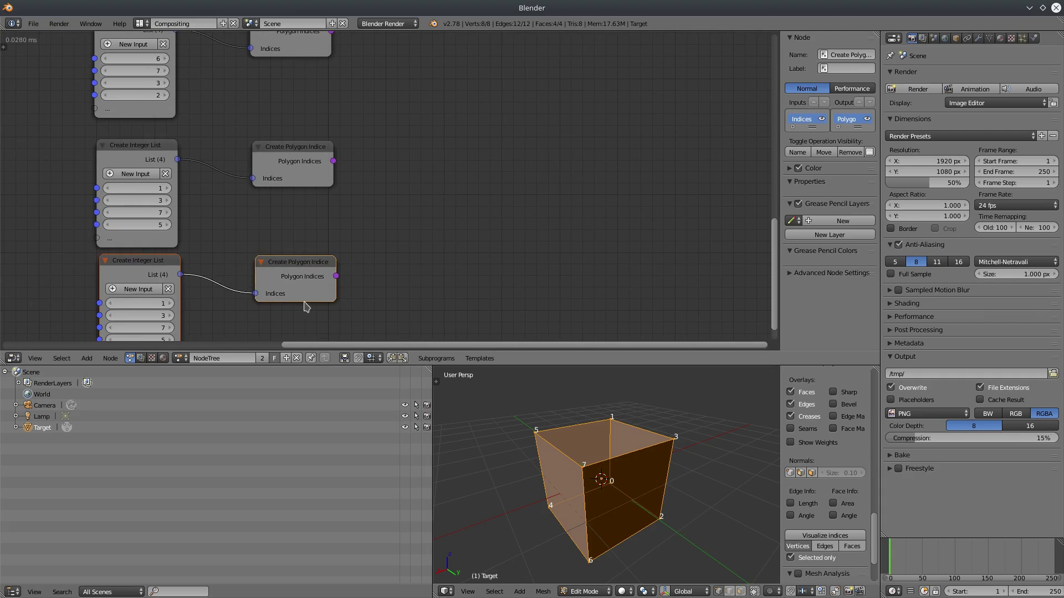
Connect the fifth pair's Polygon Indices output to the list node and toggle Edit Mode to refresh the mesh.
{"action": "middle_click_drag", "start_coordinate": [419, 53], "coordinate": [304, 250]}
{"action": "scroll", "coordinate": [304, 238], "scroll_direction": "down", "scroll_amount": 3}
{"action": "left_click_drag", "start_coordinate": [248, 320], "coordinate": [413, 106]}
{"action": "key", "text": "Tab"}
{"action": "key", "text": "Tab"}
{"action": "middle_click_drag", "start_coordinate": [633, 472], "coordinate": [593, 405]}
Duplicate the fifth node pair and set the copy's integer list values to 0, 2, 6 and 4.
{"action": "middle_click_drag", "start_coordinate": [311, 297], "coordinate": [488, 89]}
{"action": "scroll", "coordinate": [488, 89], "scroll_direction": "up", "scroll_amount": 3}
{"action": "key", "text": "shift+d"}
{"action": "double_click", "coordinate": [258, 222]}
{"action": "type", "text": "0"}
{"action": "key", "text": "Tab"}
{"action": "type", "text": "2"}
{"action": "key", "text": "Tab"}
{"action": "type", "text": "6"}
{"action": "key", "text": "Tab"}
{"action": "type", "text": "4"}
{"action": "key", "text": "Return"}
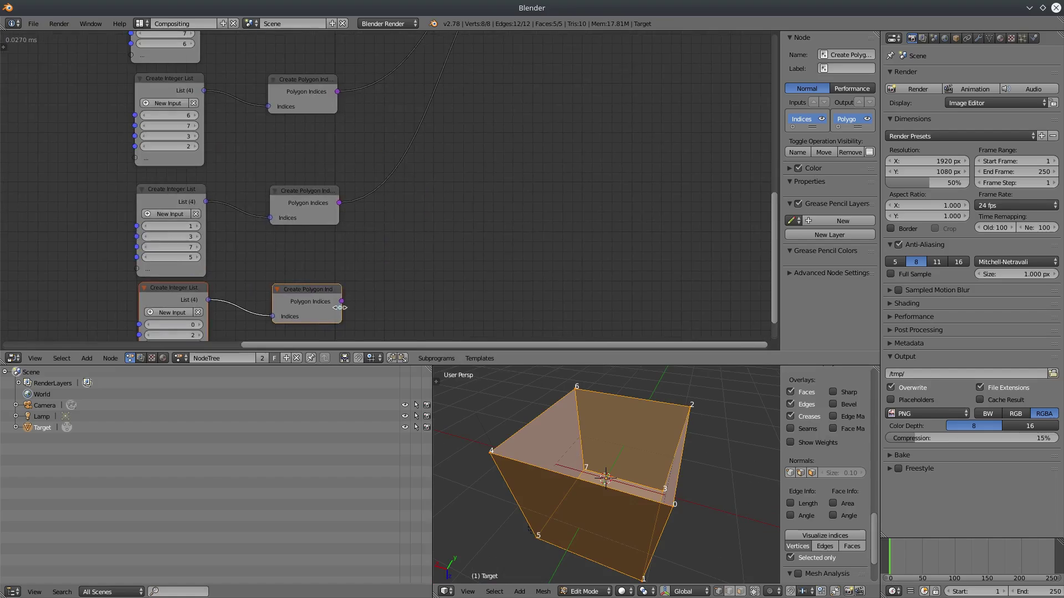
Maximize the node editor, connect the sixth pair to the polygon list node, and move the list node down beside the six pairs.
{"action": "key", "text": "shift+space"}
{"action": "left_click_drag", "start_coordinate": [314, 506], "coordinate": [483, 212]}
{"action": "left_click_drag", "start_coordinate": [513, 135], "coordinate": [473, 258]}
{"action": "scroll", "coordinate": [351, 285], "scroll_direction": "down", "scroll_amount": 3}
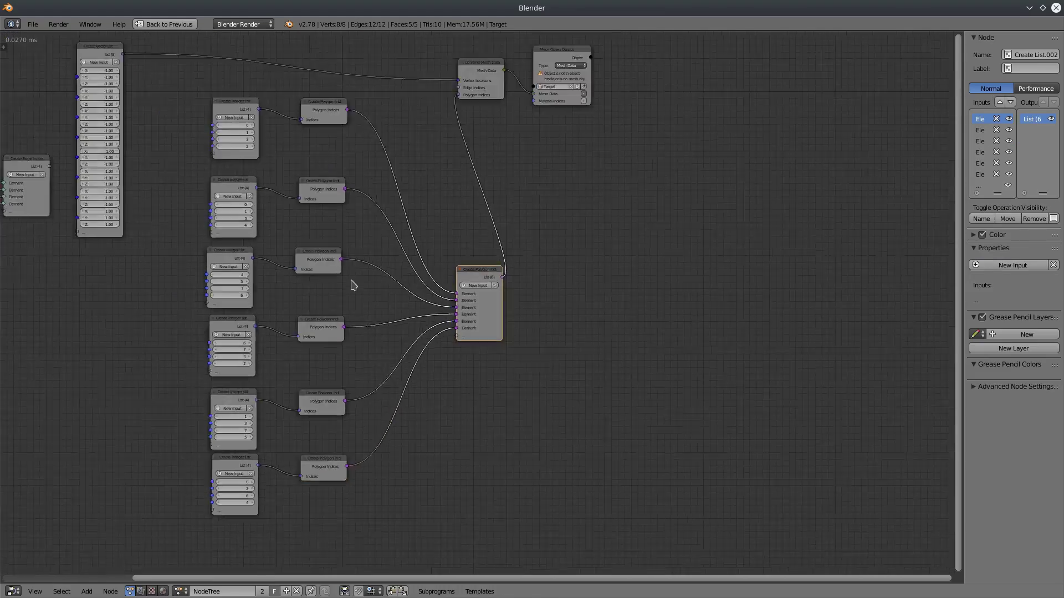
Move Combine Mesh Data and the mesh output node farther from the polygon nodes, and frame the whole node tree.
{"action": "middle_click_drag", "start_coordinate": [351, 285], "coordinate": [278, 328]}
{"action": "left_click_drag", "start_coordinate": [490, 93], "coordinate": [633, 79]}
{"action": "left_click_drag", "start_coordinate": [408, 108], "coordinate": [532, 136]}
{"action": "key", "text": "a"}
{"action": "key", "text": "a"}
{"action": "key", "text": "Home"}
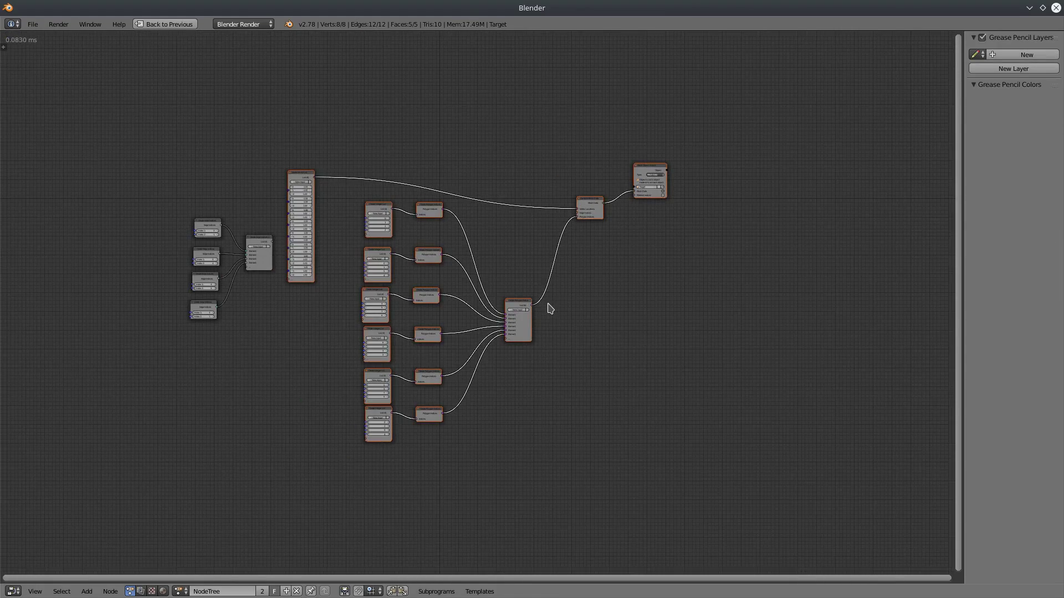
{"action": "scroll", "coordinate": [550, 308], "scroll_direction": "up", "scroll_amount": 3}
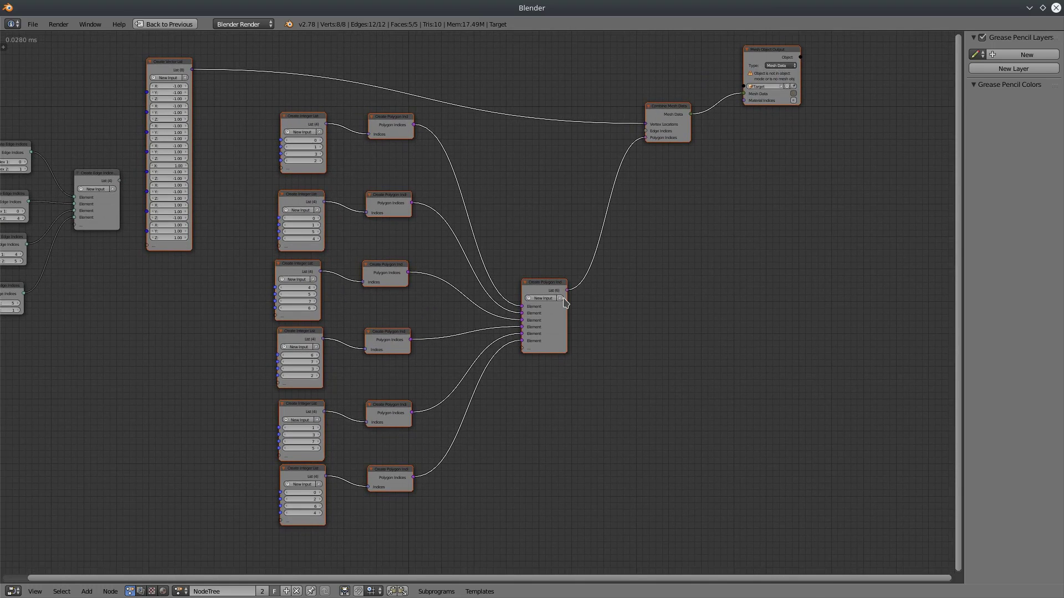
Restore the split layout, toggle Target's Edit Mode to rebuild the mesh, and inspect the closed cube in Object Mode.
{"action": "key", "text": "ctrl+Up"}
{"action": "key", "text": "Tab"}
{"action": "key", "text": "Tab"}
{"action": "key", "text": "Tab"}
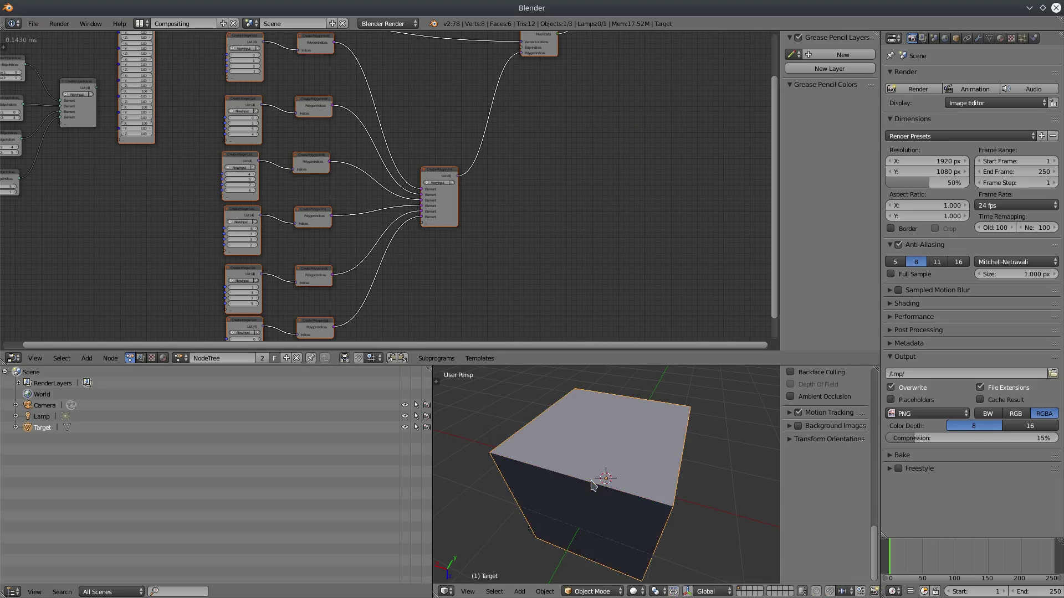
{"action": "middle_click_drag", "start_coordinate": [566, 453], "coordinate": [621, 451]}
{"action": "scroll", "coordinate": [621, 452], "scroll_direction": "down", "scroll_amount": 4}
{"action": "middle_click_drag", "start_coordinate": [564, 512], "coordinate": [576, 516]}
{"action": "scroll", "coordinate": [601, 485], "scroll_direction": "up", "scroll_amount": 3}
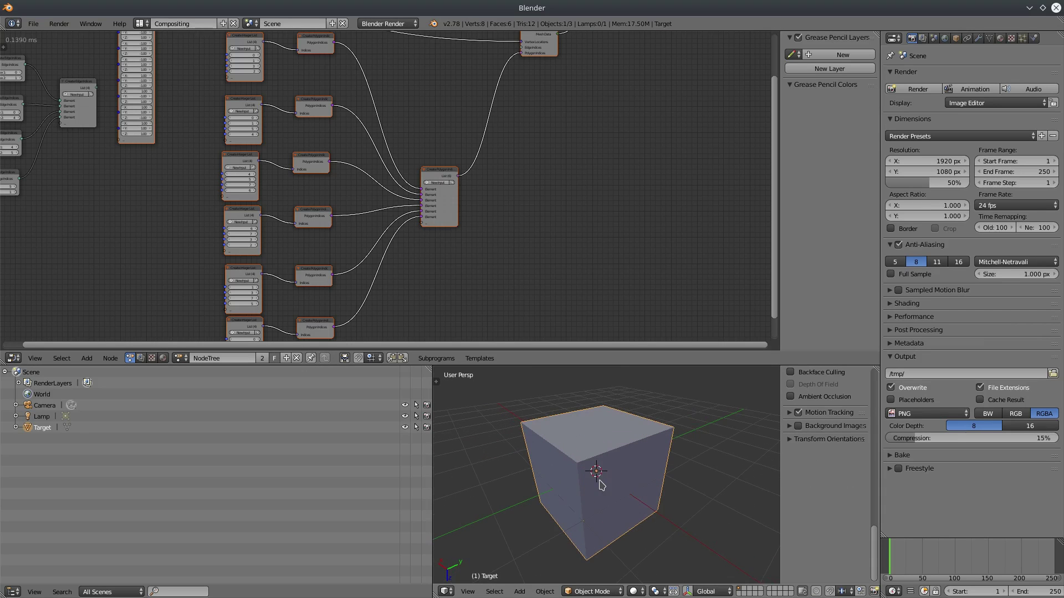
Enter Edit Mode on Target, maximize the 3D viewport, and display edge and face indices alongside the vertex indices.
{"action": "key", "text": "Tab"}
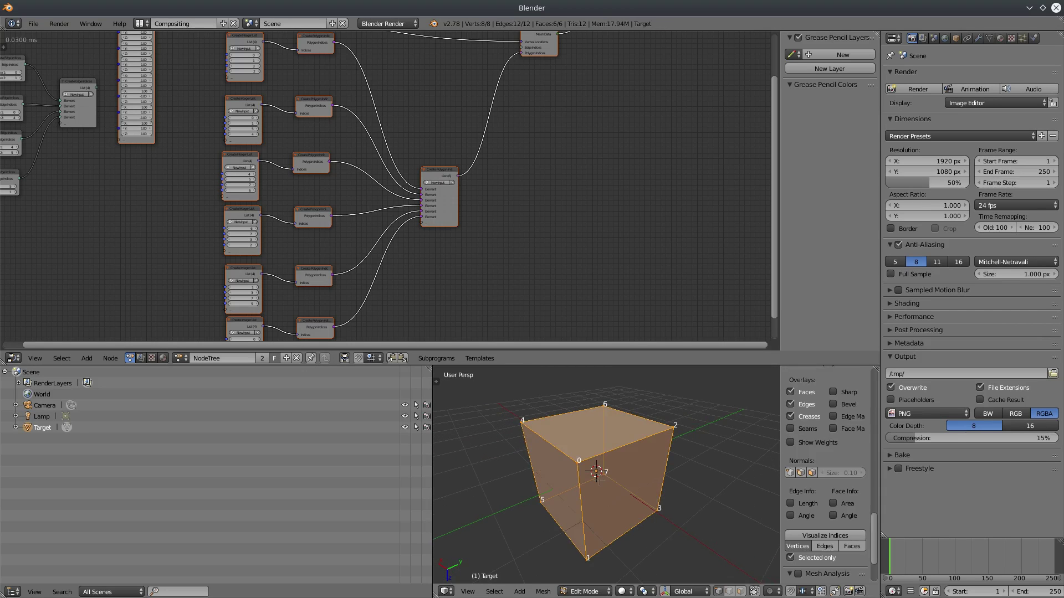
{"action": "key", "text": "ctrl+Up"}
{"action": "middle_click_drag", "start_coordinate": [423, 268], "coordinate": [455, 261]}
{"action": "middle_click_drag", "start_coordinate": [699, 391], "coordinate": [674, 373]}
{"action": "scroll", "coordinate": [681, 375], "scroll_direction": "down", "scroll_amount": 1}
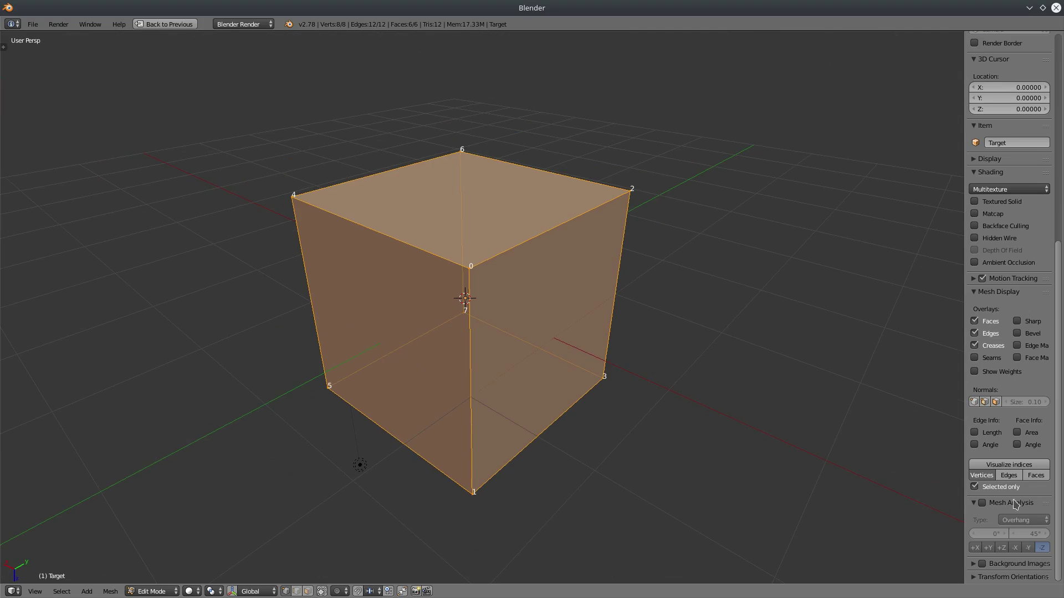
{"action": "left_click", "coordinate": [1009, 475]}
{"action": "mouse_move", "coordinate": [653, 402]}
{"action": "middle_mouse_down"}
{"action": "mouse_move", "coordinate": [627, 412]}
{"action": "mouse_move", "coordinate": [669, 400]}
{"action": "mouse_move", "coordinate": [659, 400]}
{"action": "middle_mouse_up"}
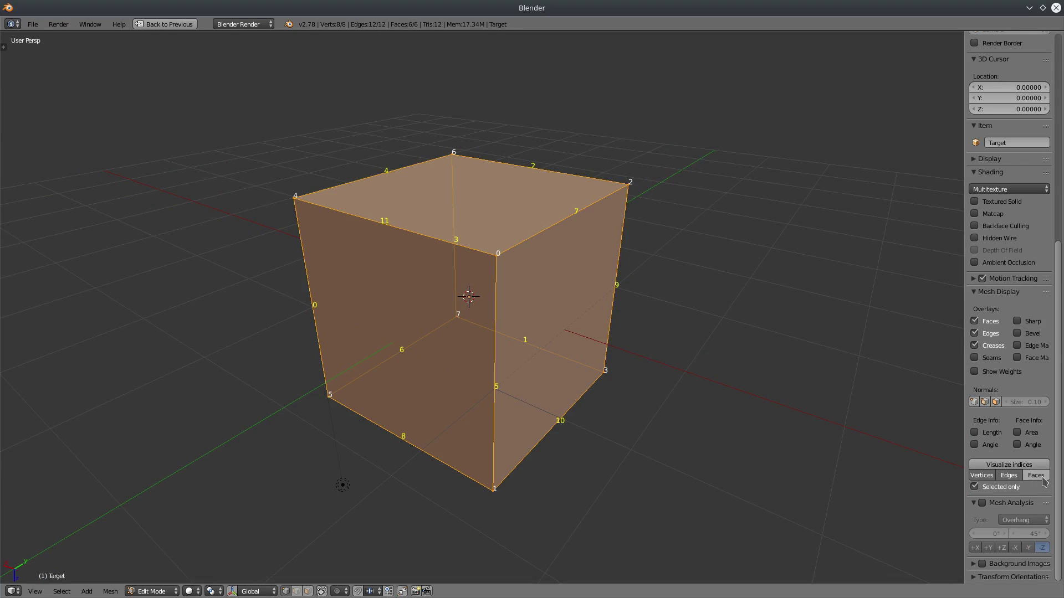
{"action": "middle_click_drag", "start_coordinate": [825, 421], "coordinate": [676, 392]}
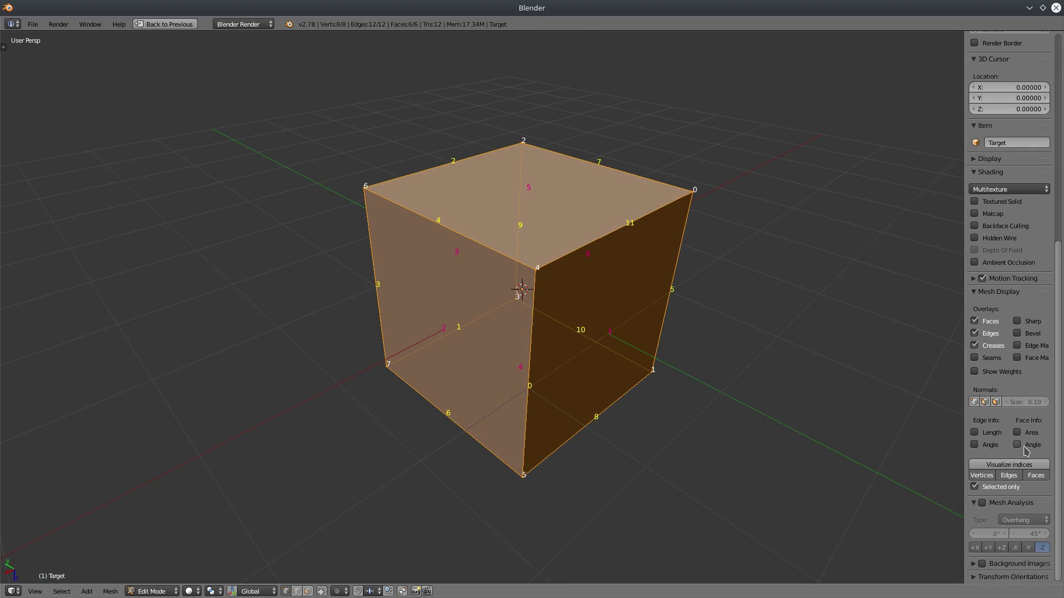
Toggle the mesh index visualization off and back on, and return Target to Object Mode.
{"action": "left_click", "coordinate": [1015, 465]}
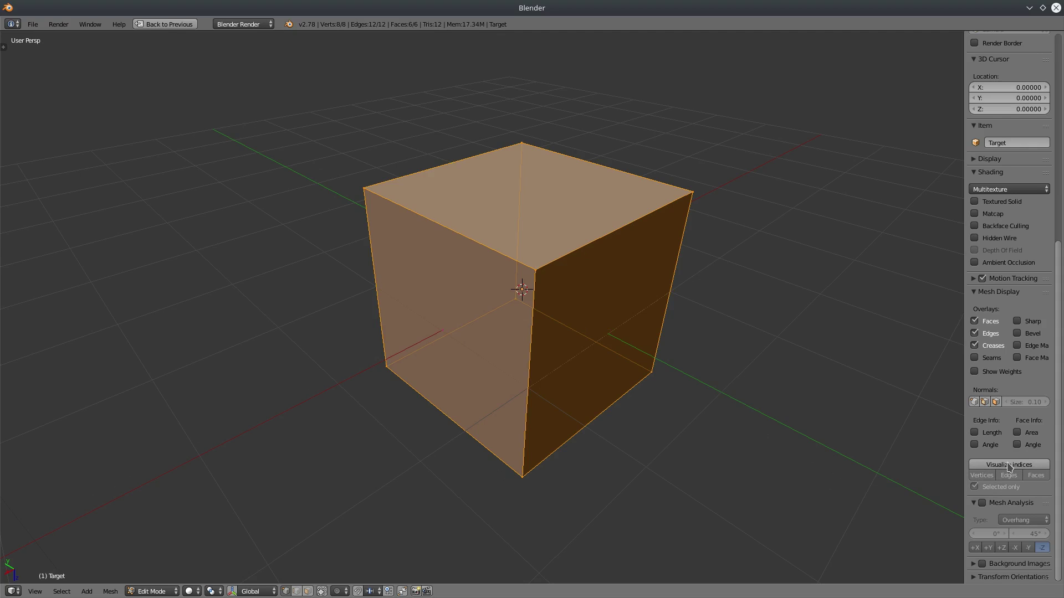
{"action": "left_click", "coordinate": [1015, 466]}
{"action": "left_click", "coordinate": [1018, 466]}
{"action": "left_click", "coordinate": [989, 466]}
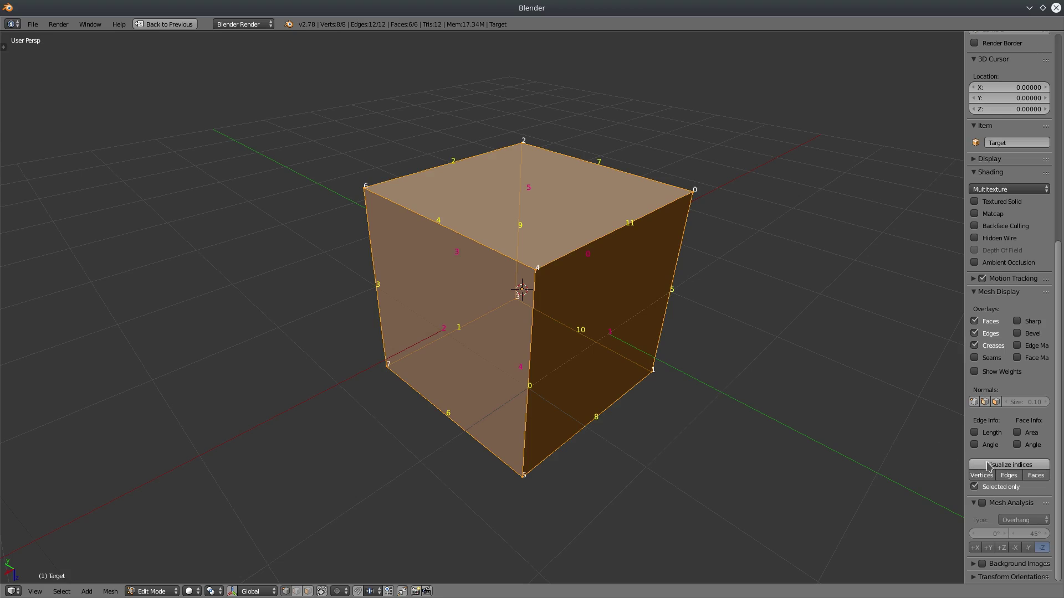
{"action": "key", "text": "Tab"}
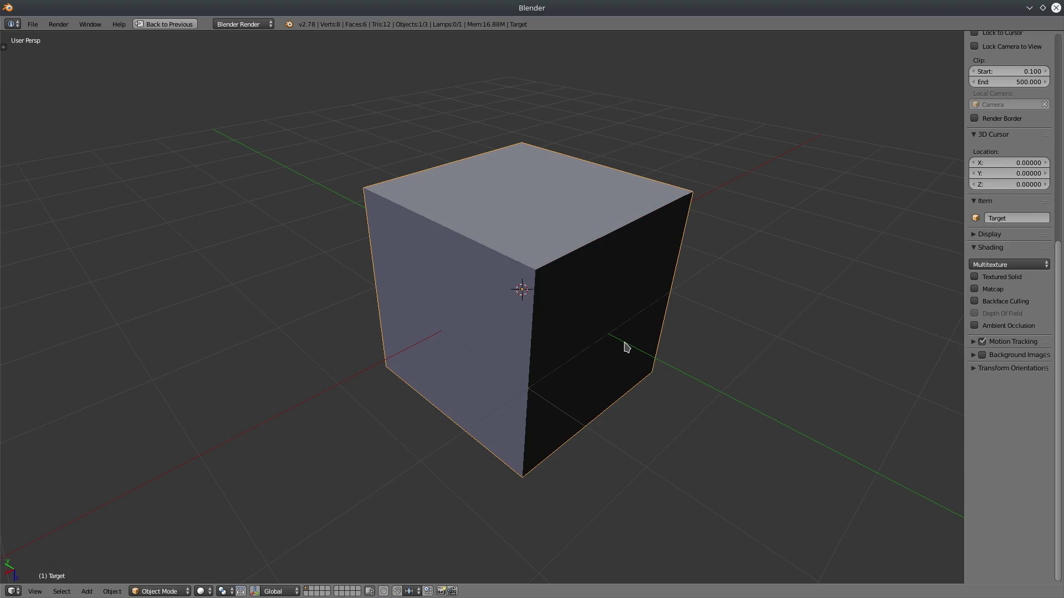